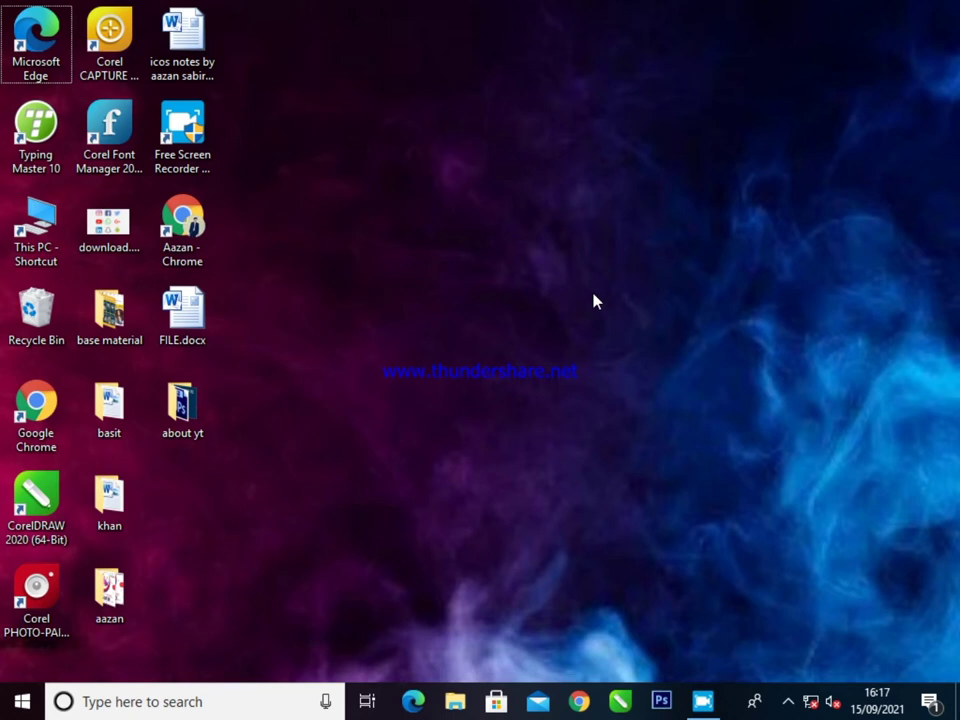
Open FILE.docx from the Windows desktop in Microsoft Word.
click(566, 165)
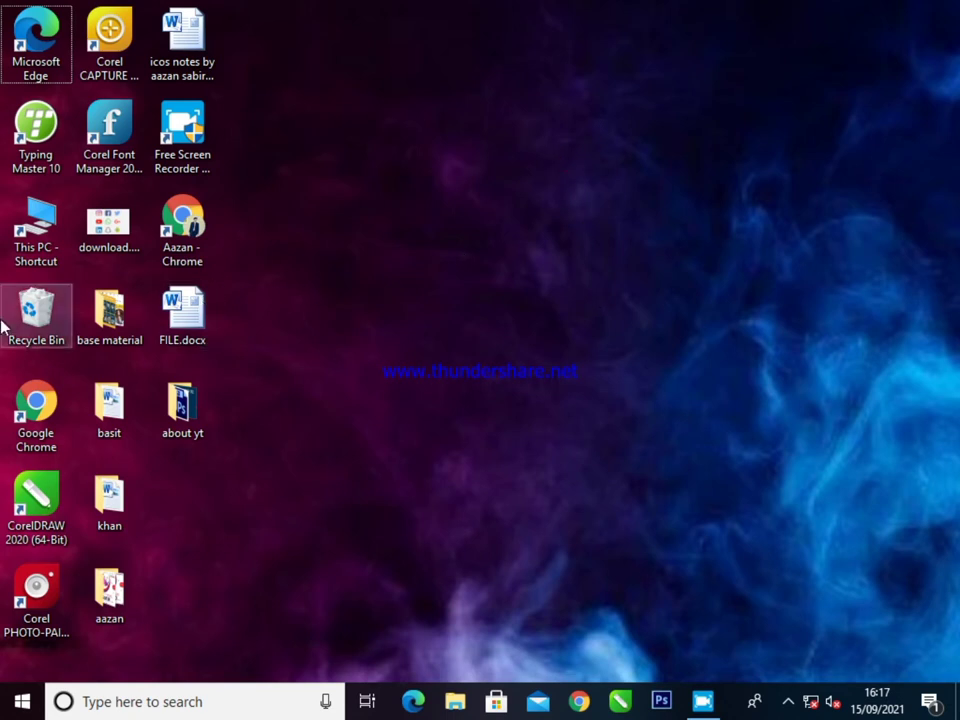
double_click(182, 315)
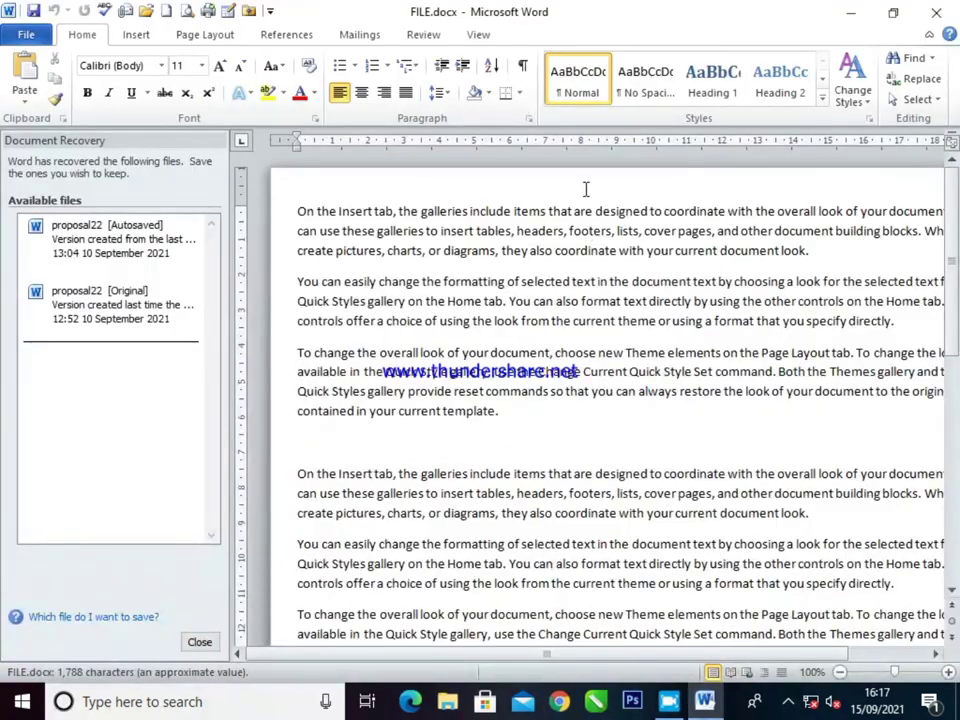
Dismiss Document Recovery, removing the recovered files, and start a new blank Document1.
click(199, 639)
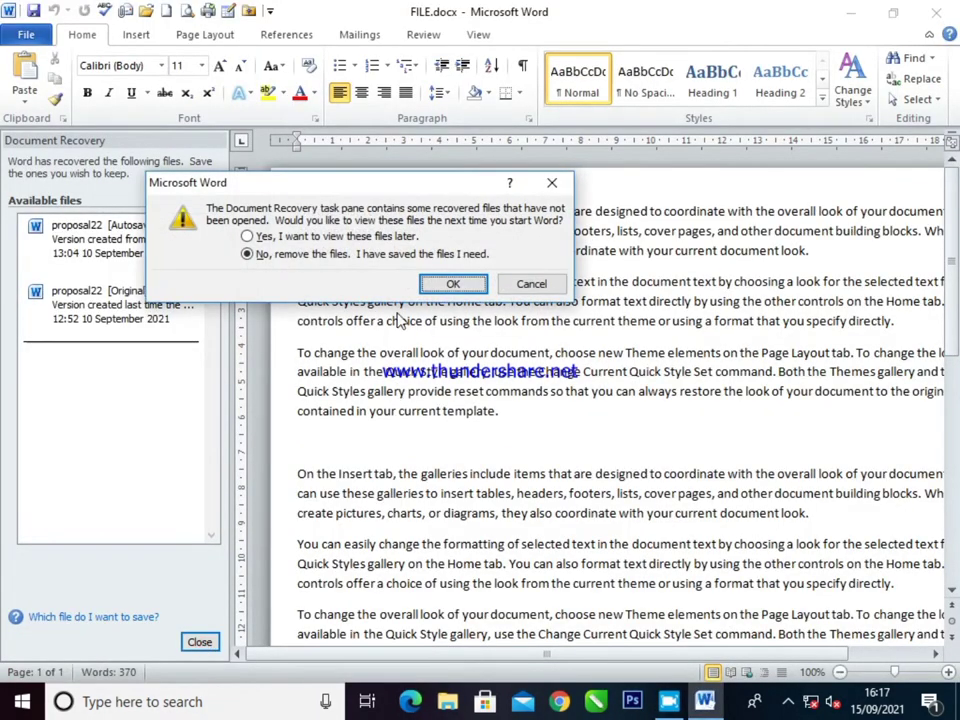
click(357, 246)
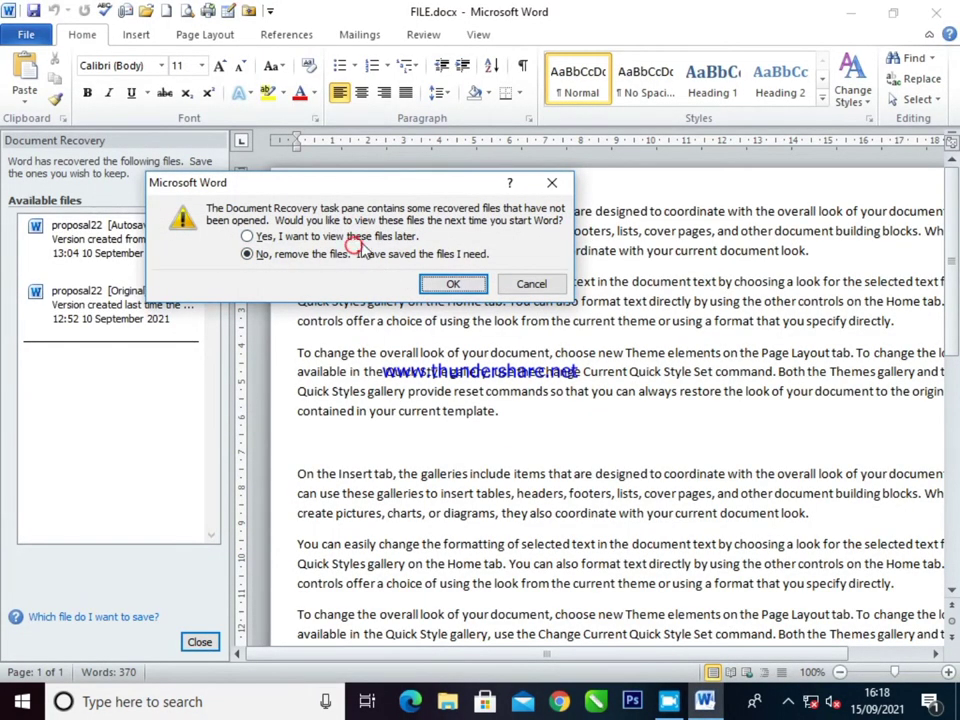
click(450, 283)
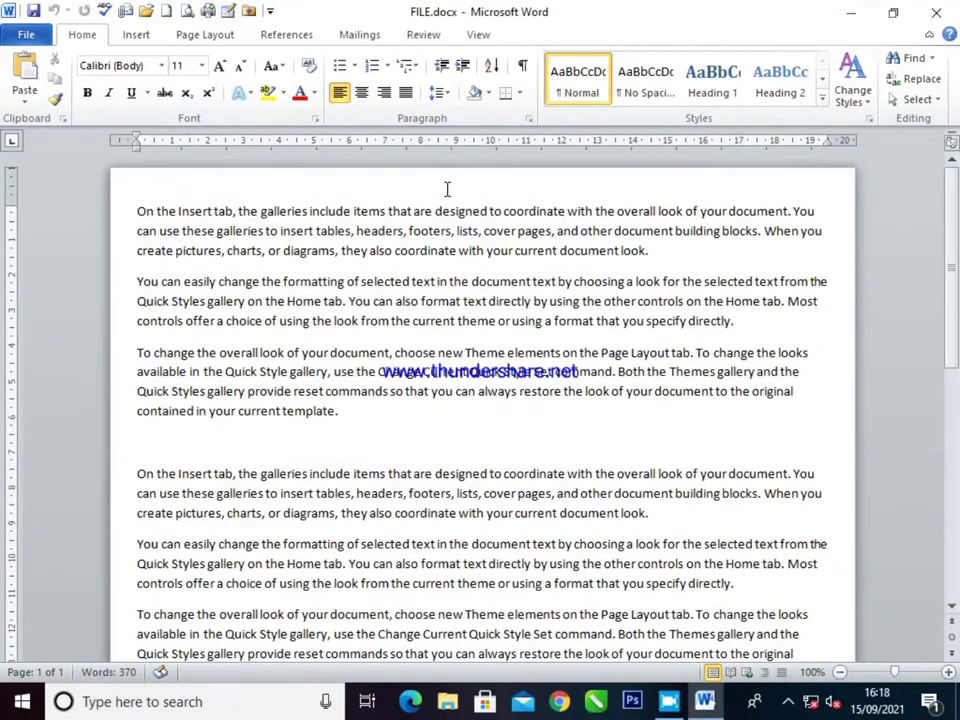
key(ctrl+n)
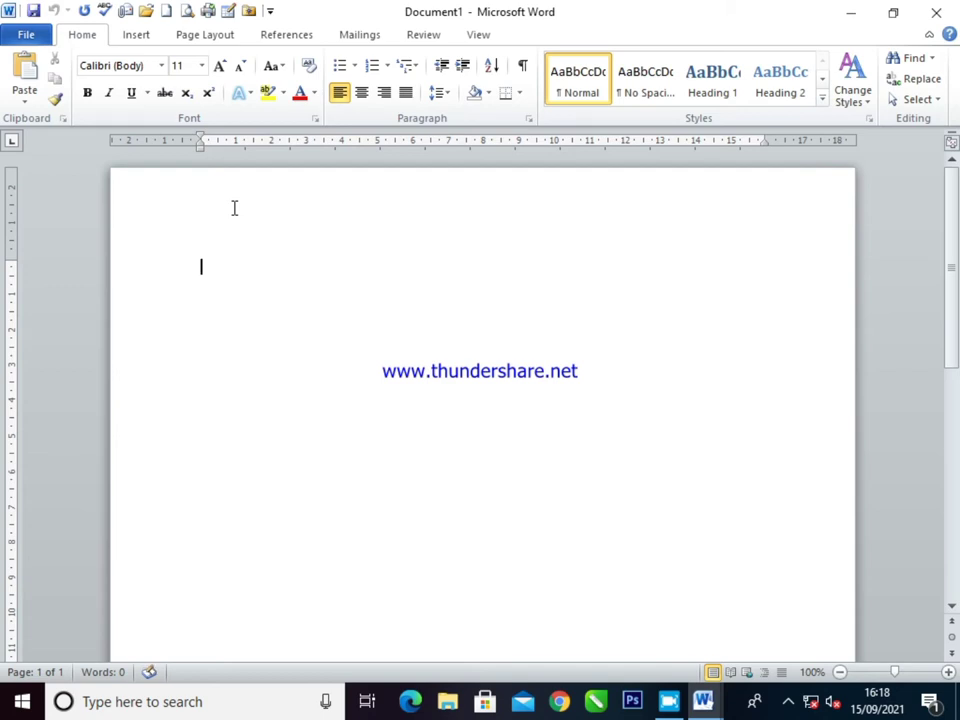
Generate three sample paragraphs in Document1 with =rand().
text(=)
text(rand())
key(Return)
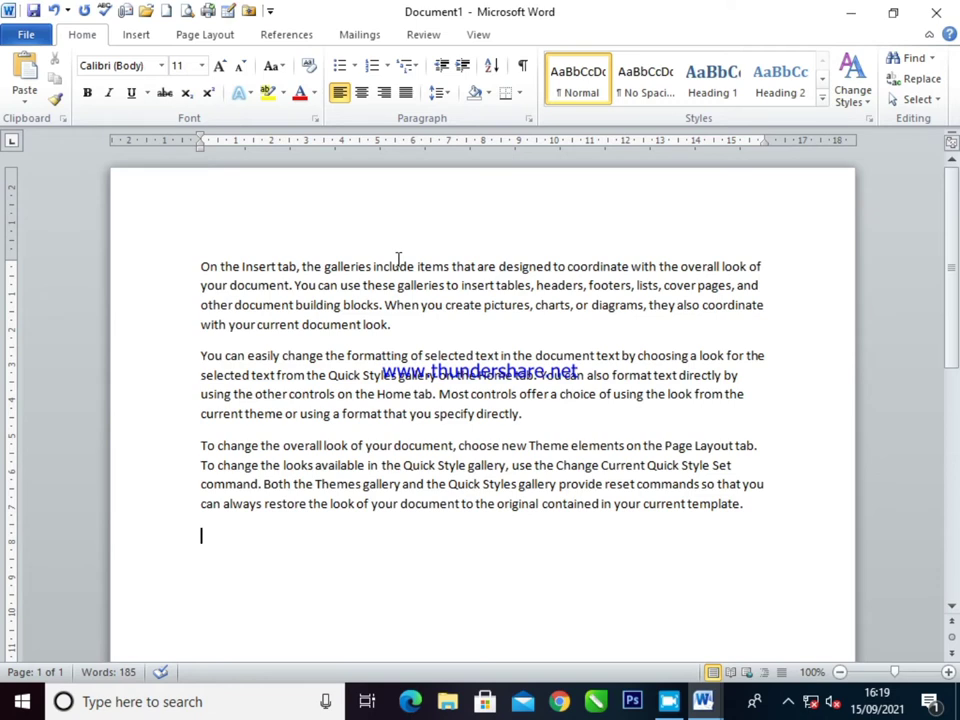
double_click(393, 266)
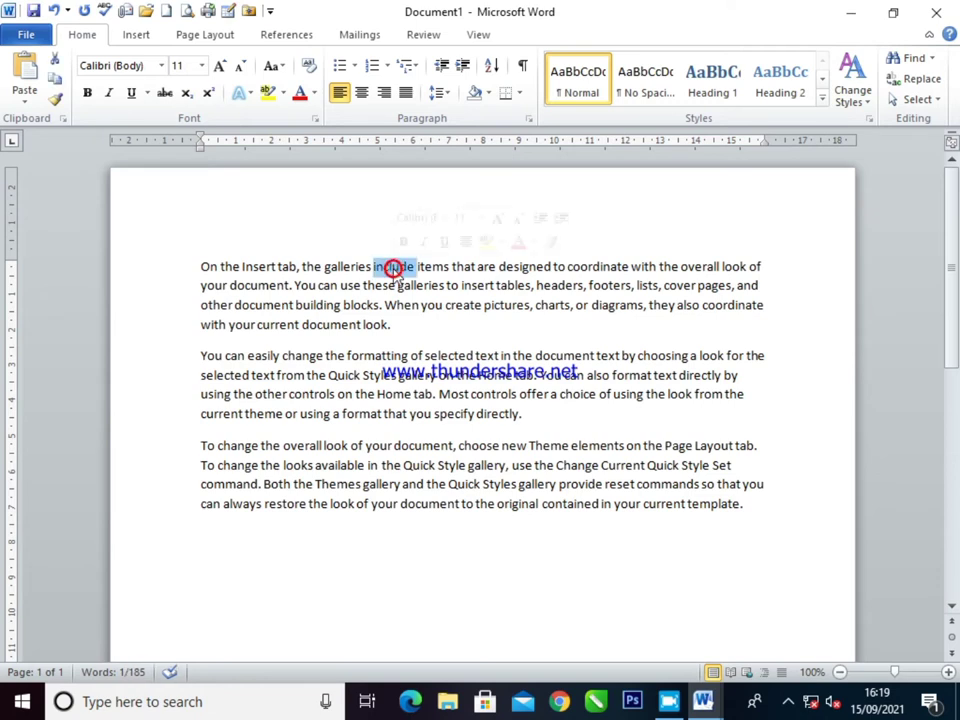
click(60, 84)
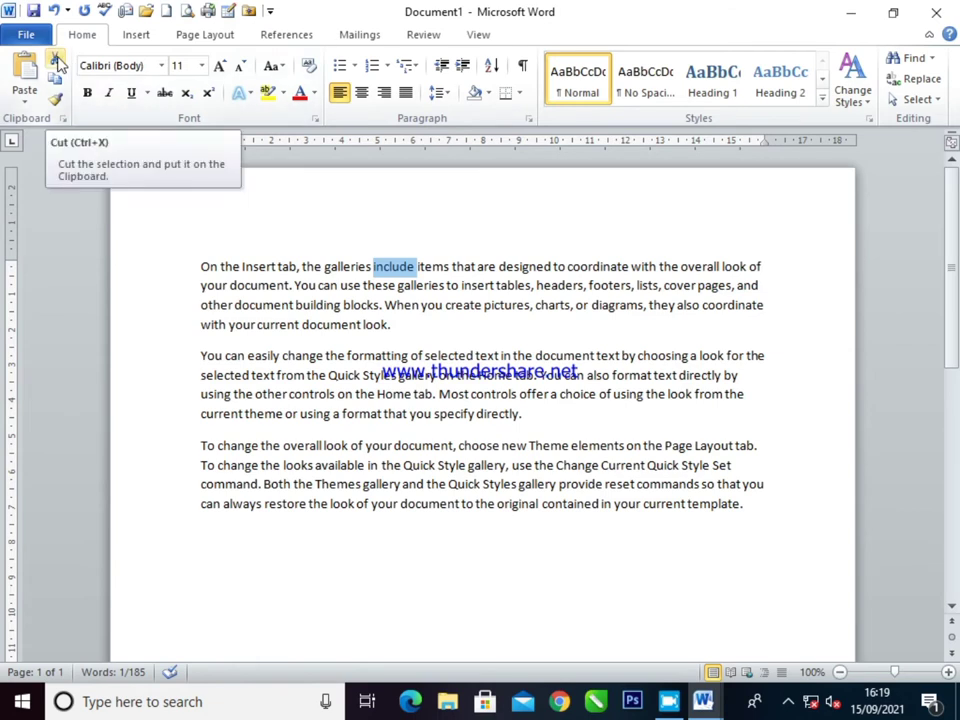
click(57, 62)
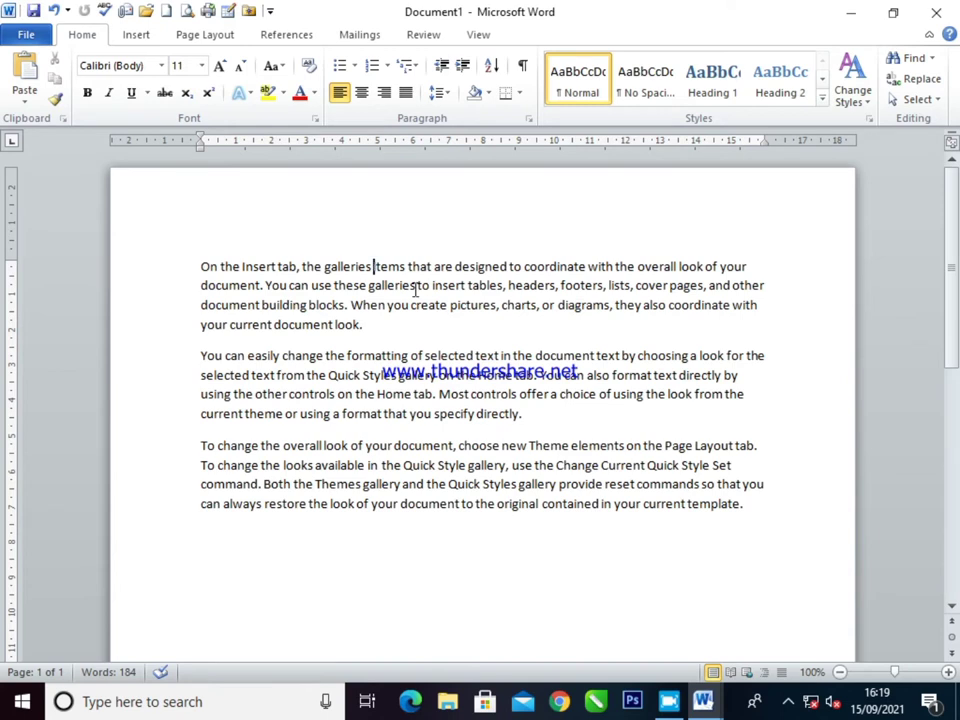
click(368, 325)
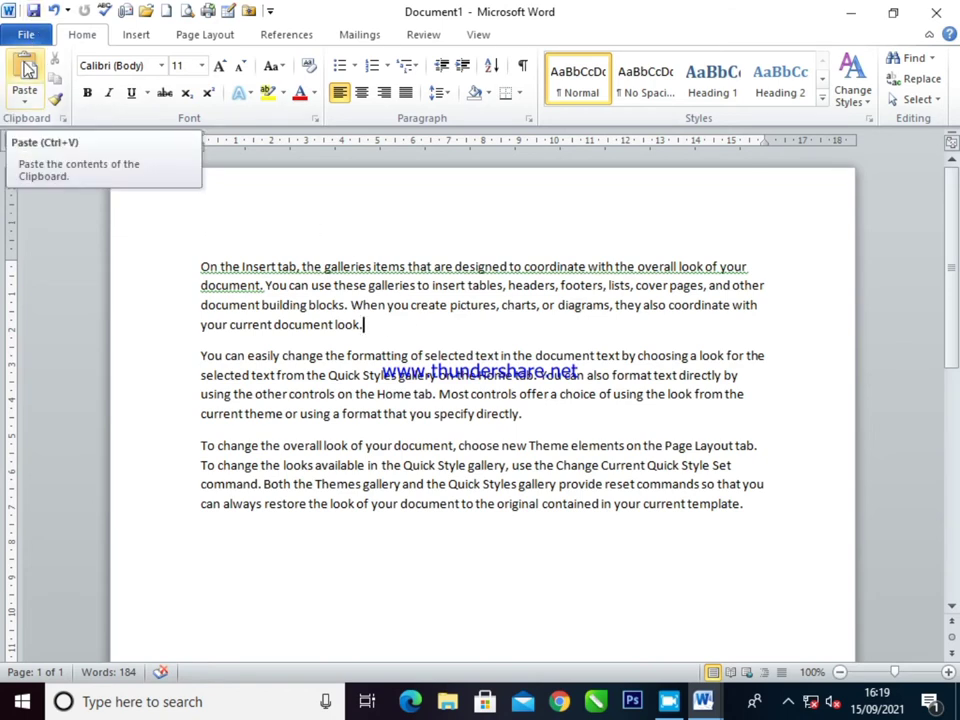
click(27, 68)
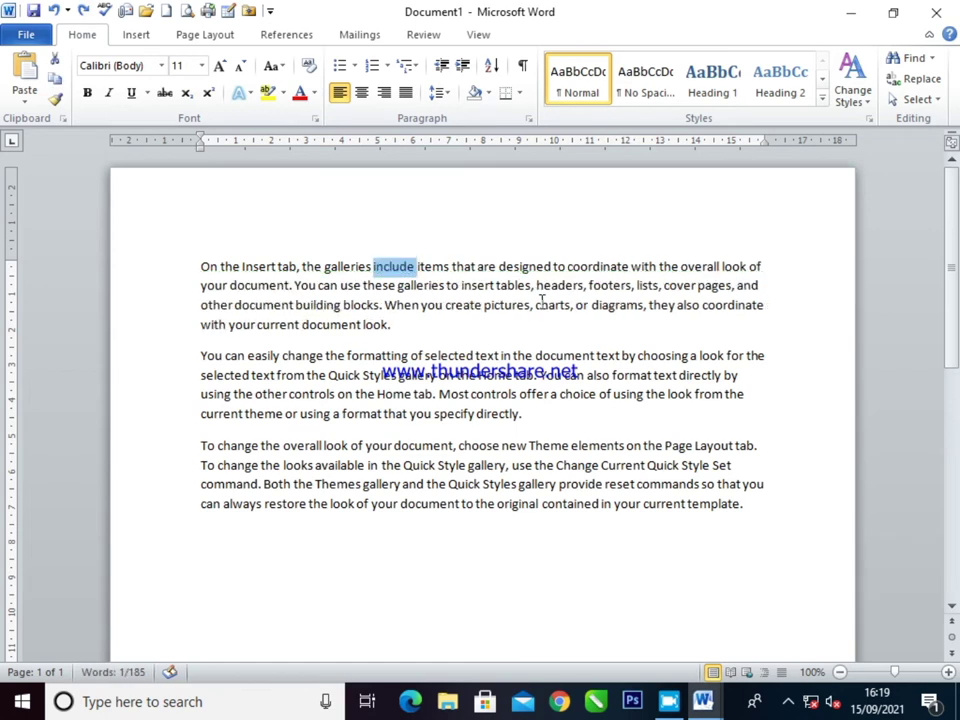
Cut the word 'include' from the first sentence and paste it after 'look.'.
click(414, 261)
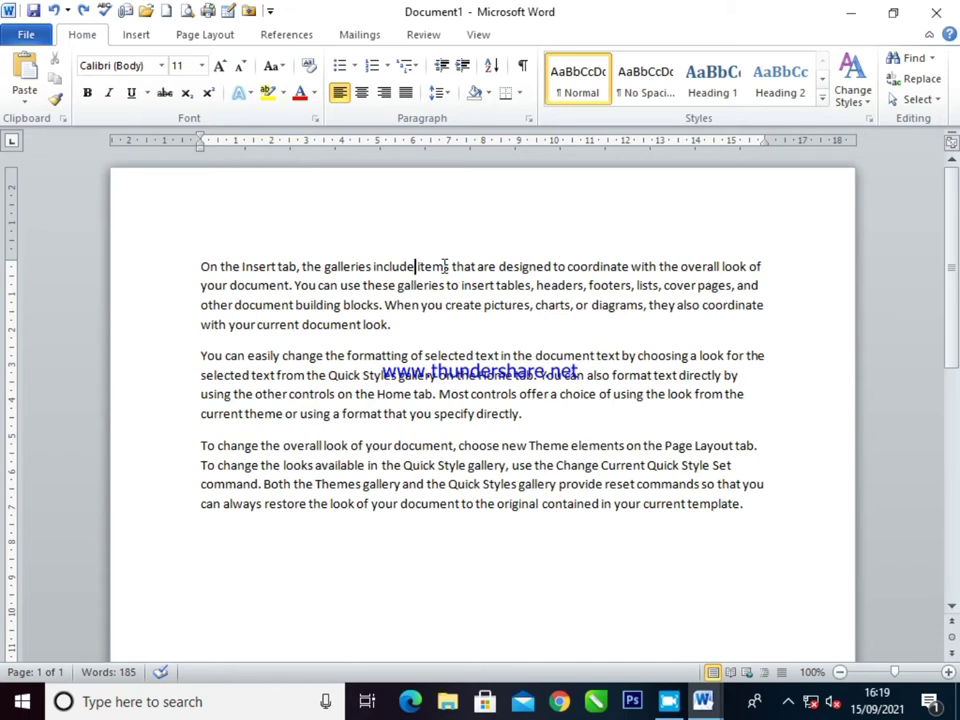
key(ctrl+shift+Left)
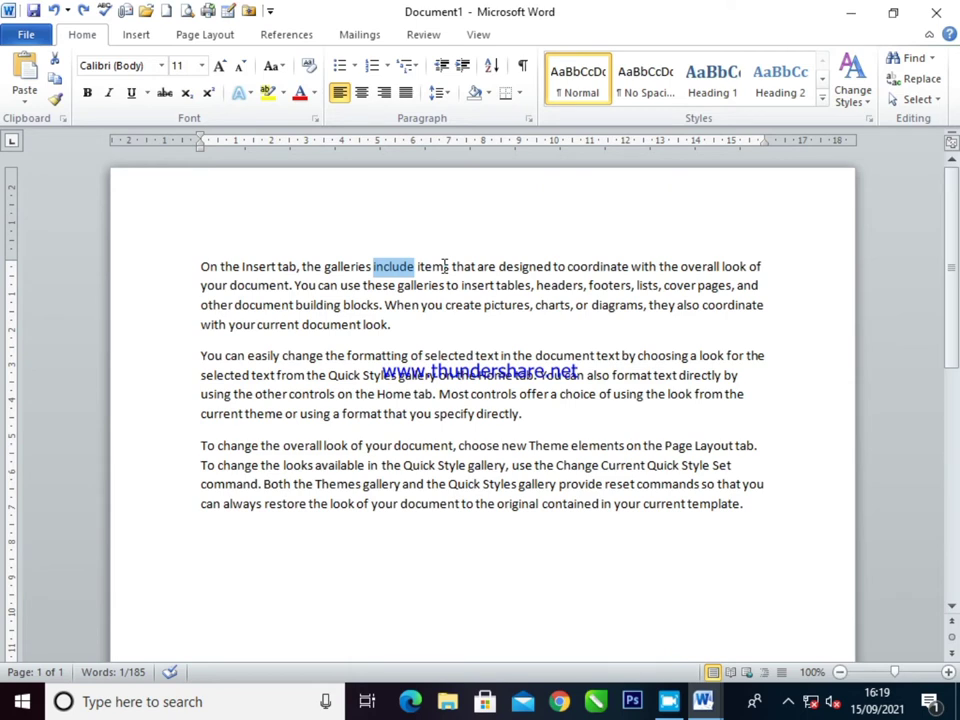
key(Delete)
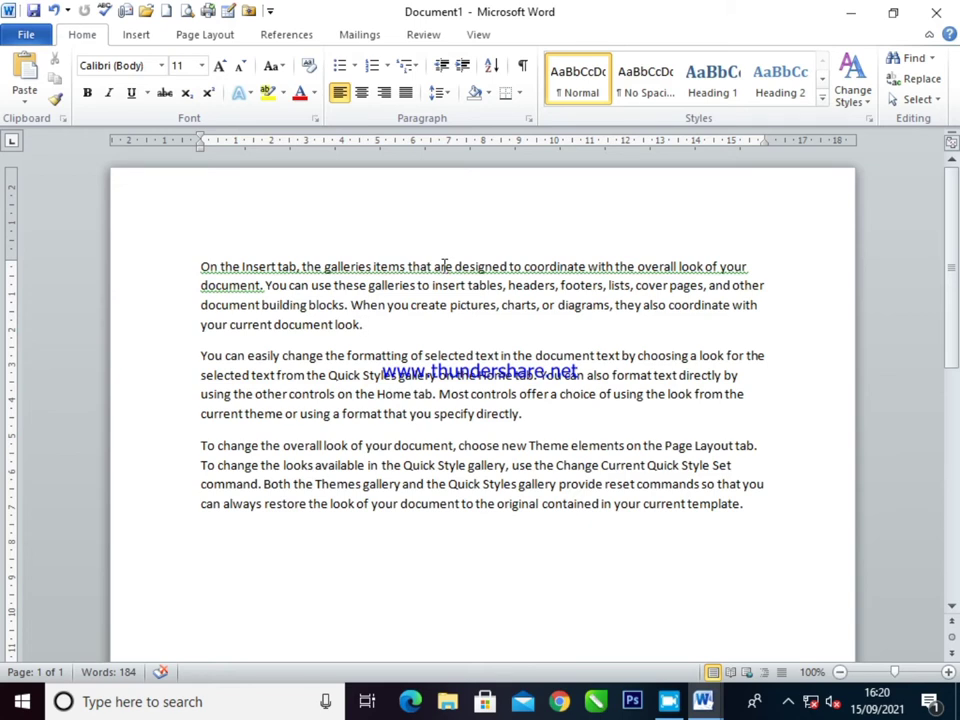
key(ctrl+v)
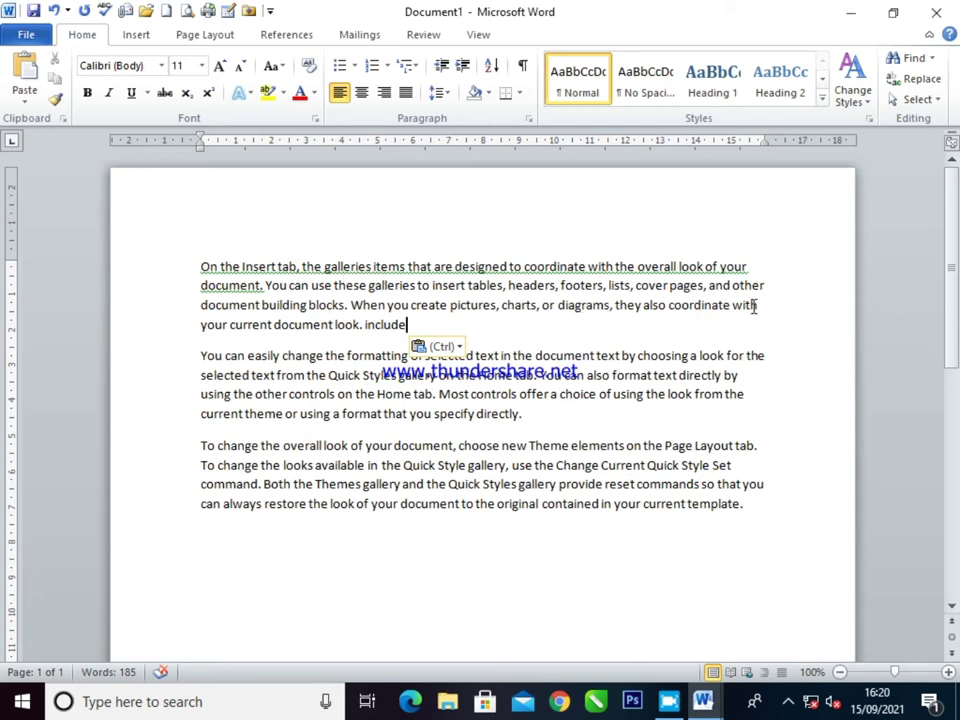
Copy the 'When you create pictures' sentence after 'directly.', then undo the pastes.
drag(758, 306, 351, 306)
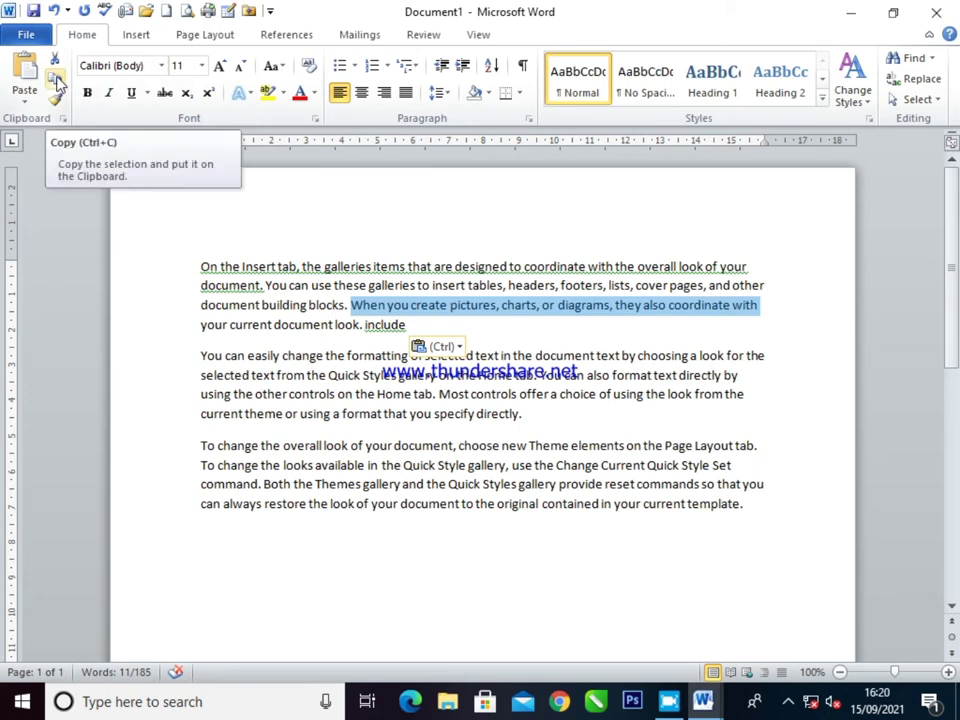
click(57, 83)
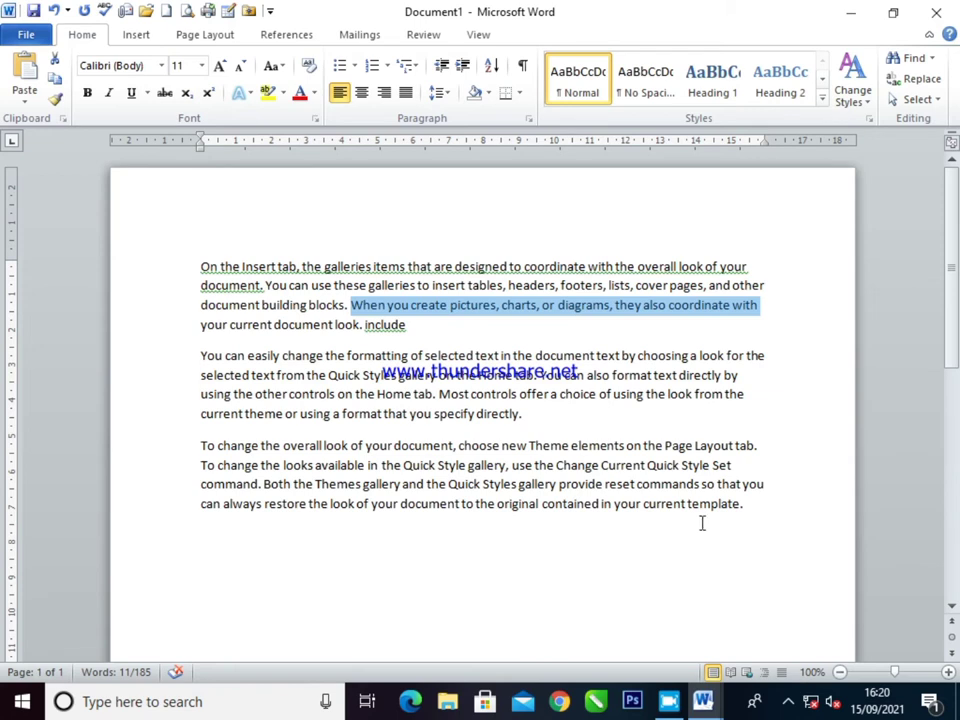
click(563, 418)
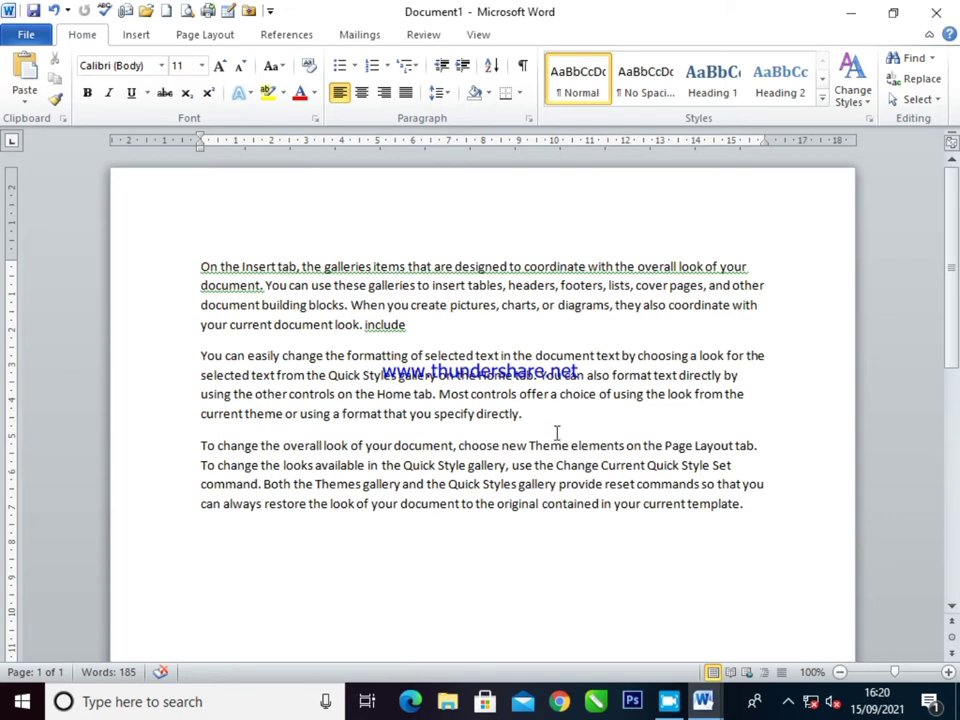
click(25, 65)
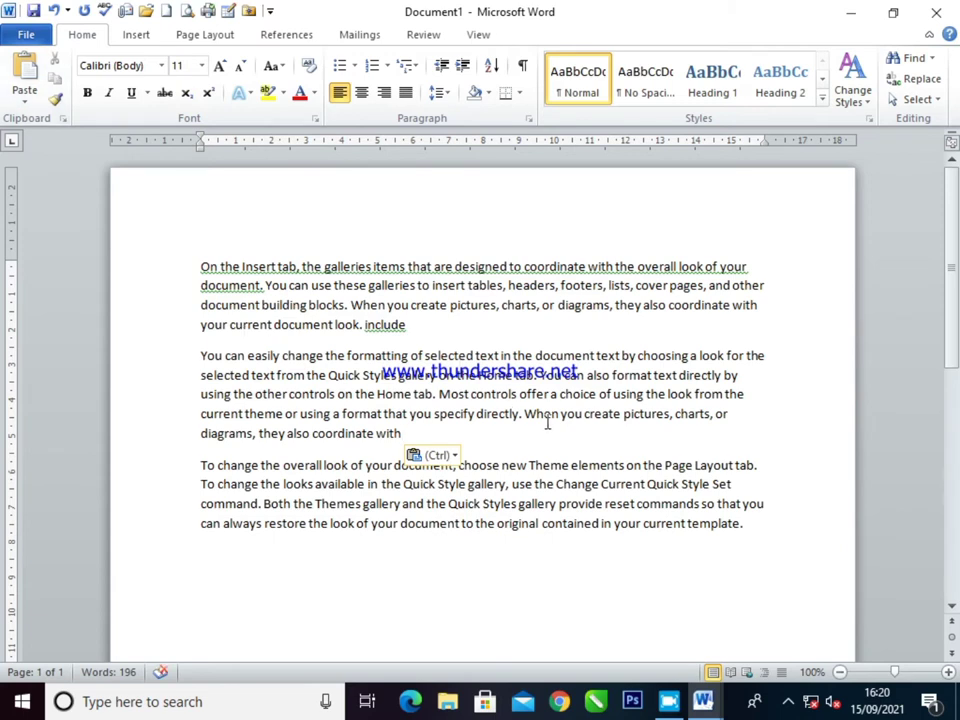
key(ctrl+z)
key(ctrl+z)
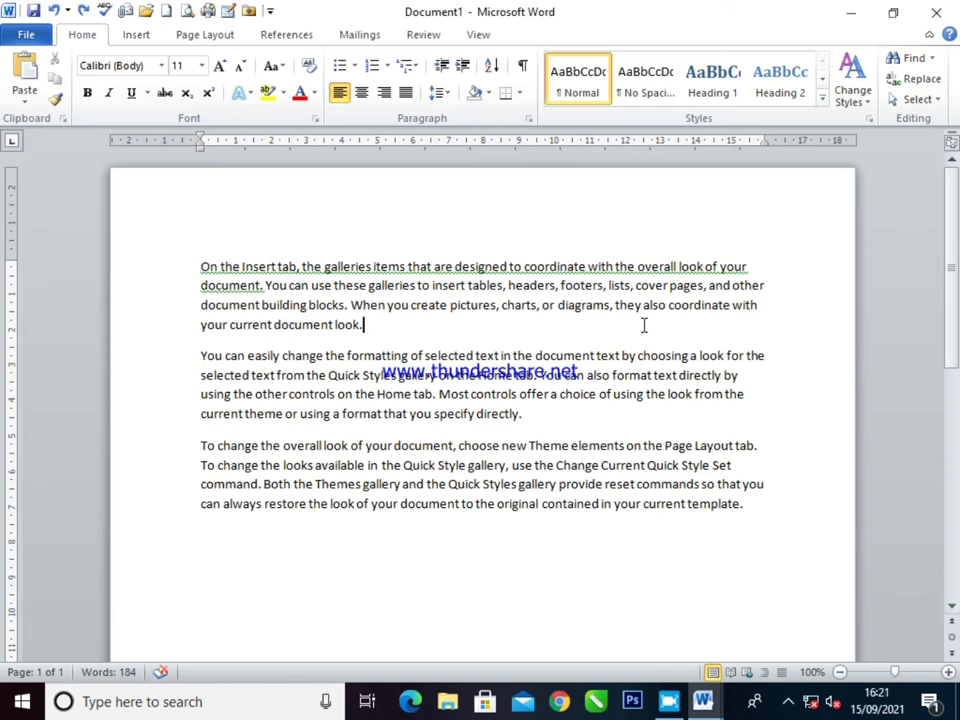
Repeat the end of paragraph two as a new fourth paragraph, then start Document2.
drag(522, 413, 537, 413)
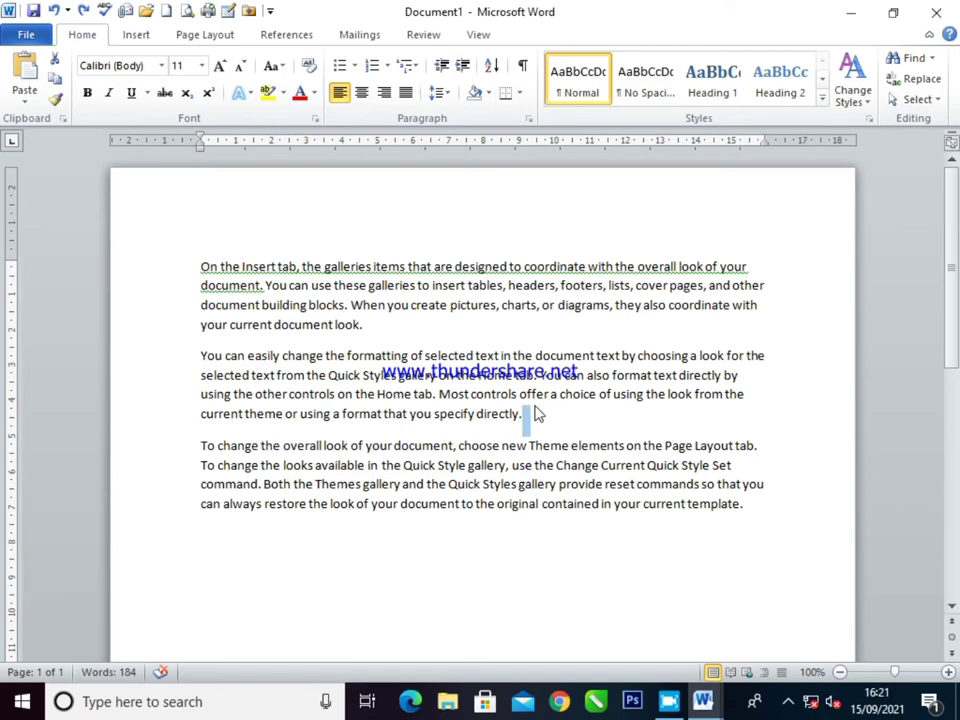
key(ctrl+shift+Left)
key(ctrl+shift+Left)
key(ctrl+shift+Left)
key(ctrl+shift+Left)
key(ctrl+shift+Left)
key(ctrl+shift+Left)
key(ctrl+shift+Left)
key(ctrl+shift+Left)
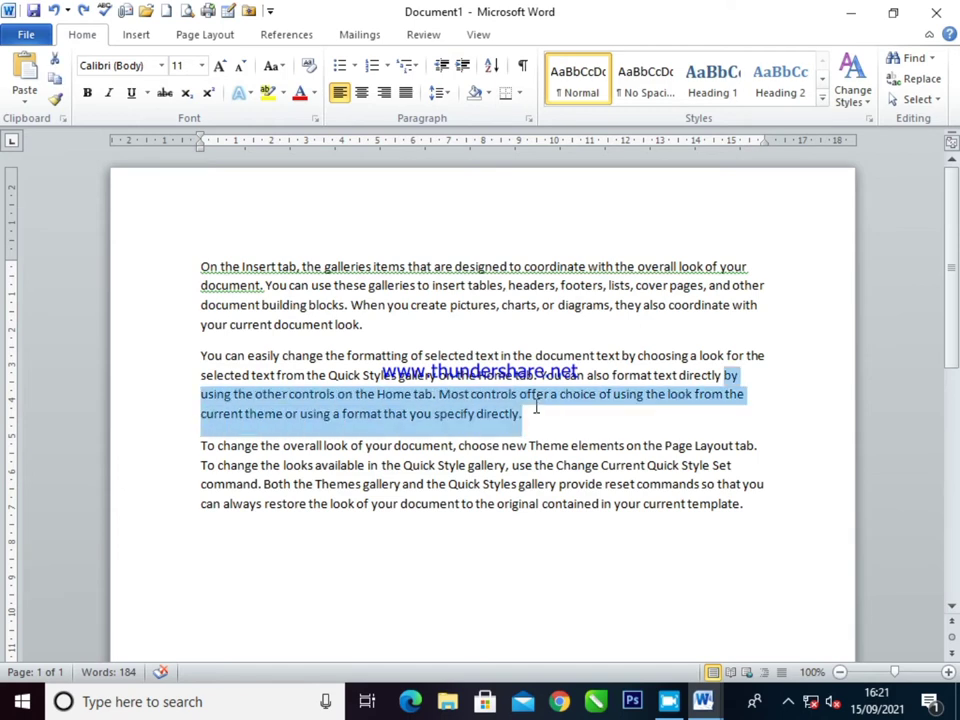
key(ctrl+shift+Left)
key(ctrl+shift+Left)
key(ctrl+shift+Left)
key(ctrl+shift+Left)
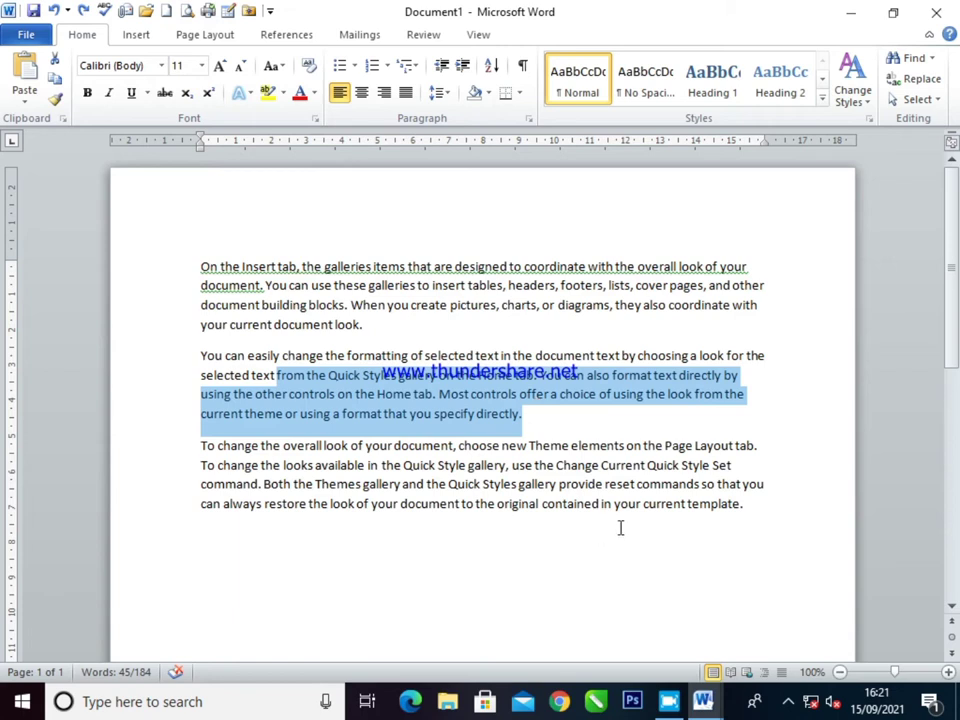
click(756, 519)
key(Return)
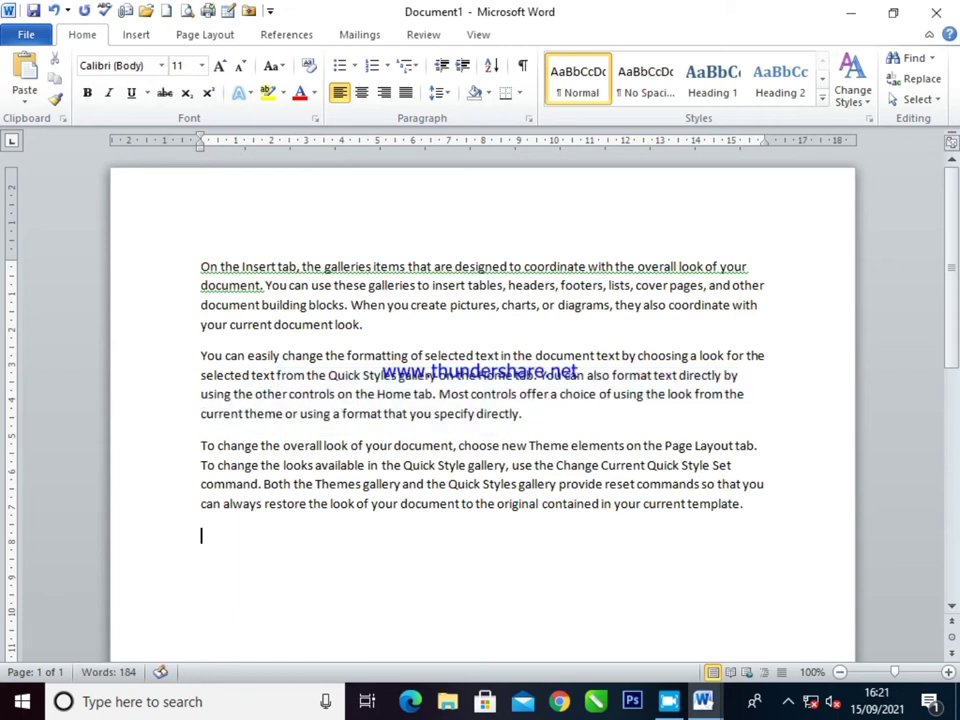
key(ctrl+v)
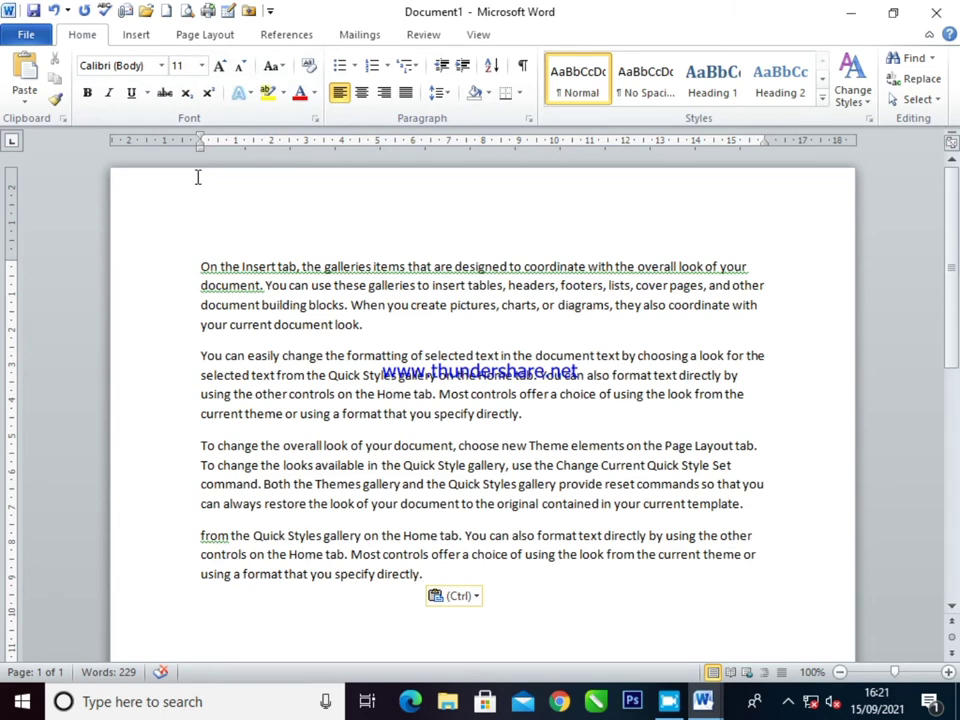
key(ctrl+n)
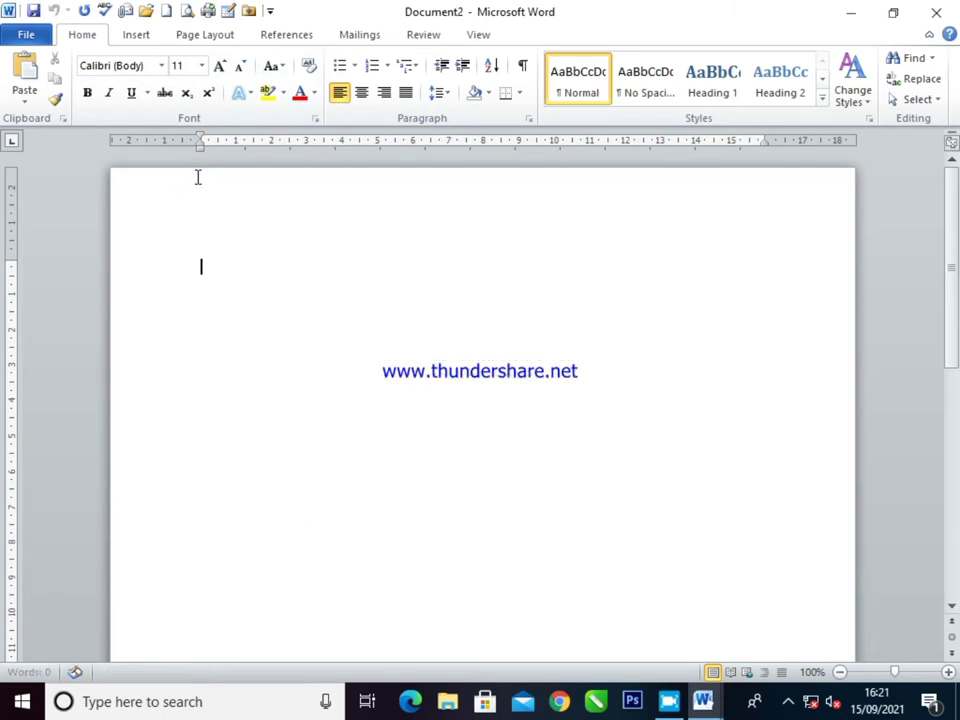
Generate three sample paragraphs in Document2 with =rand().
click(379, 312)
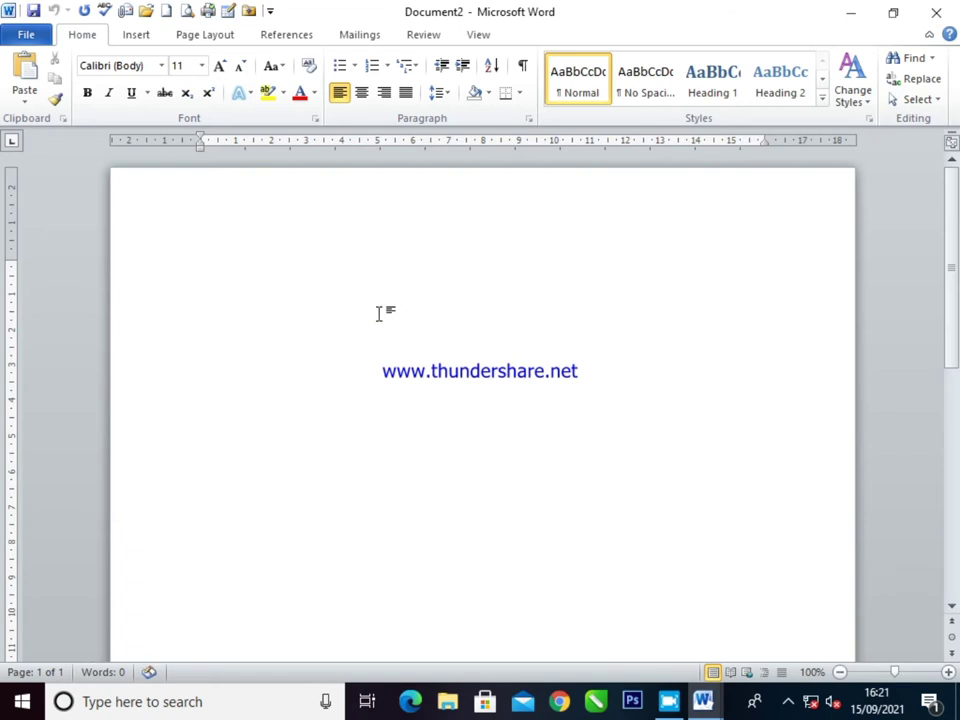
text(=rand())
key(Return)
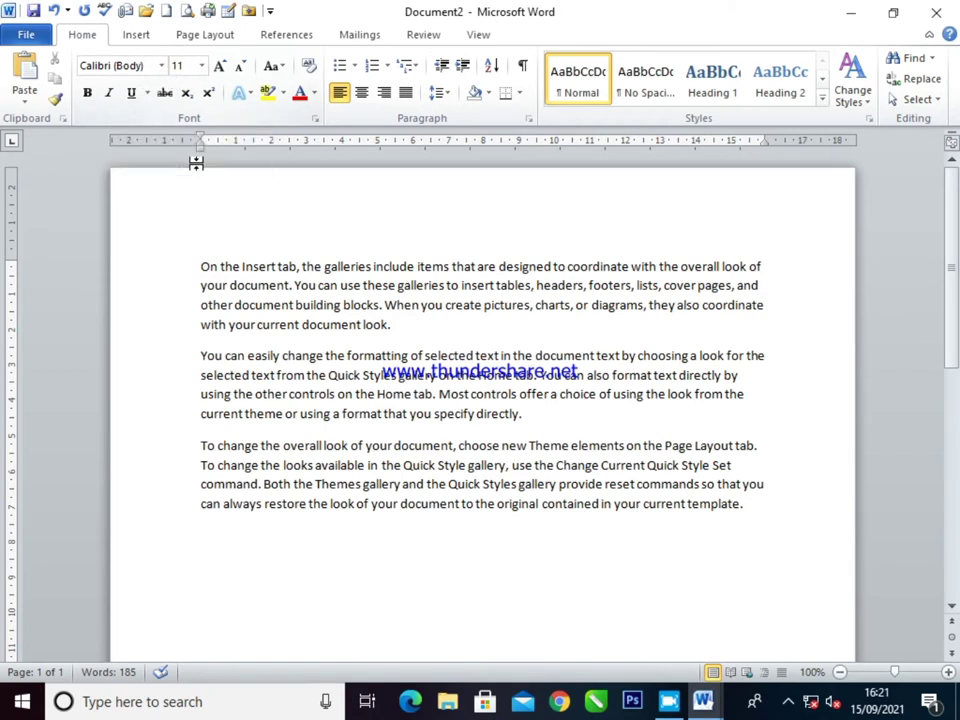
Set the first line of paragraph one to Times New Roman.
drag(201, 267, 760, 267)
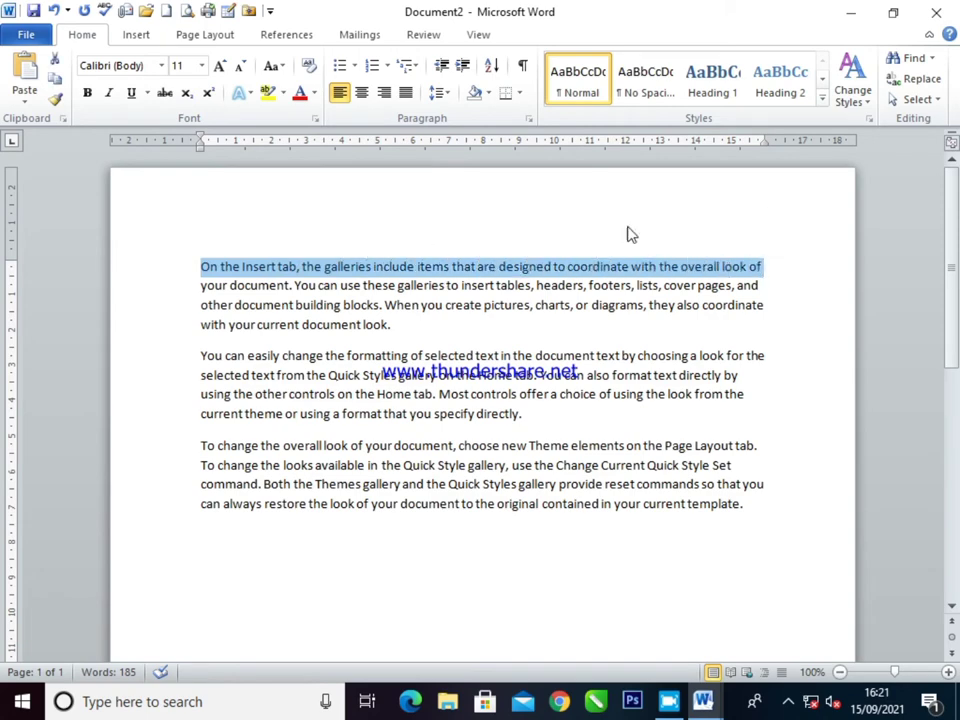
click(162, 66)
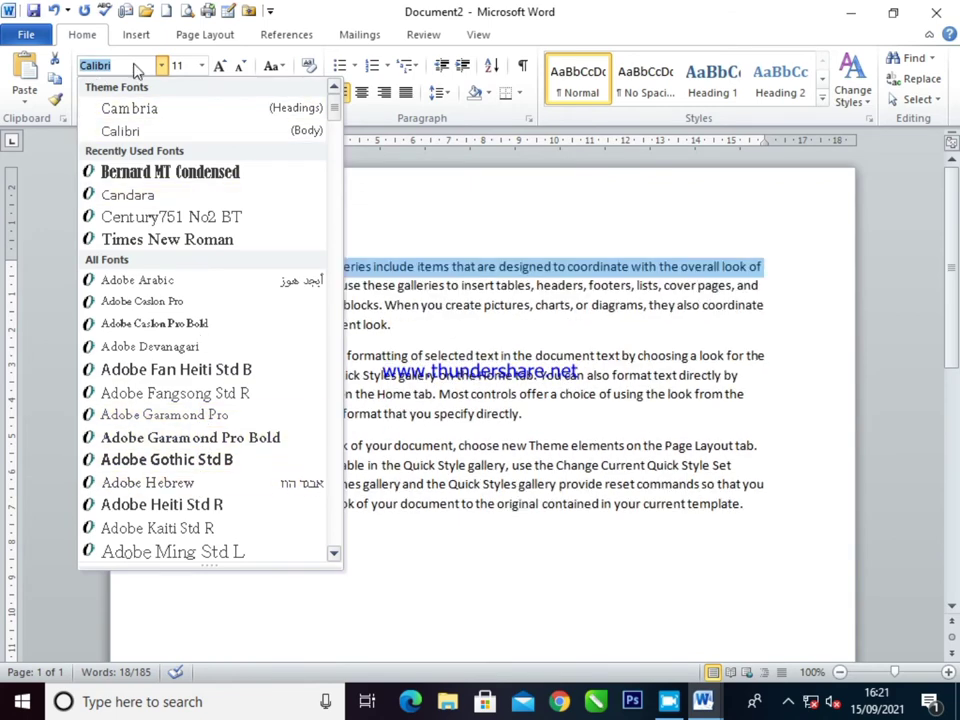
text(Times New Rom)
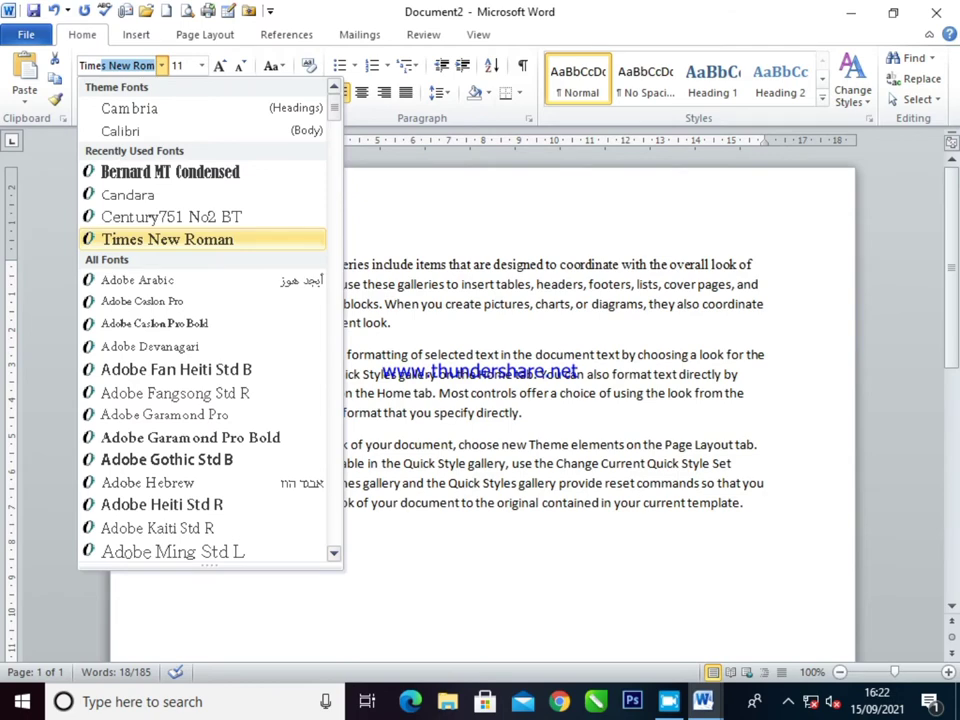
key(Return)
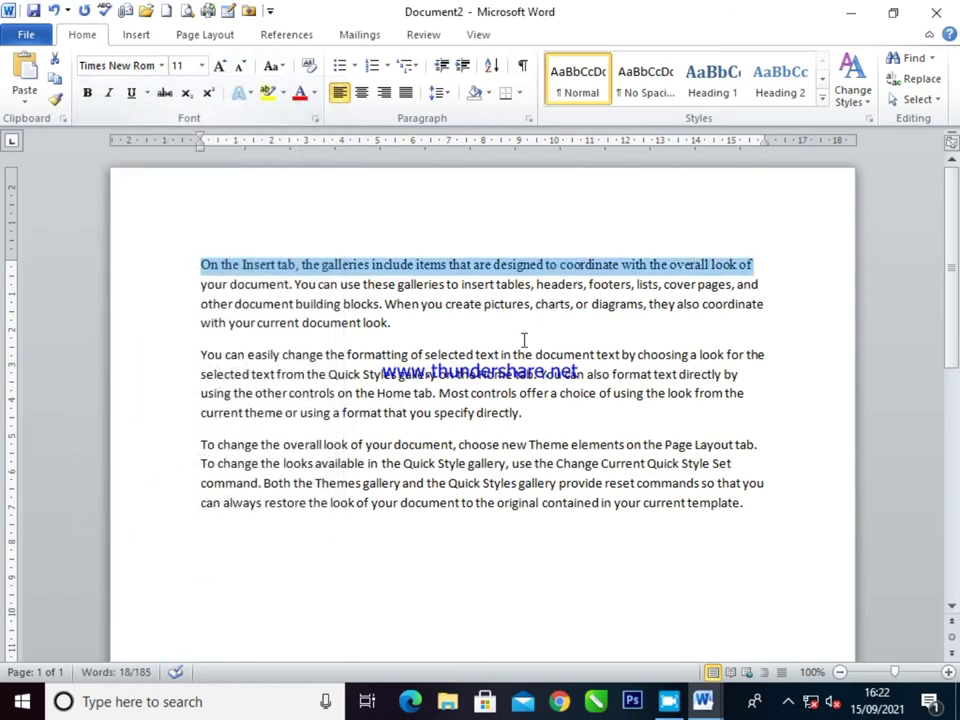
Compare fonts across paragraph one, then select 'charts, or diagrams, they also coordinate'.
click(523, 339)
drag(583, 284, 69, 269)
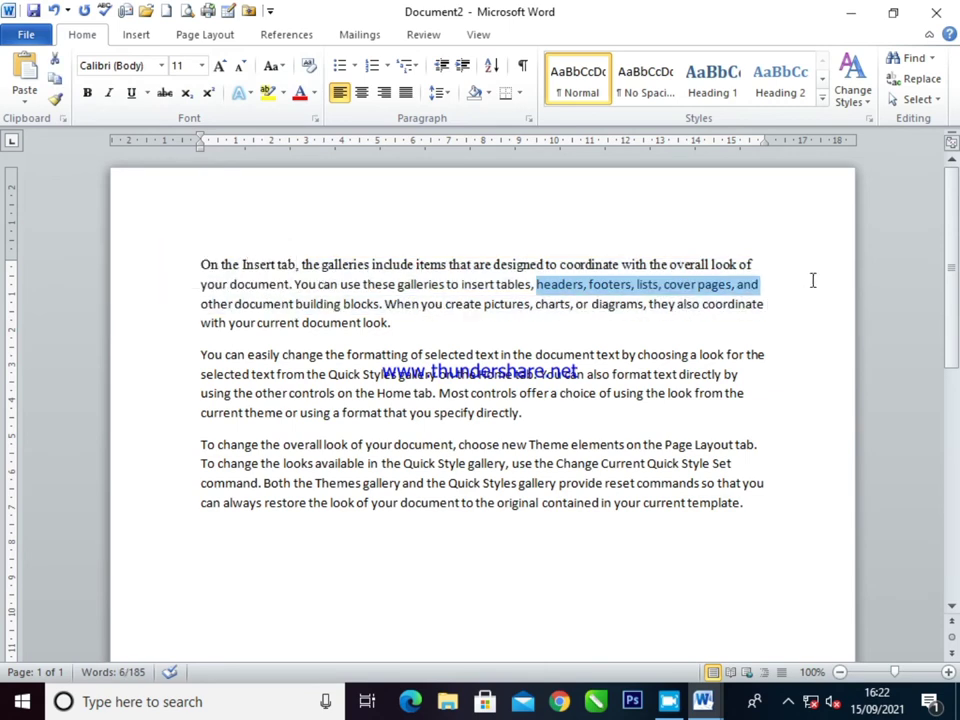
drag(755, 265, 137, 270)
click(413, 340)
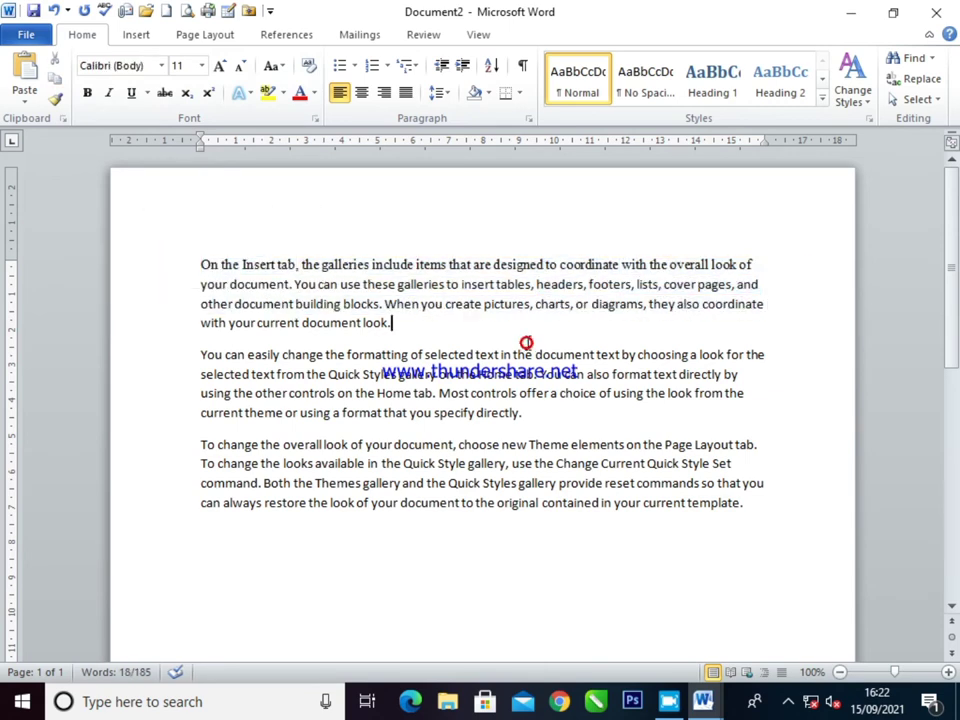
mouse_move(392, 323)
mouse_down()
mouse_move(168, 300)
mouse_move(167, 289)
mouse_up()
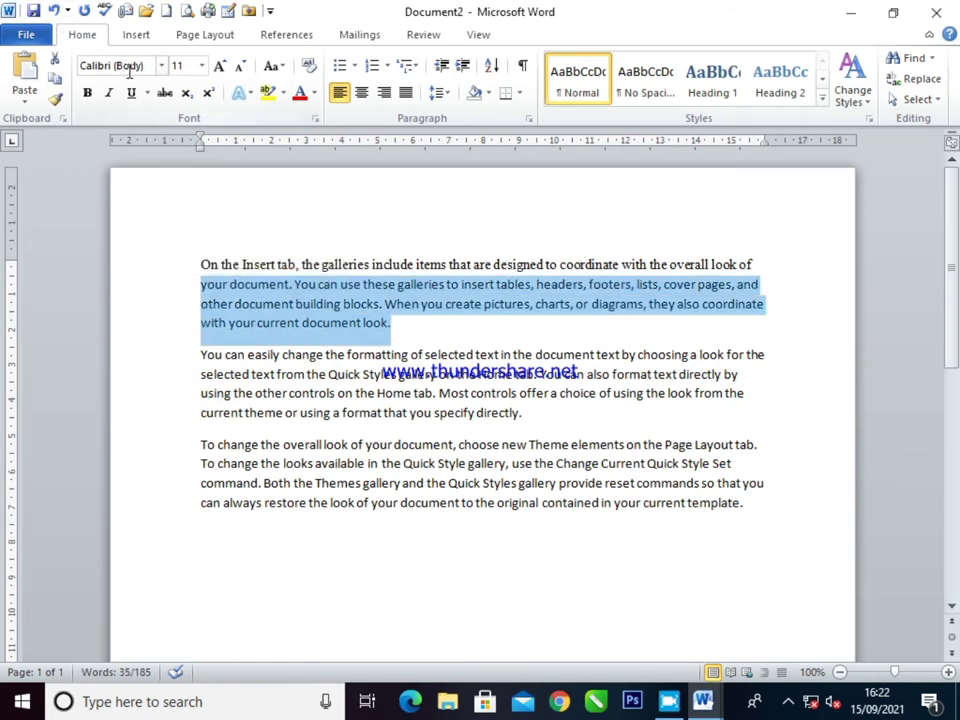
click(369, 302)
click(502, 264)
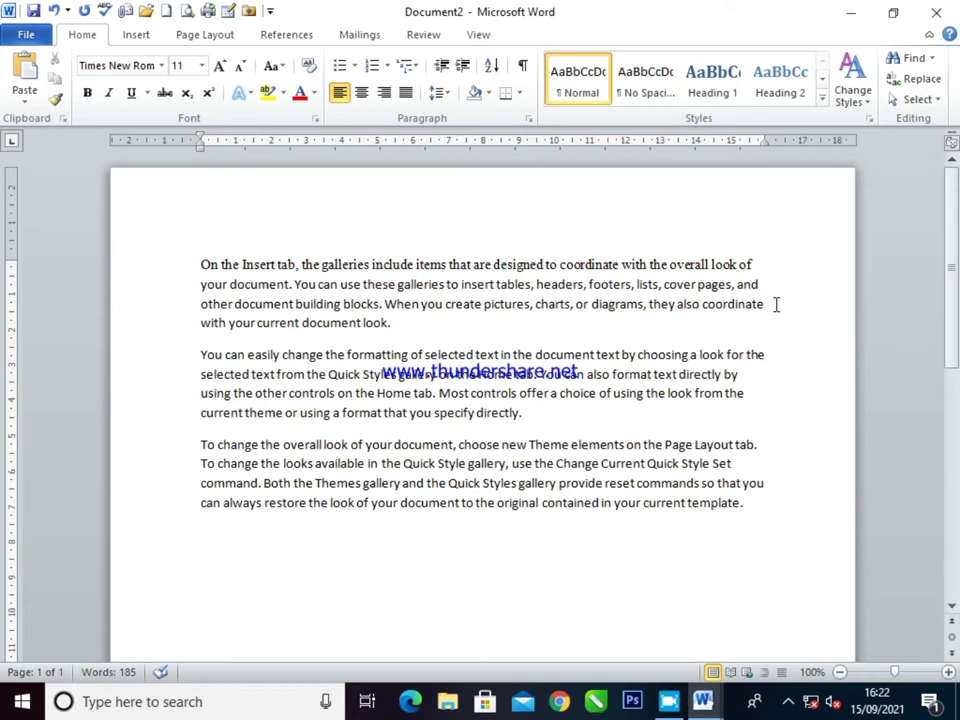
drag(776, 304, 542, 313)
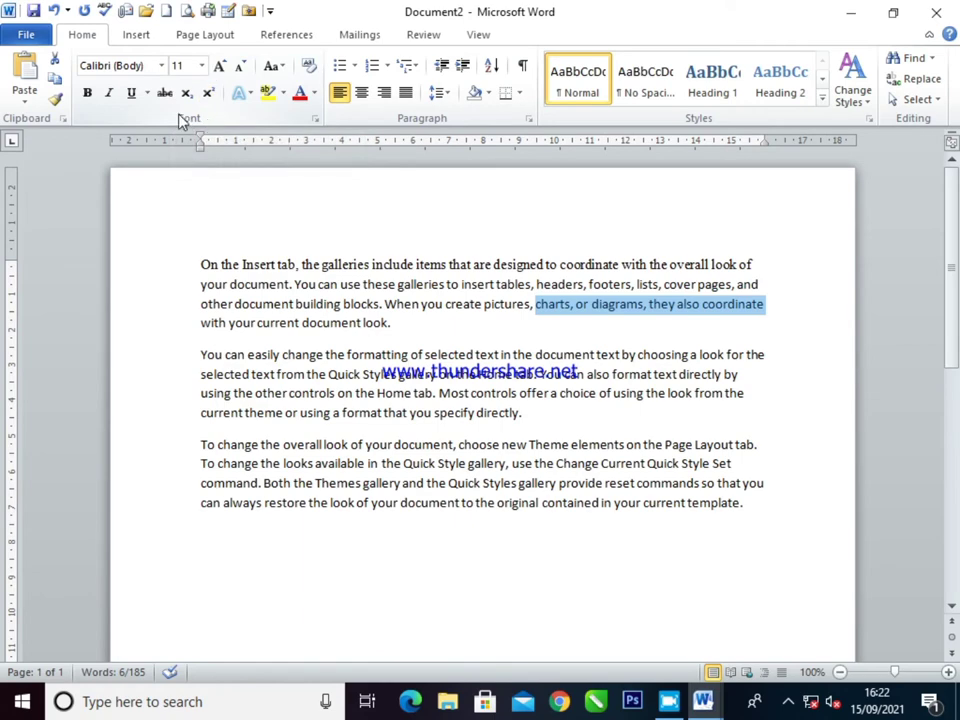
Set the phrase to 22 pt from the Font Size list, then grow it several steps.
click(203, 66)
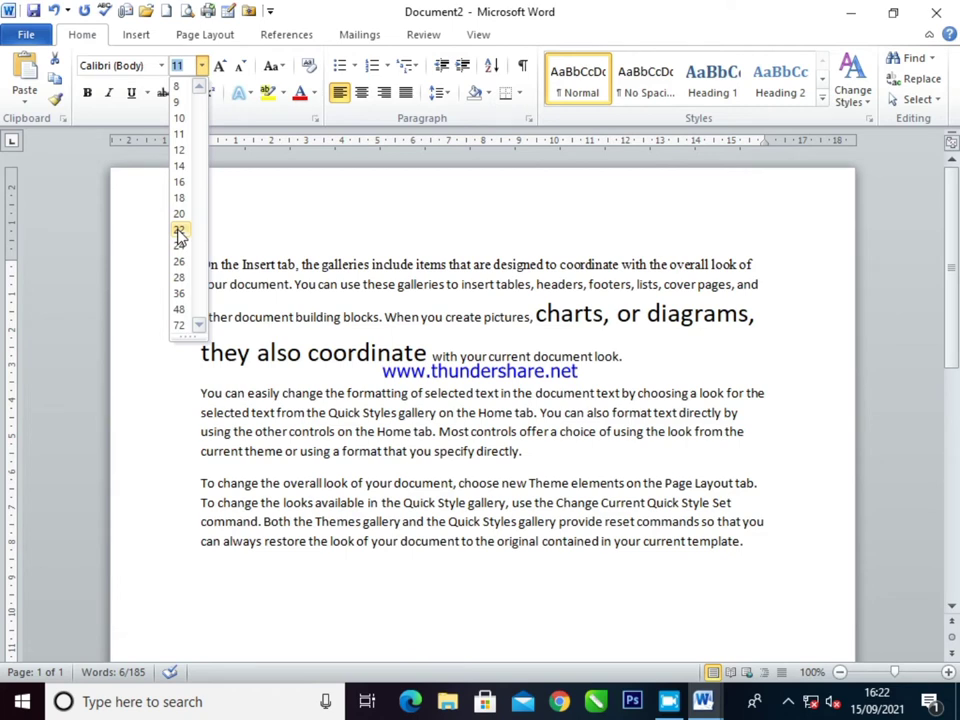
click(180, 232)
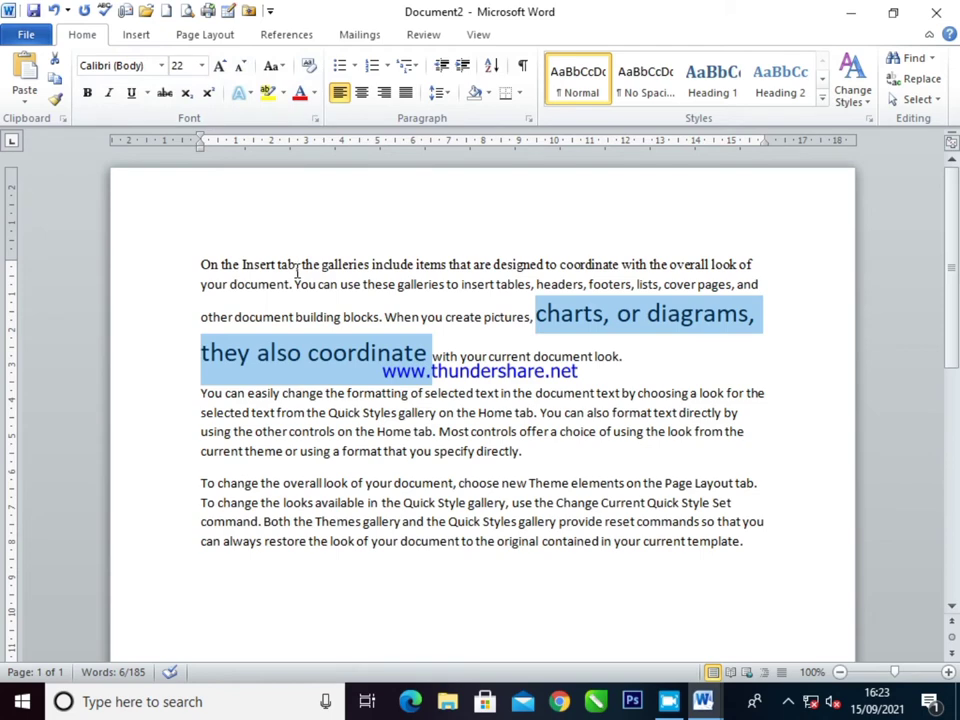
click(221, 67)
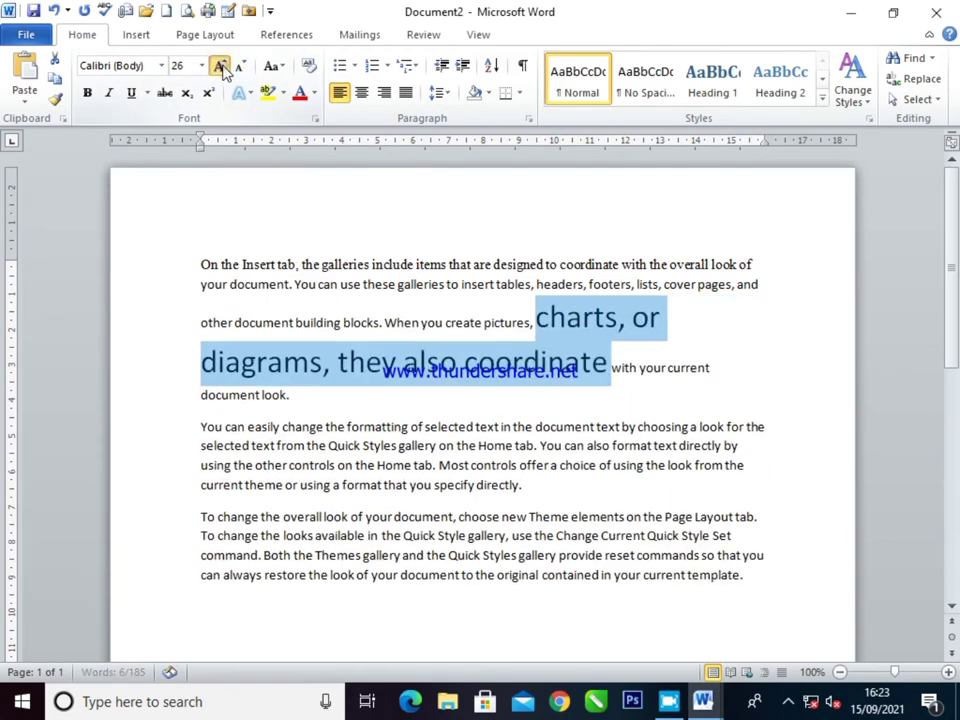
click(221, 67)
click(221, 67)
click(221, 67)
click(221, 67)
click(222, 66)
click(222, 66)
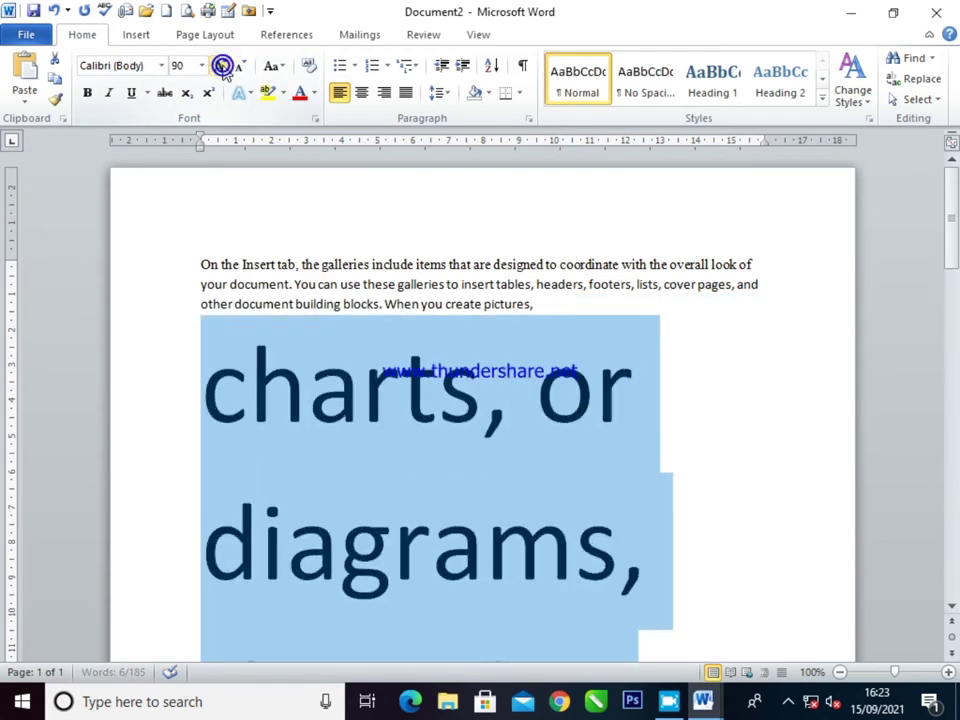
click(222, 66)
Shrink the phrase step by step to 12 pt, back up to 14 pt, and reselect it.
click(237, 66)
click(237, 66)
click(237, 66)
click(238, 66)
click(238, 66)
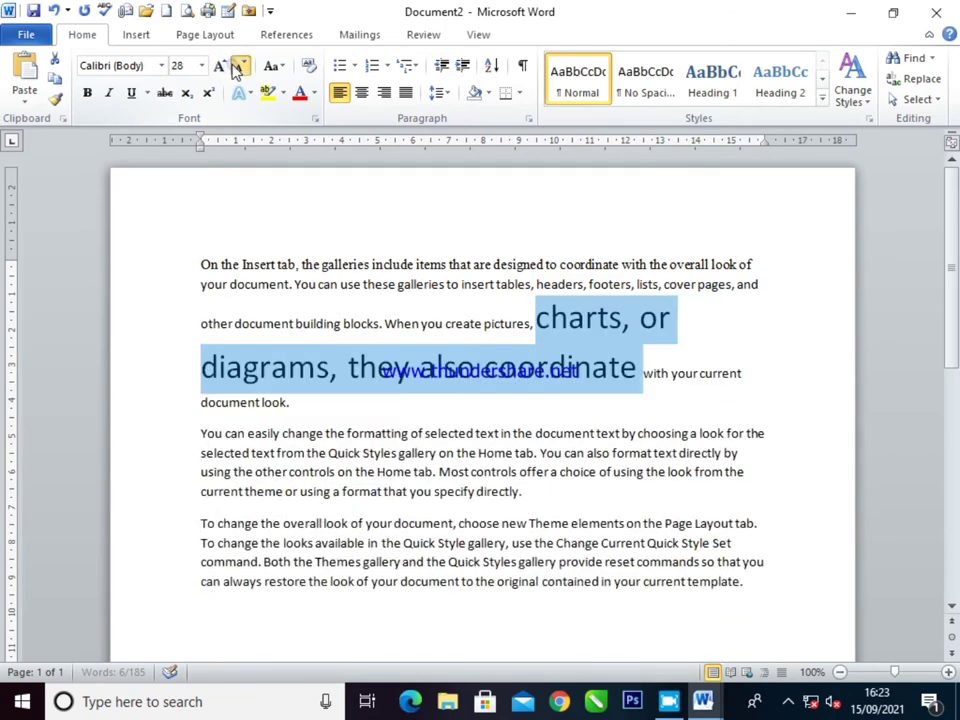
click(237, 66)
click(237, 66)
click(237, 66)
click(236, 66)
click(235, 67)
click(233, 67)
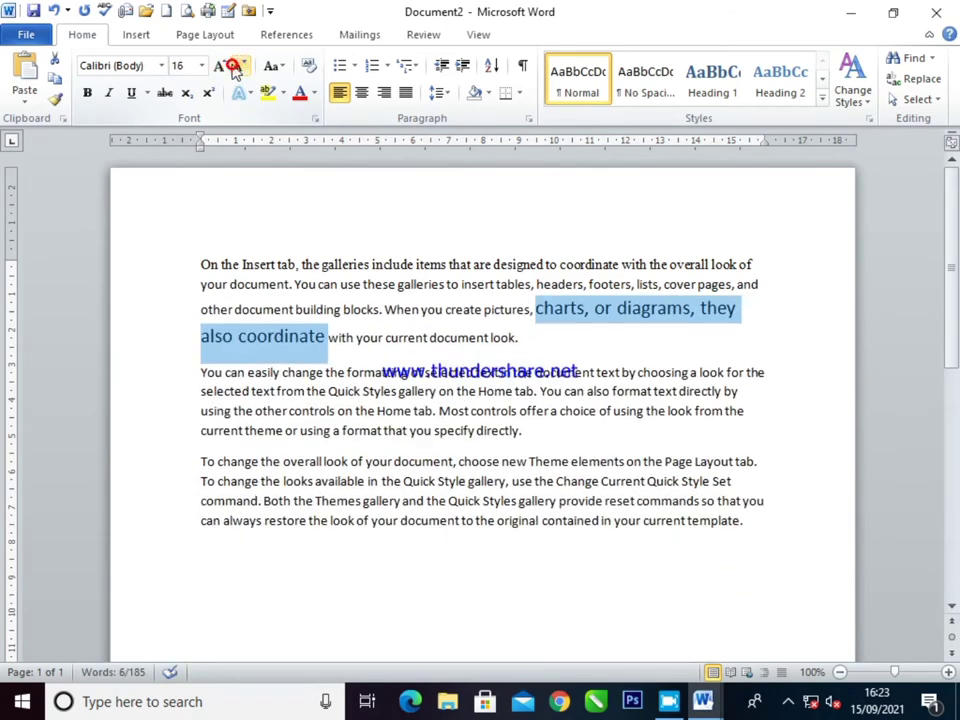
click(234, 67)
click(234, 67)
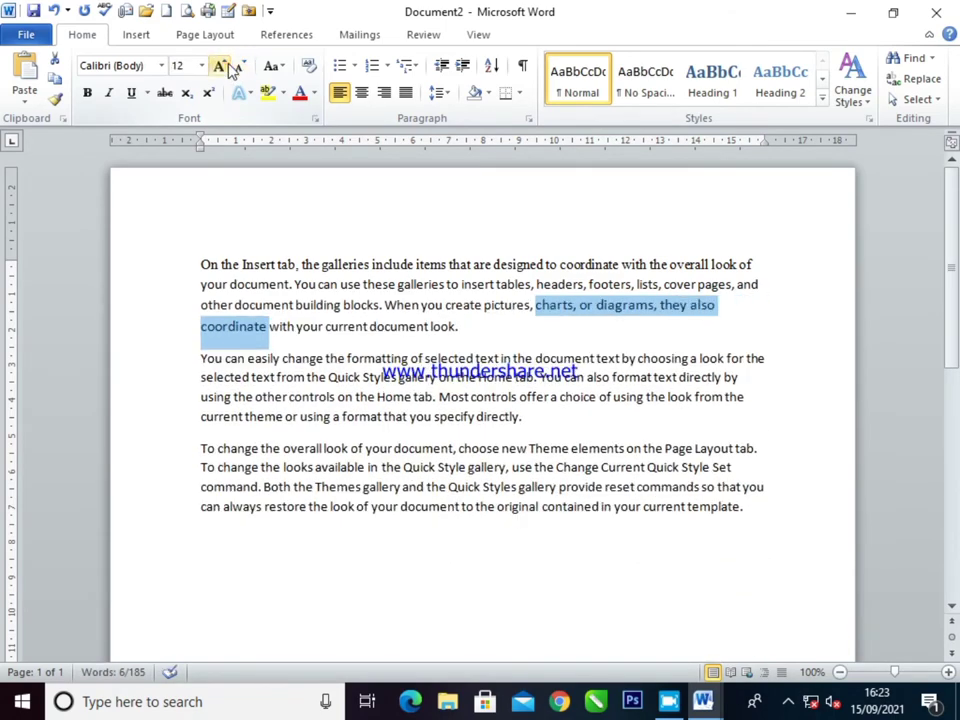
click(224, 66)
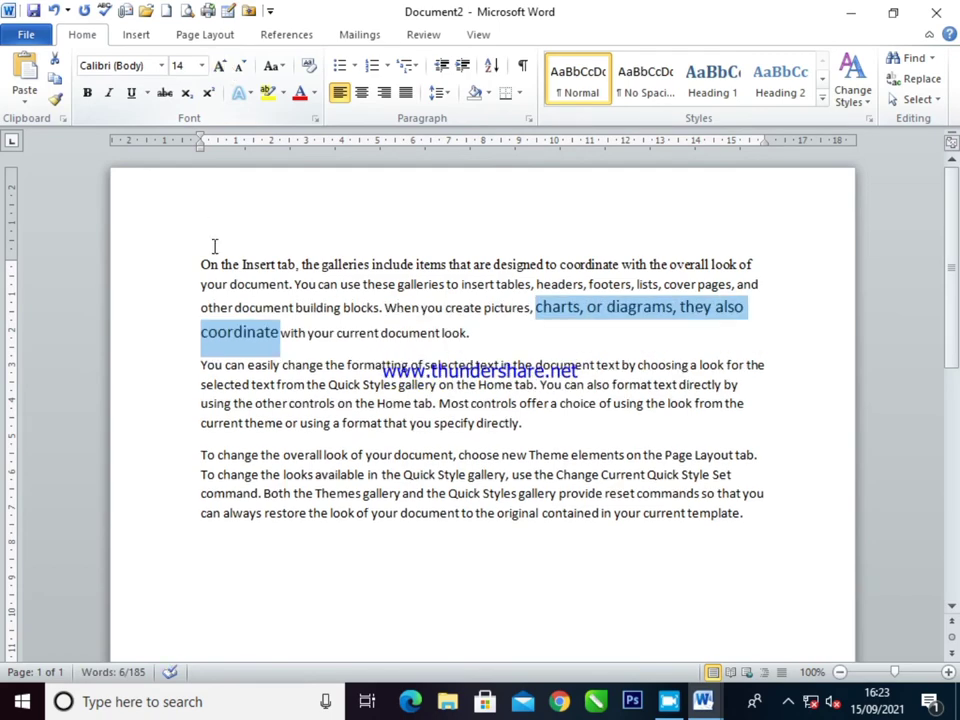
click(311, 306)
click(283, 332)
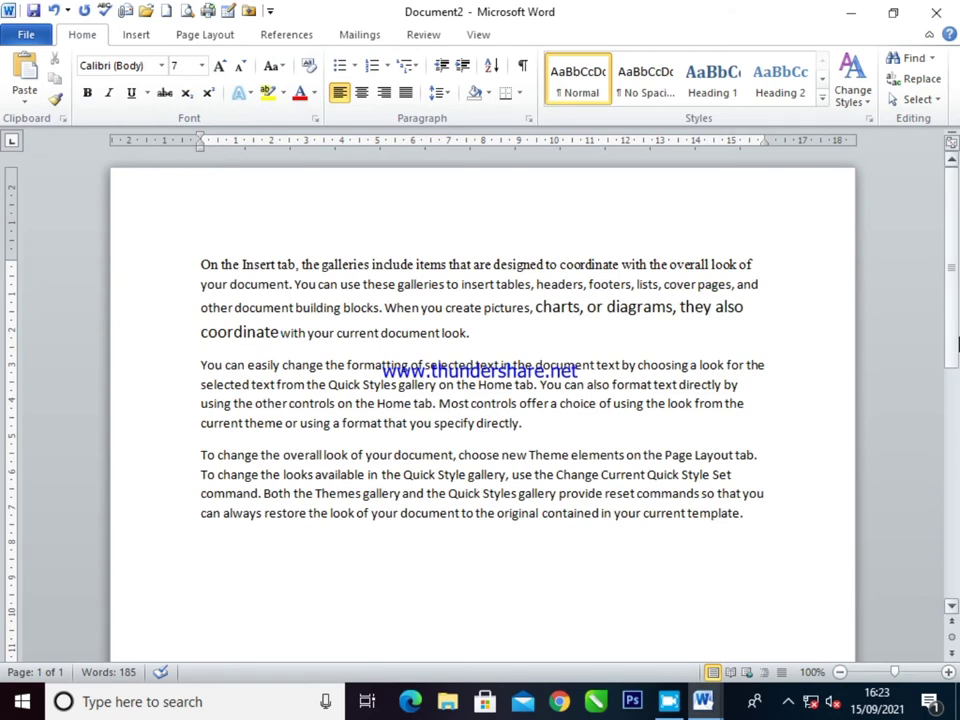
key(ctrl+shift+Left)
key(ctrl+shift+Left)
key(ctrl+shift+Left)
key(ctrl+shift+Left)
key(ctrl+shift+Left)
key(ctrl+shift+Left)
key(ctrl+shift+Left)
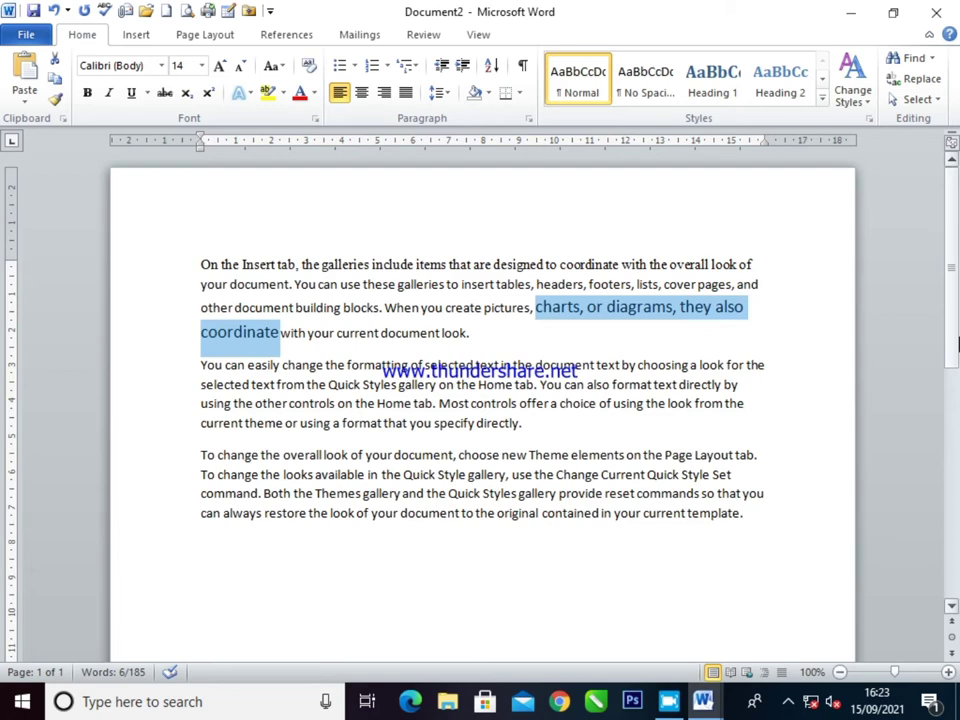
Grow the phrase past 100 pt and shrink it with shortcuts, then undo the size changes.
key(ctrl+shift+period)
key(ctrl+shift+period)
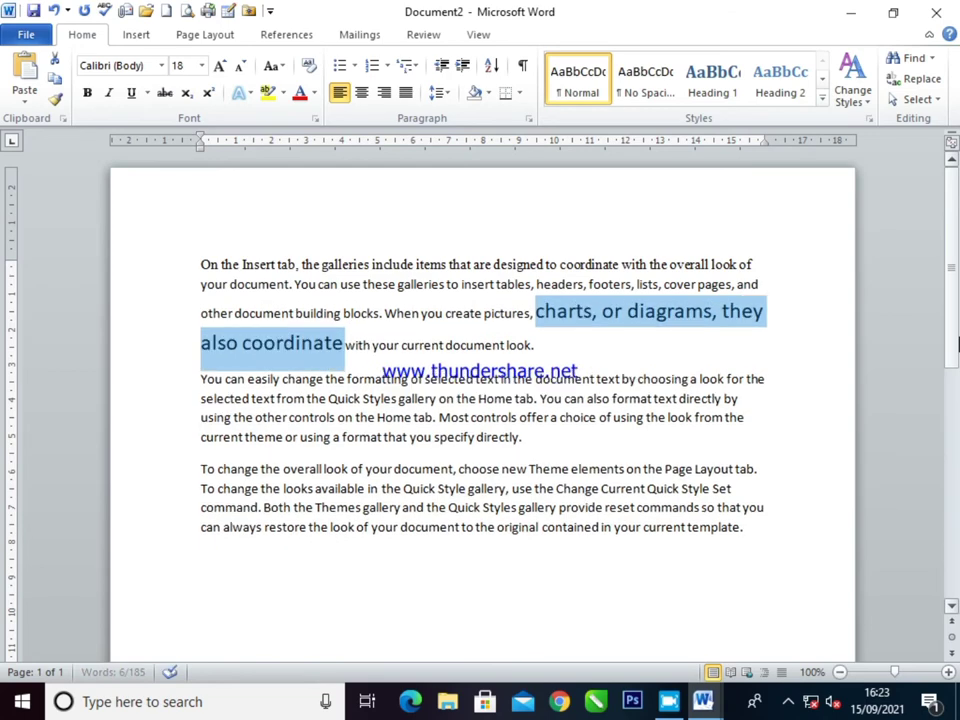
key(ctrl+shift+period)
key(ctrl+shift+period)
key(ctrl+shift+period)
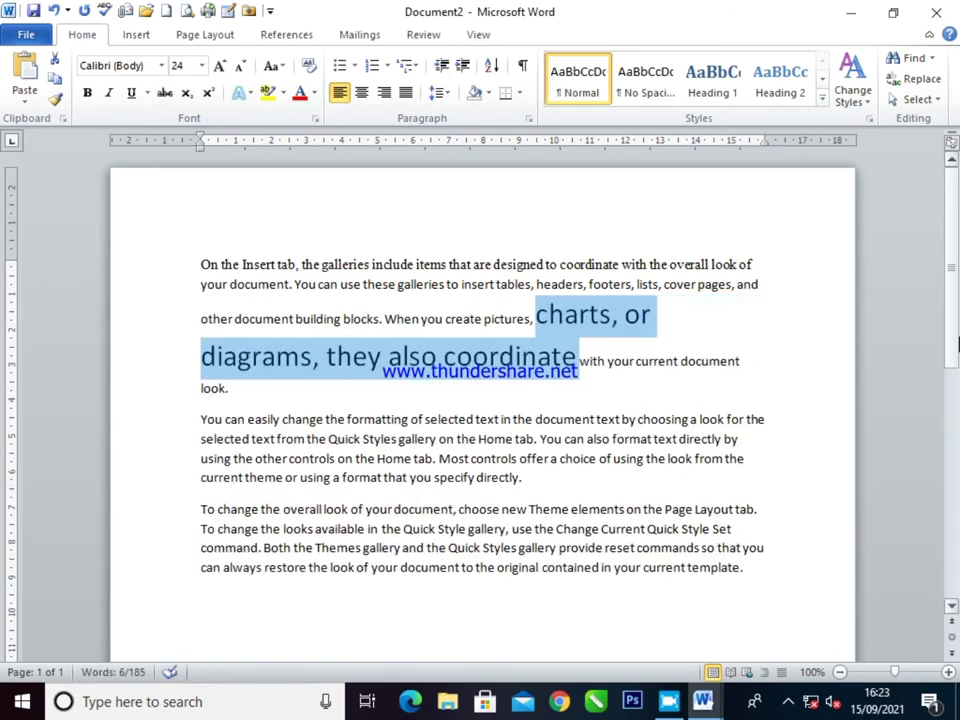
key(ctrl+shift+period)
key(ctrl+shift+period)
key(ctrl+shift+period)
key(ctrl+shift+period)
key(ctrl+shift+period)
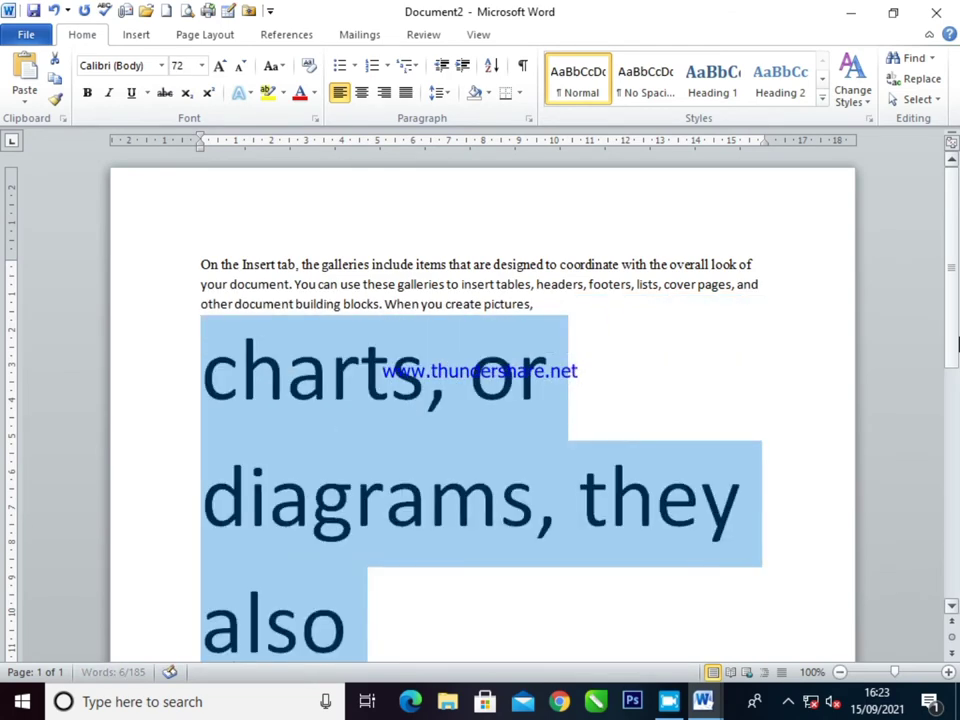
key(ctrl+shift+period)
key(ctrl+shift+period)
key(ctrl+shift+period)
key(ctrl+shift+period)
key(ctrl+shift+period)
key(ctrl+shift+period)
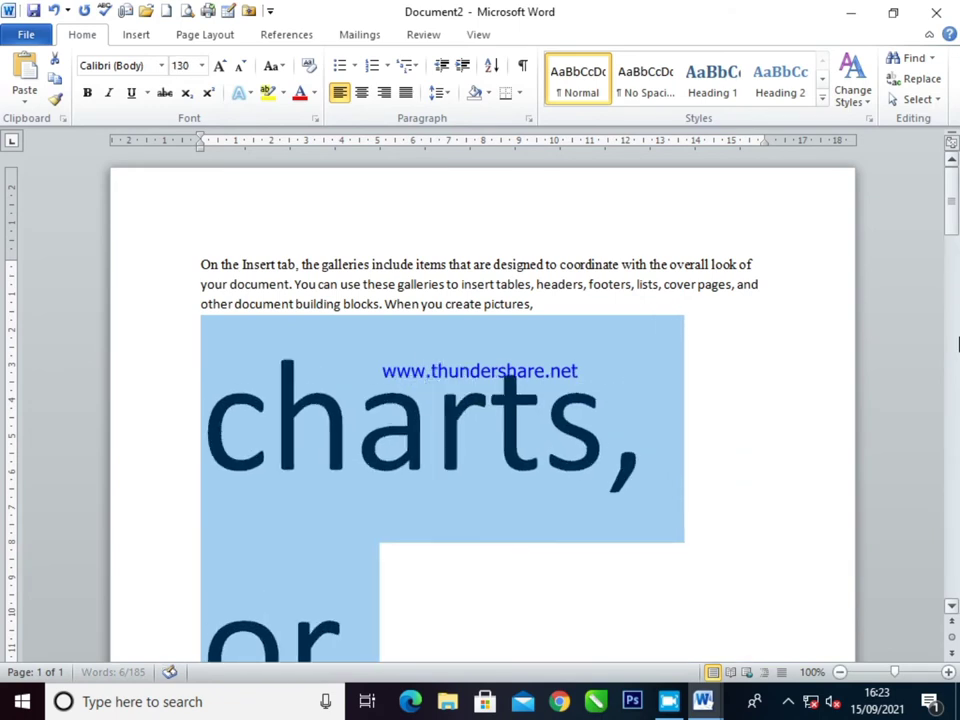
key(ctrl+shift+period)
key(ctrl+shift+period)
key(ctrl+shift+period)
key(ctrl+shift+period)
key(ctrl+shift+period)
key(ctrl+shift+period)
key(ctrl+shift+period)
key(ctrl+shift+period)
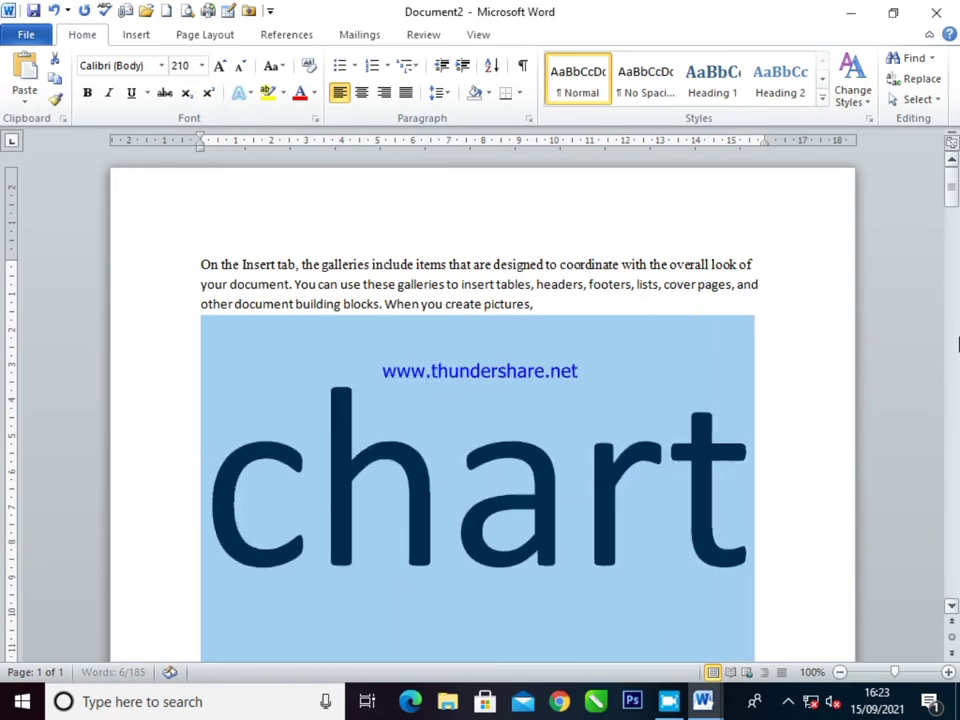
key(ctrl+shift+period)
key(ctrl+shift+period)
key(ctrl+shift+period)
key(ctrl+shift+period)
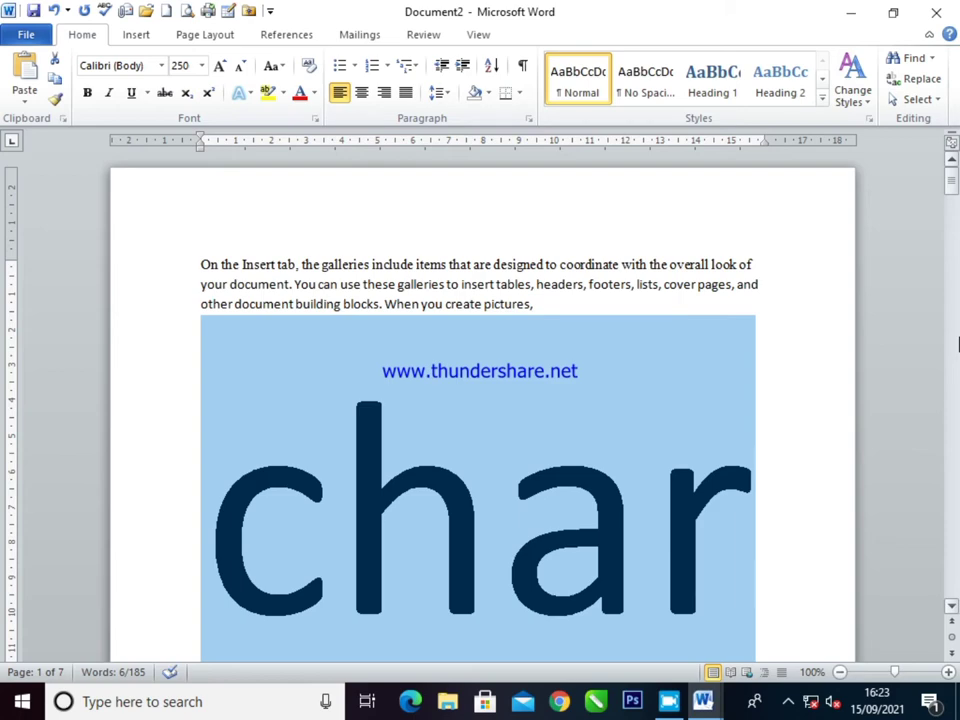
key(ctrl+shift+comma)
key(ctrl+shift+comma)
key(ctrl+shift+comma)
key(ctrl+shift+comma)
key(ctrl+bracketleft)
key(ctrl+bracketleft)
key(ctrl+bracketleft)
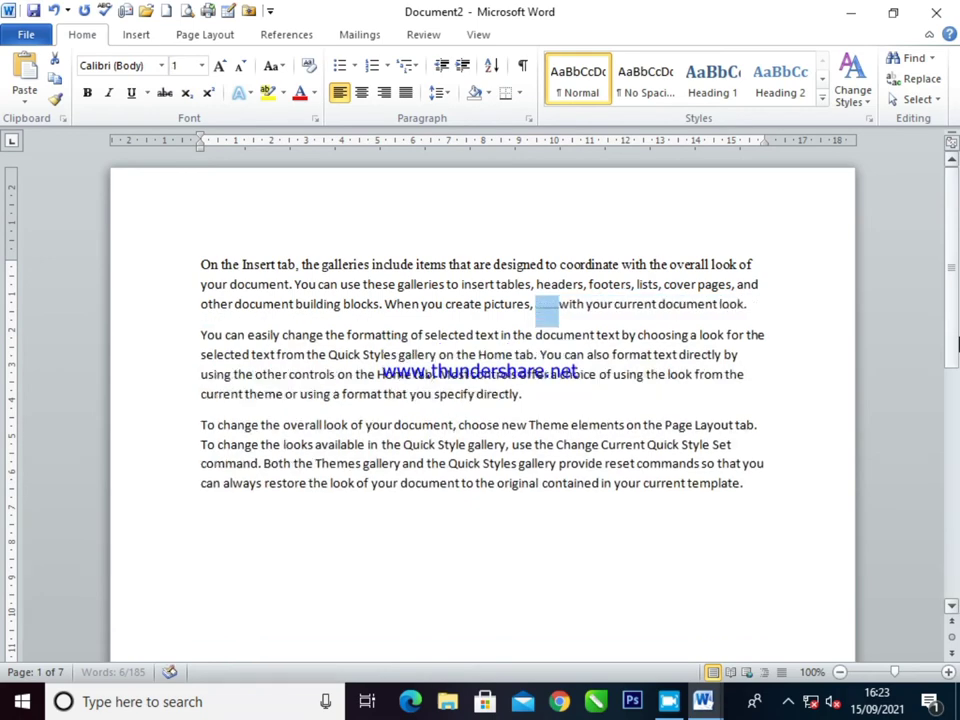
key(ctrl+bracketright)
key(ctrl+bracketright)
key(ctrl+bracketright)
key(ctrl+bracketright)
key(ctrl+bracketright)
key(ctrl+bracketright)
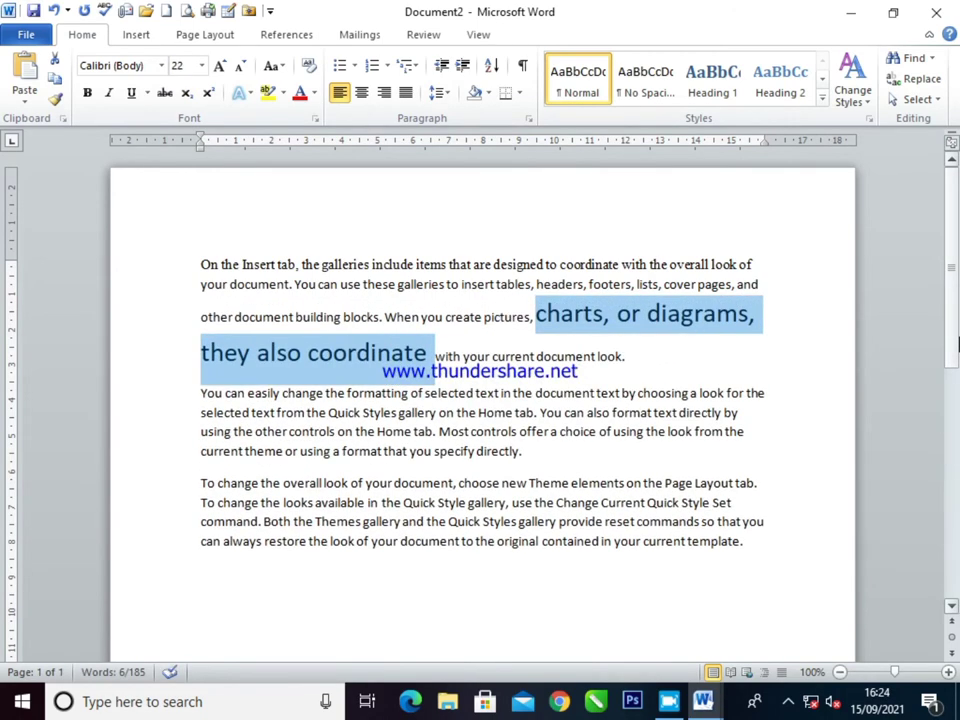
key(ctrl+bracketleft)
key(ctrl+bracketleft)
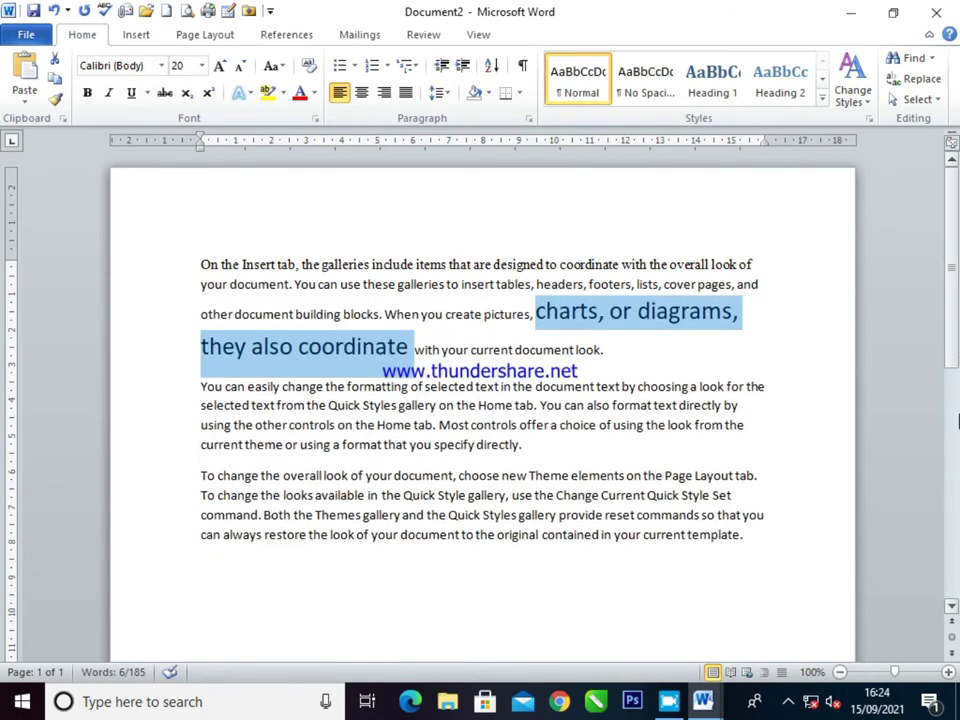
click(543, 349)
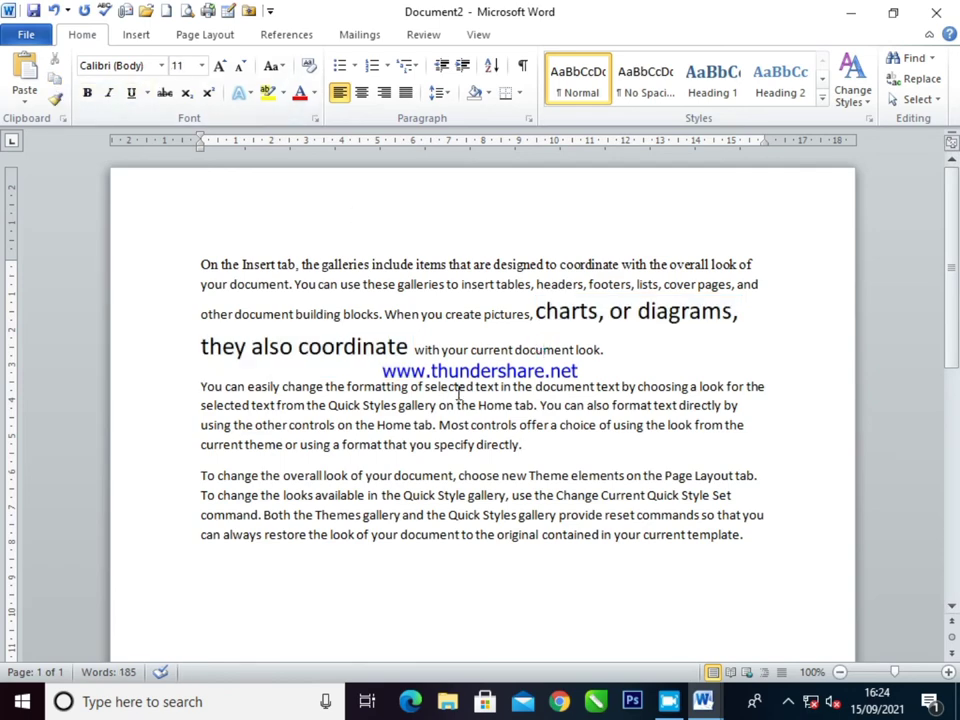
key(ctrl+z)
key(ctrl+z)
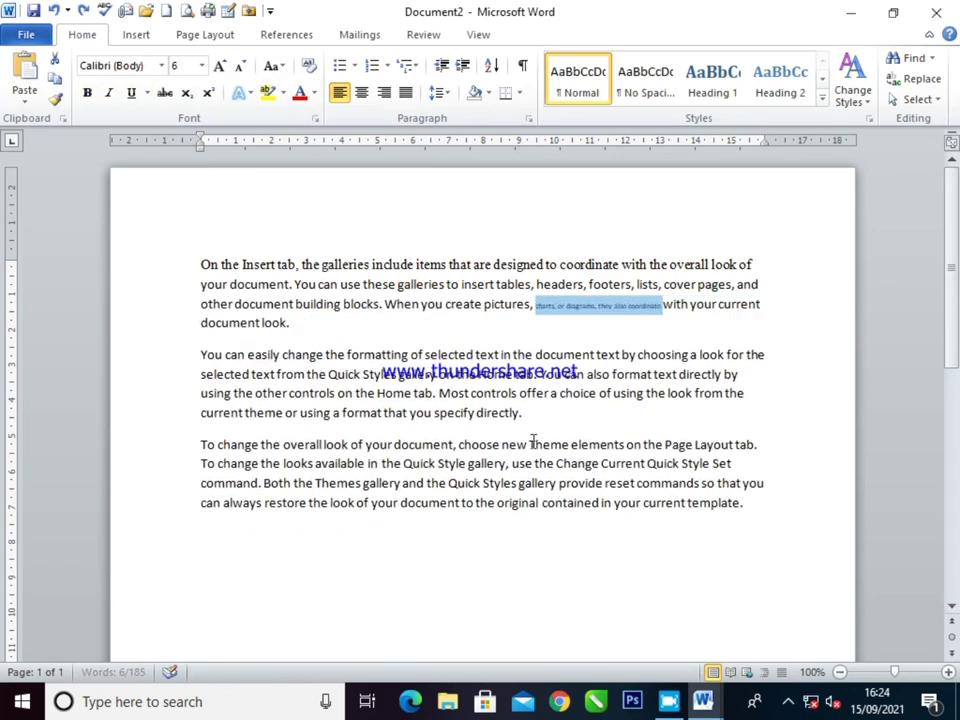
key(ctrl+z)
key(ctrl+z)
key(ctrl+z)
key(ctrl+z)
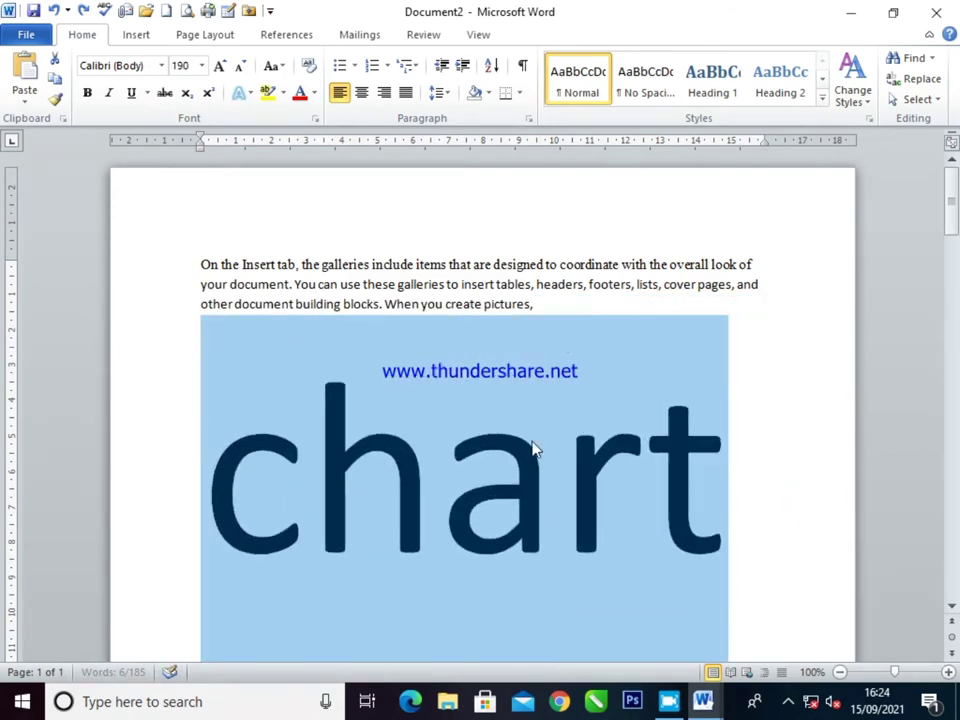
key(ctrl+z)
key(ctrl+z)
Use Format Painter to apply plain 11 pt Calibri formatting to all paragraphs.
drag(230, 284, 396, 284)
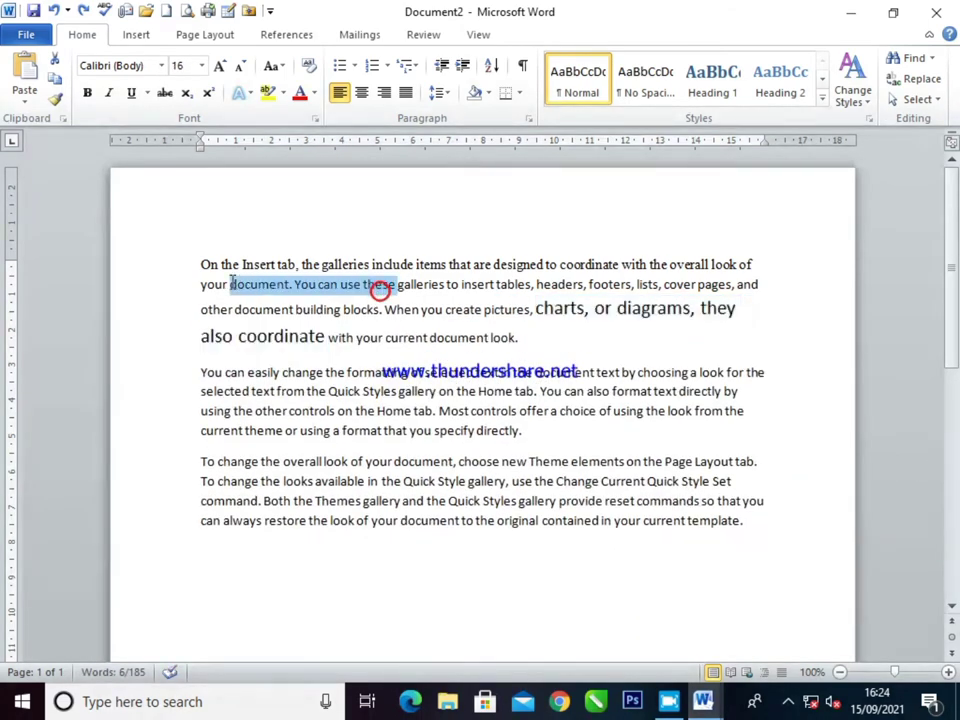
click(55, 97)
drag(195, 262, 542, 465)
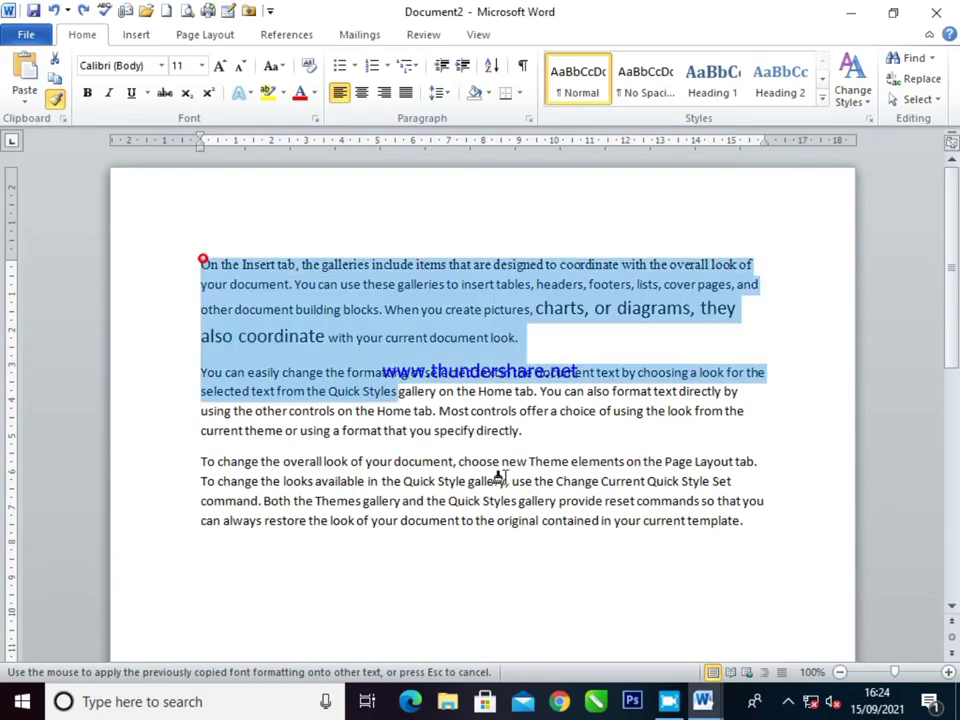
click(263, 305)
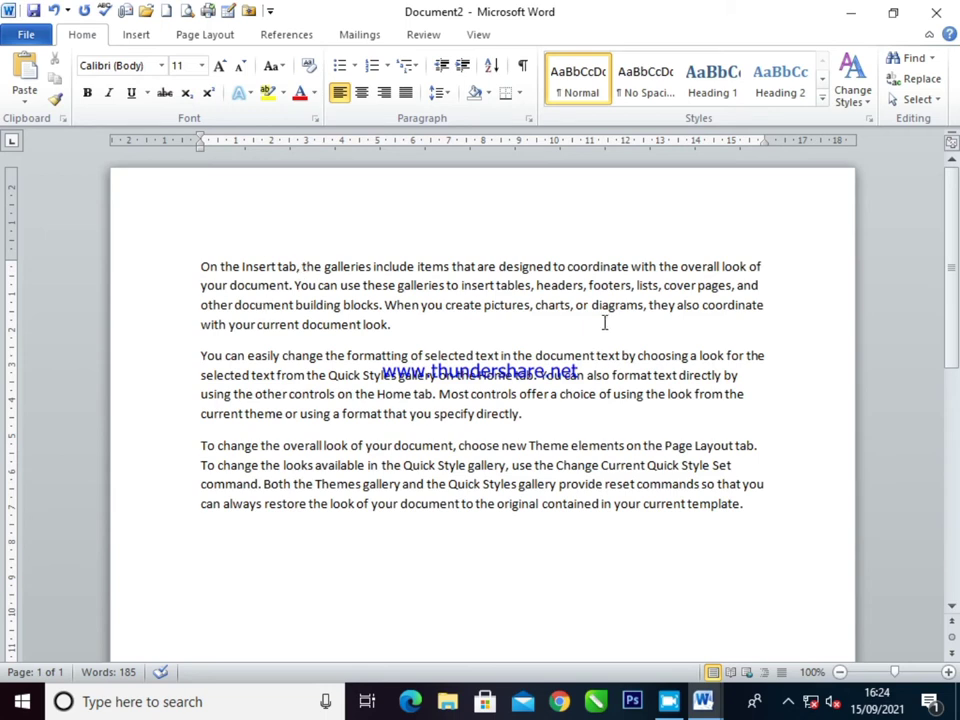
Bold the second line of paragraph one, 'your document… cover pages, and'.
drag(745, 288, 155, 290)
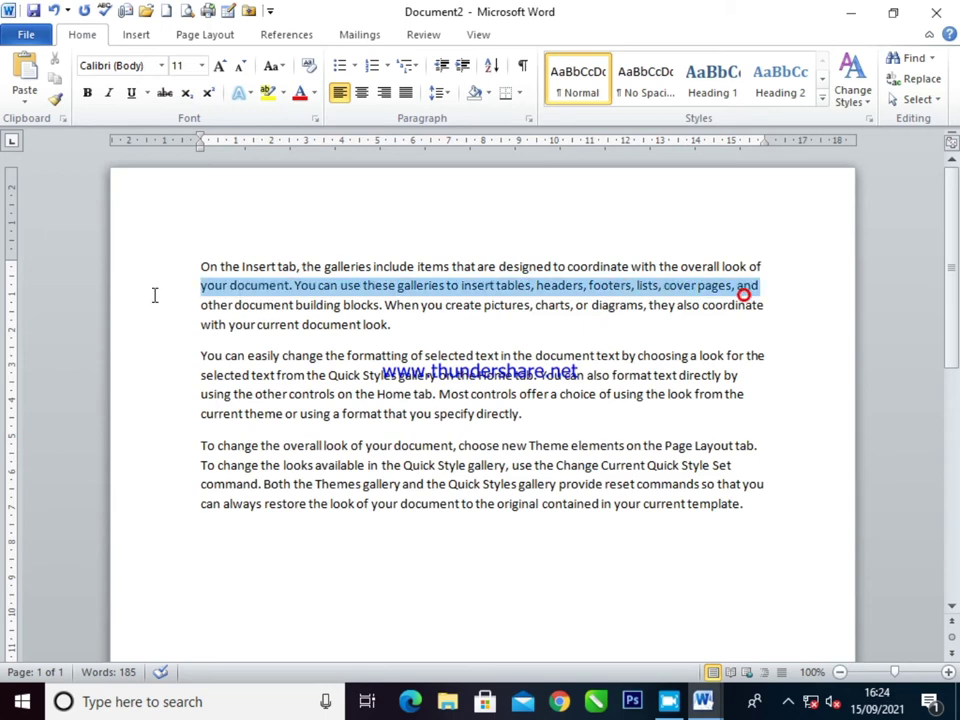
click(87, 93)
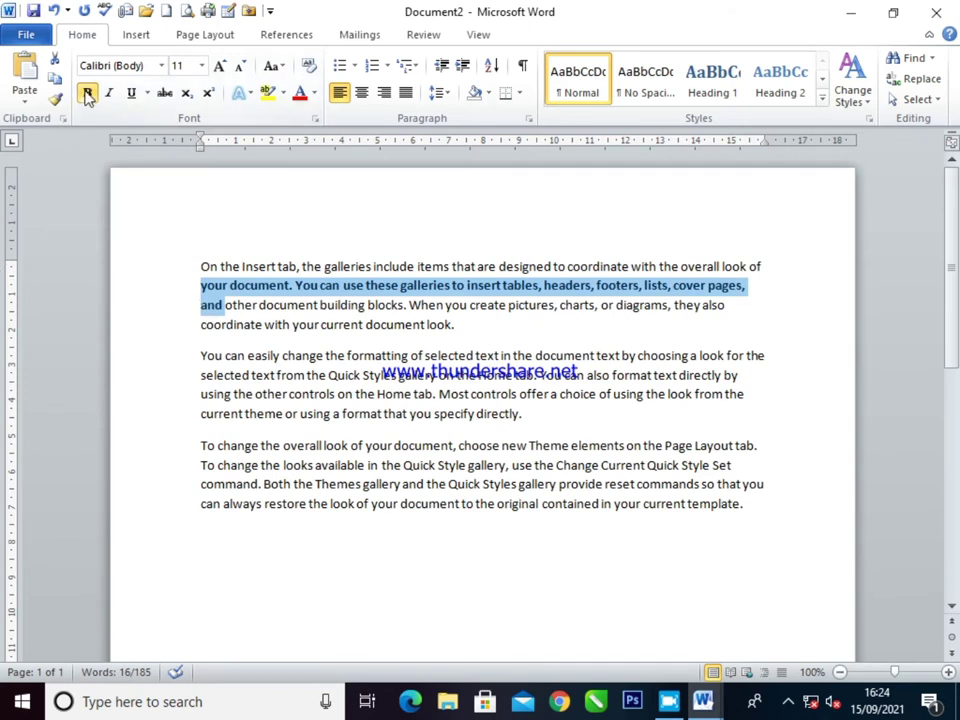
key(ctrl+b)
key(ctrl+b)
click(87, 93)
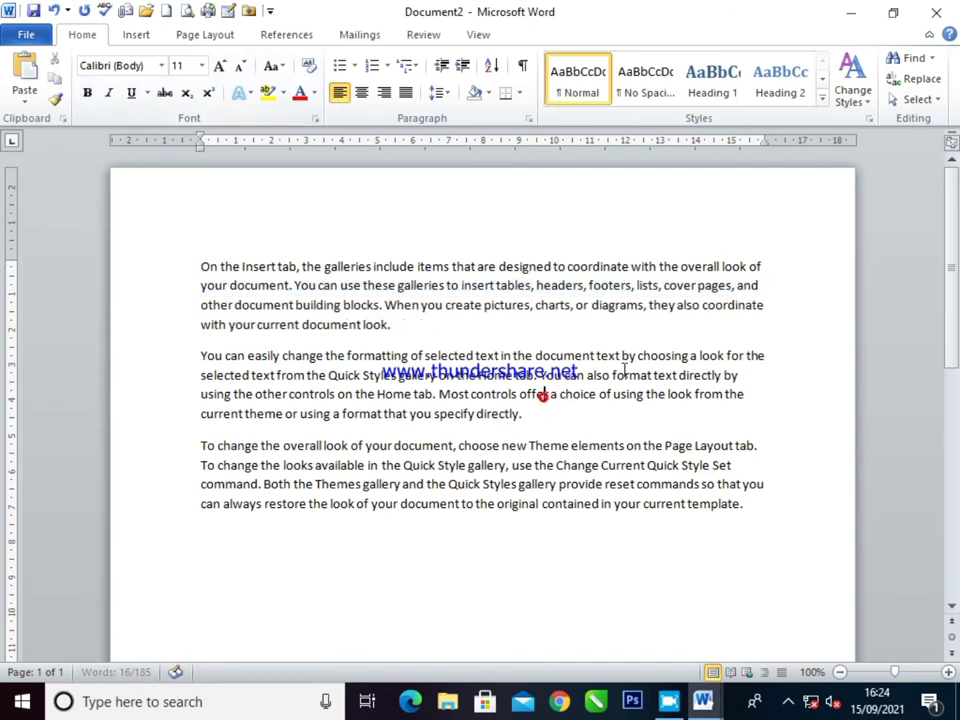
click(782, 287)
click(105, 280)
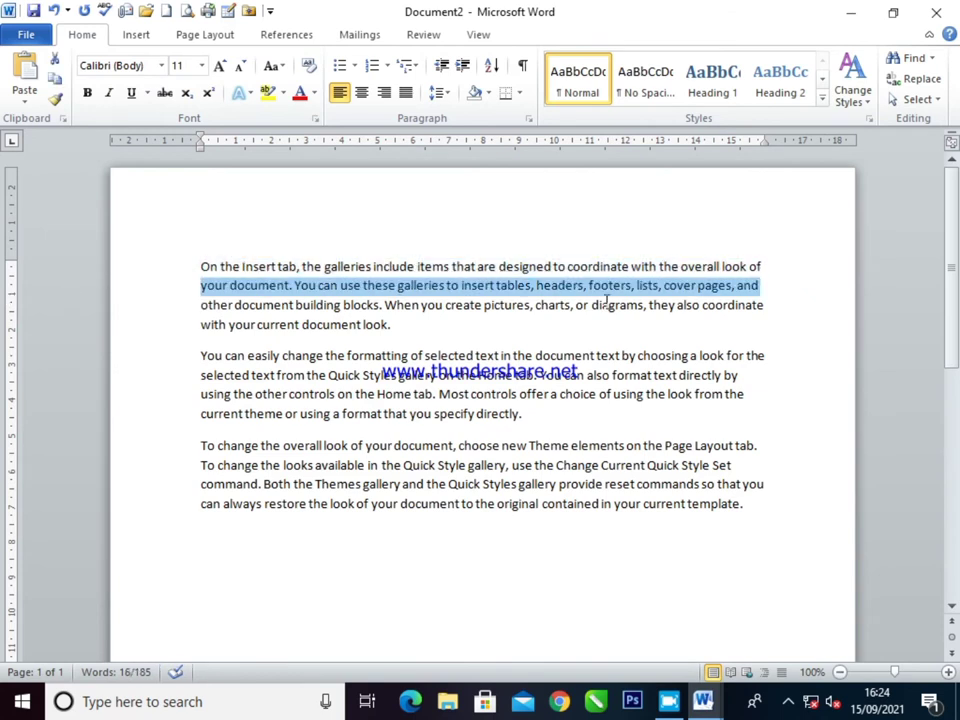
key(ctrl+b)
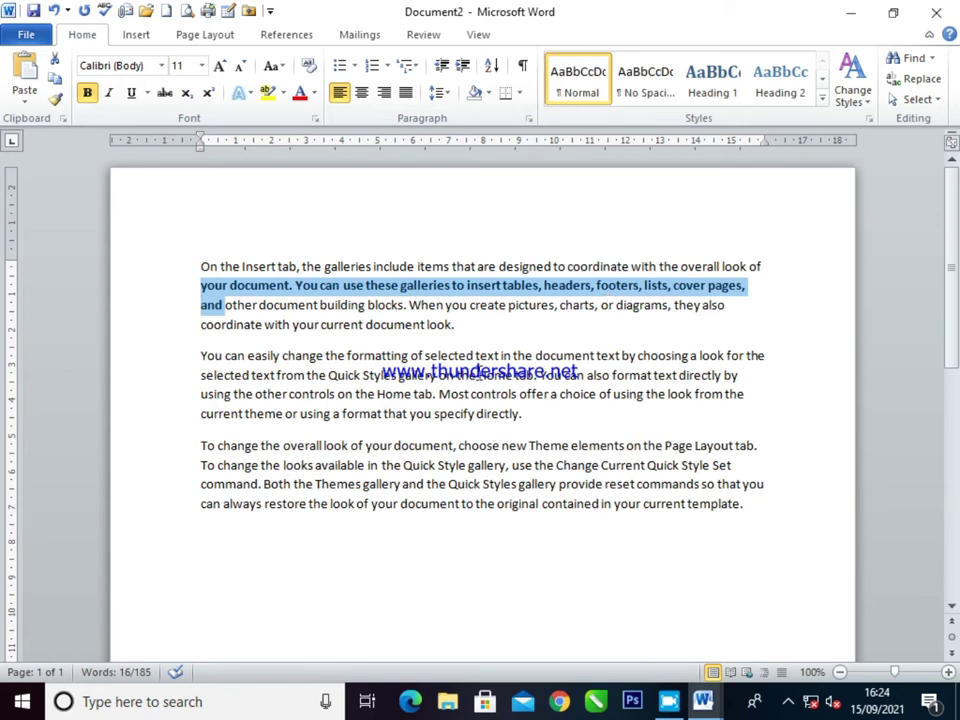
click(358, 285)
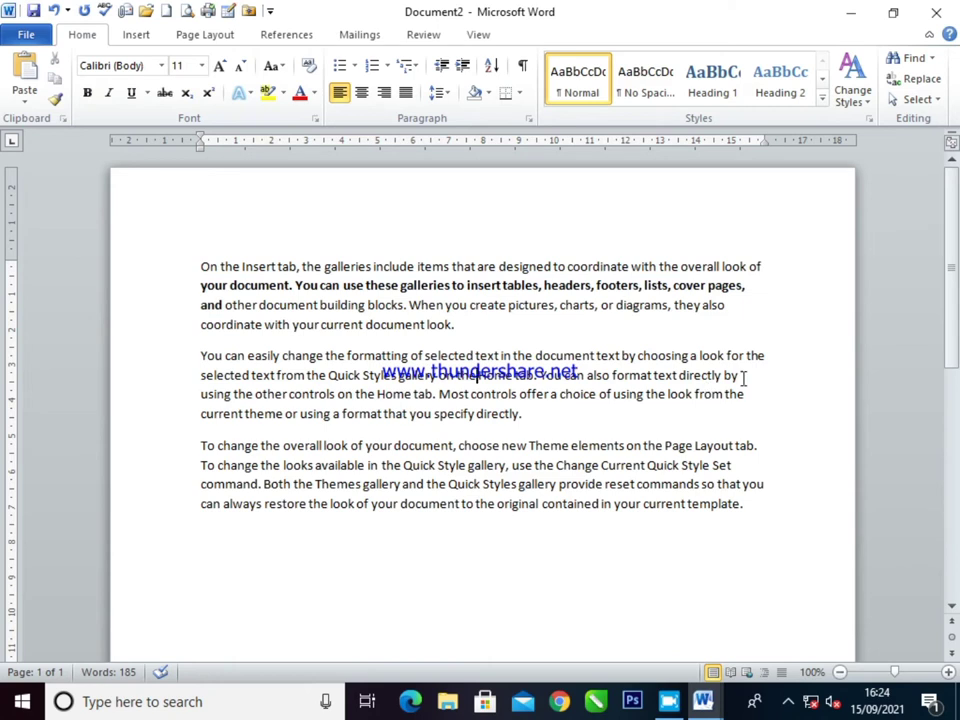
mouse_move(744, 379)
mouse_down()
mouse_move(5, 380)
mouse_move(5, 358)
mouse_up()
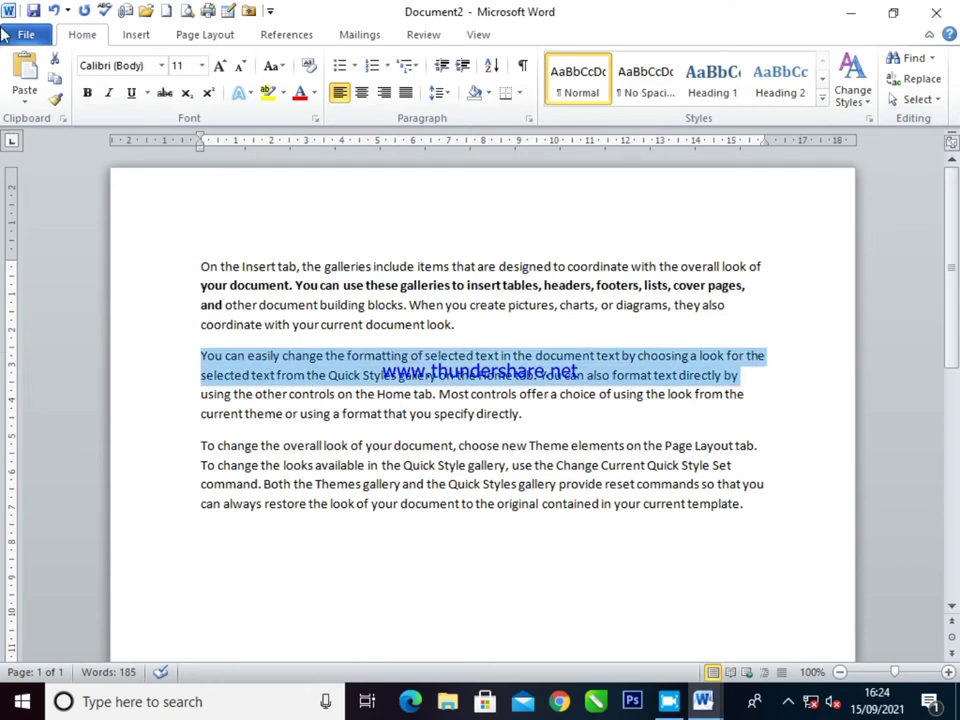
Italicize the first two lines of paragraph two with the Italic button.
click(109, 93)
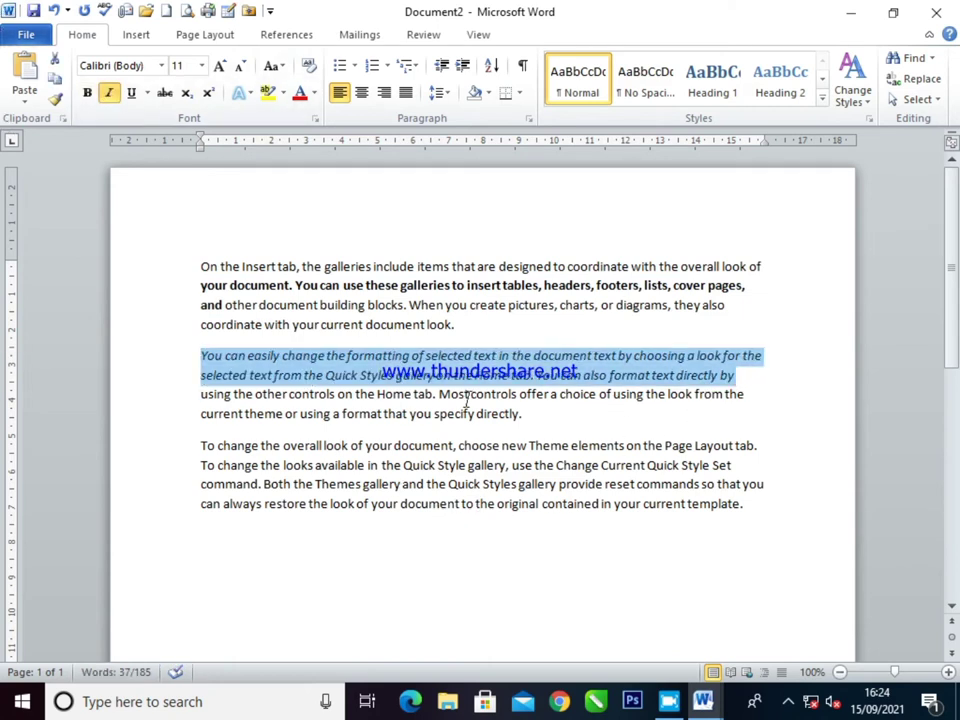
click(111, 97)
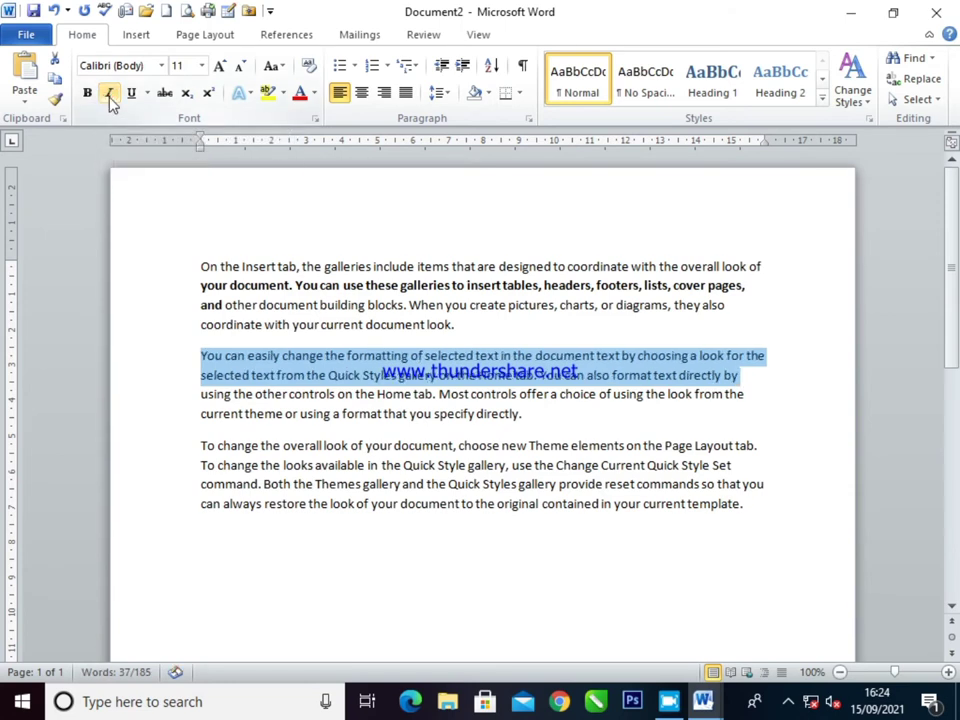
click(111, 94)
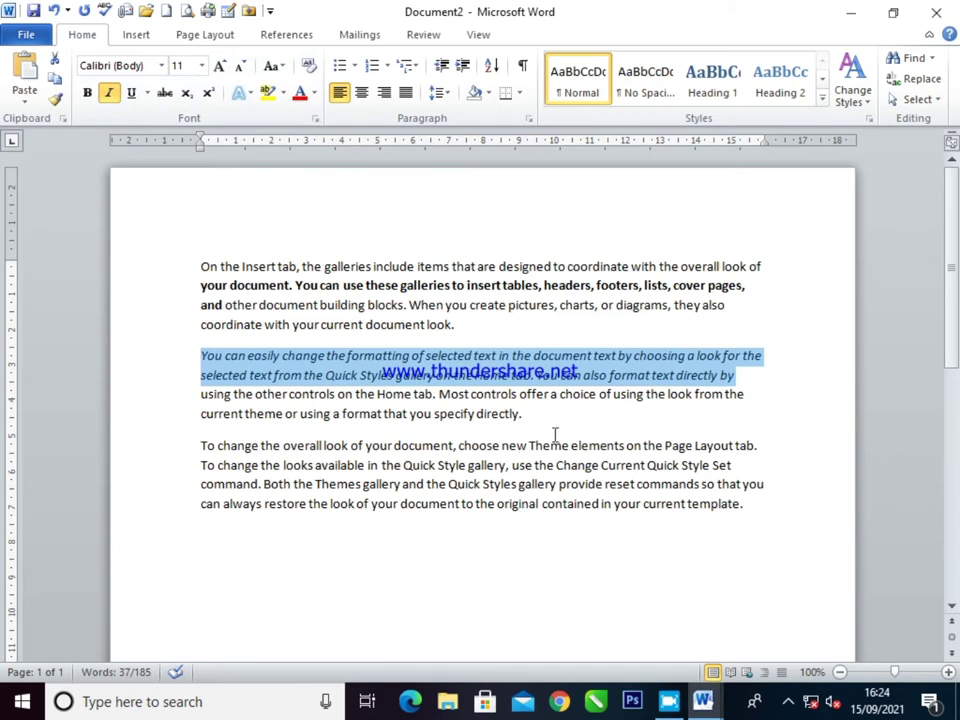
Italicize the two middle lines of paragraph three with Ctrl+I.
click(782, 465)
drag(765, 484, 200, 465)
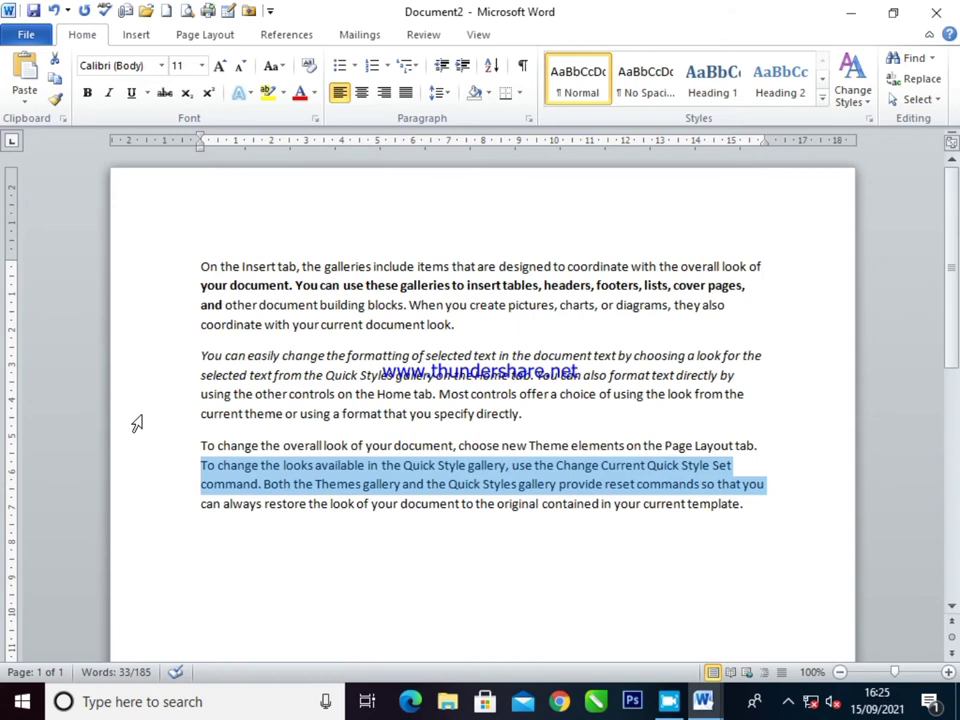
key(ctrl+i)
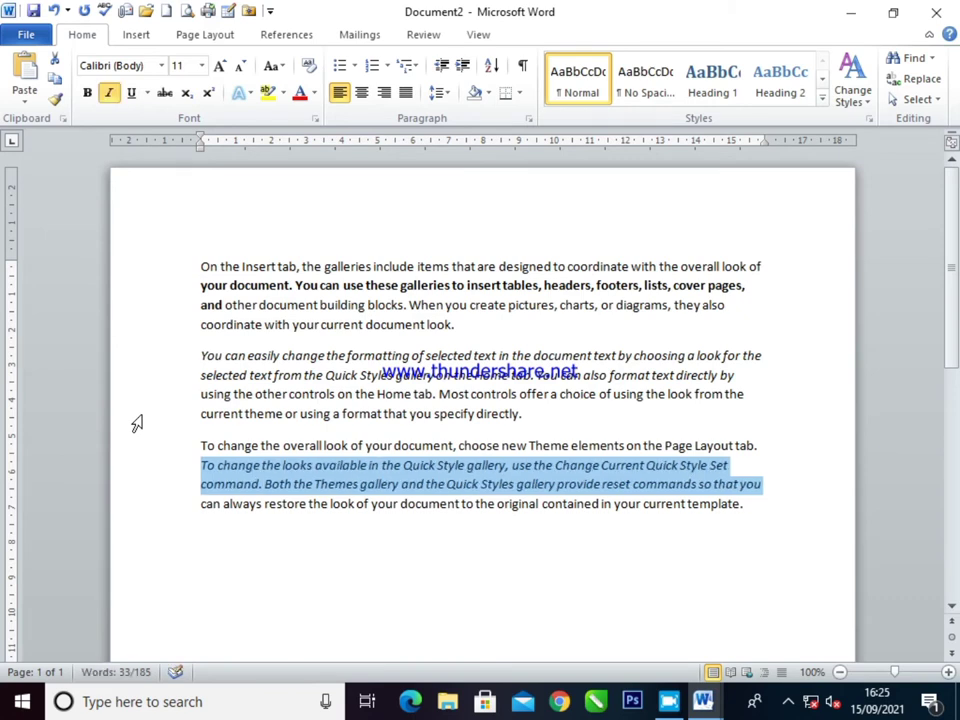
key(ctrl+i)
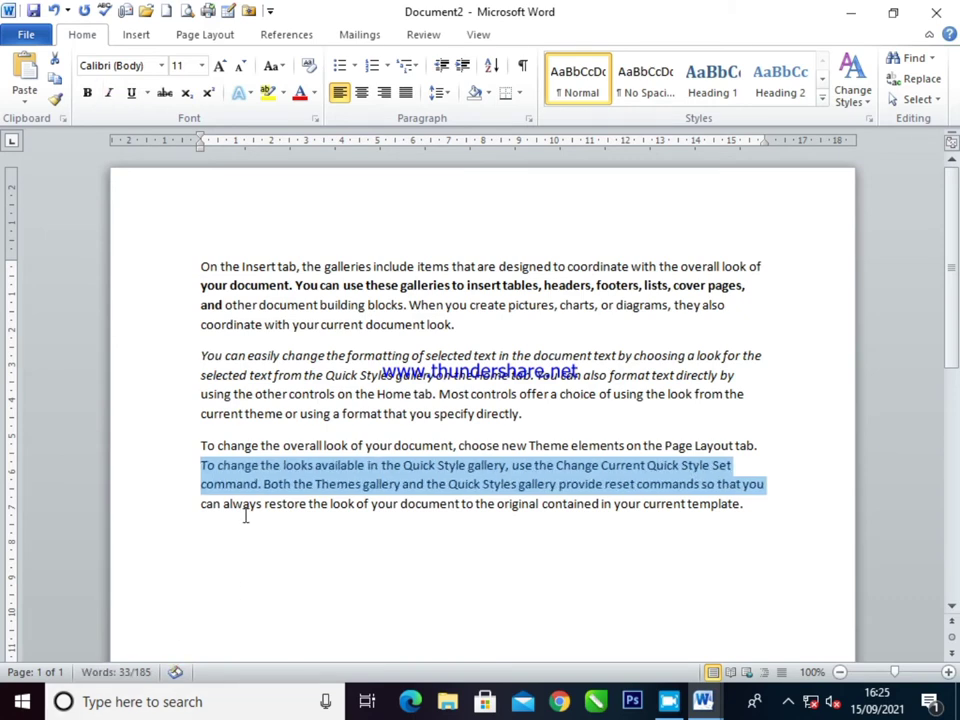
key(ctrl+i)
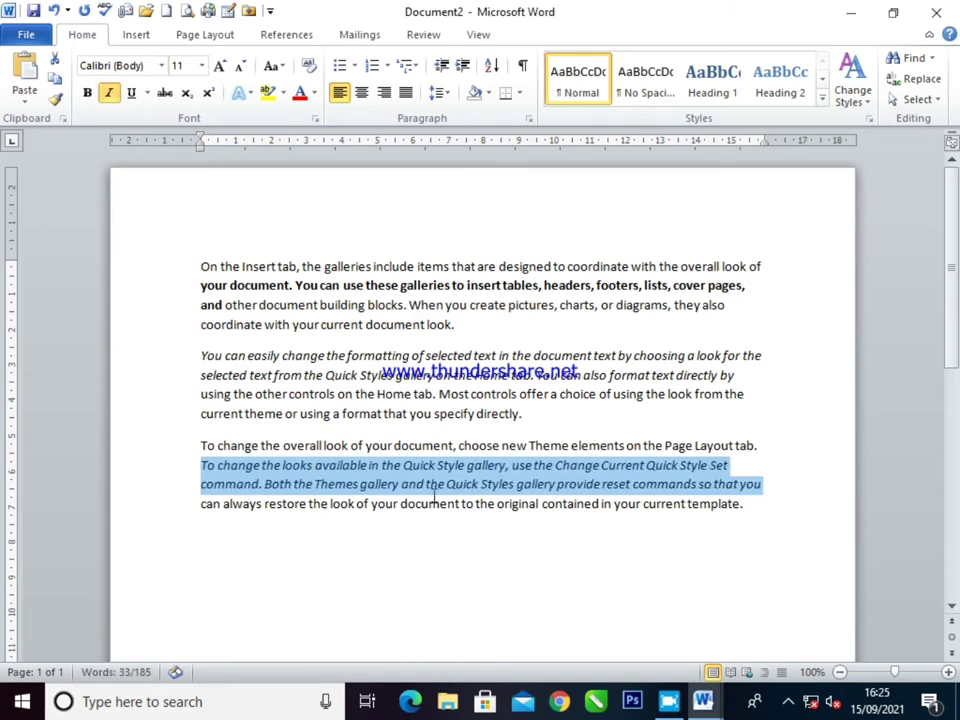
click(424, 439)
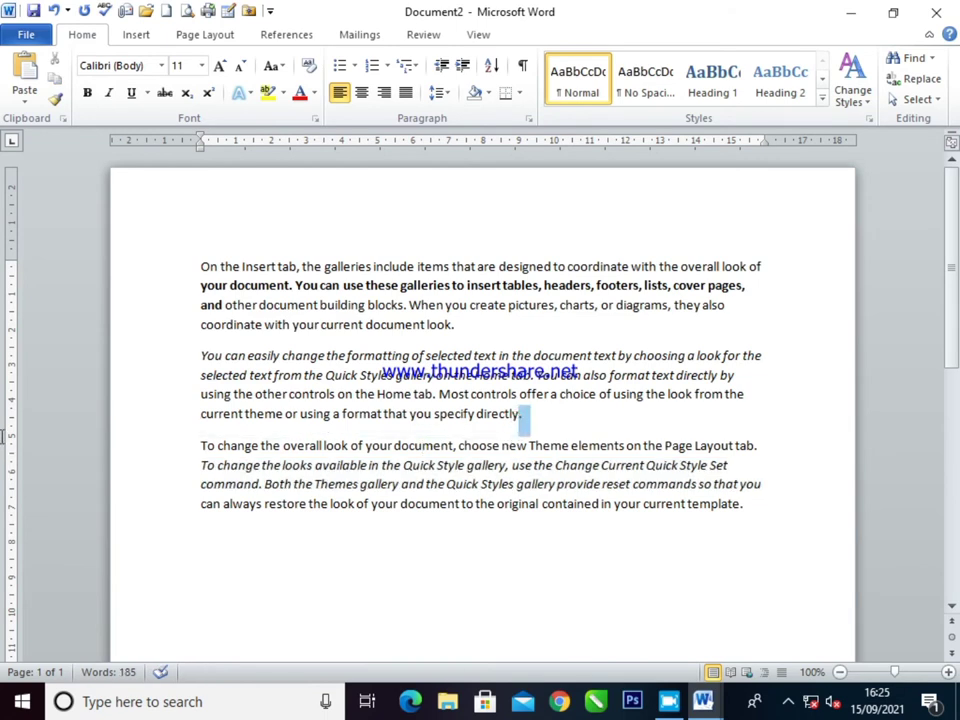
Underline paragraph two's last line, 'current theme or using a format that you specify directly.', and preview underline styles.
drag(521, 414, 5, 416)
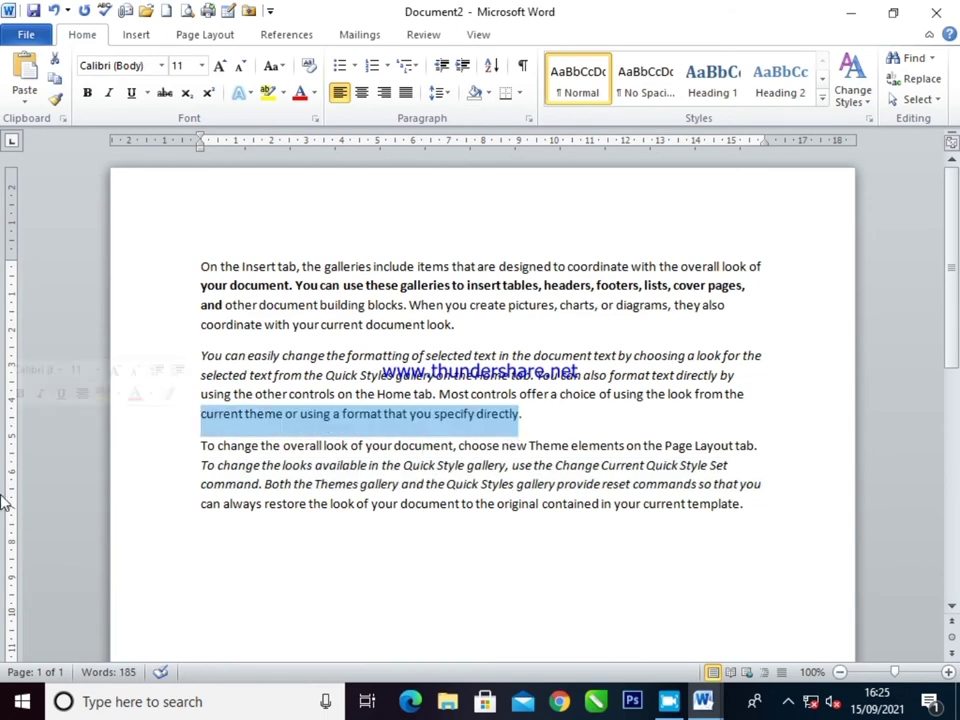
click(131, 92)
click(453, 432)
drag(42, 414, 42, 431)
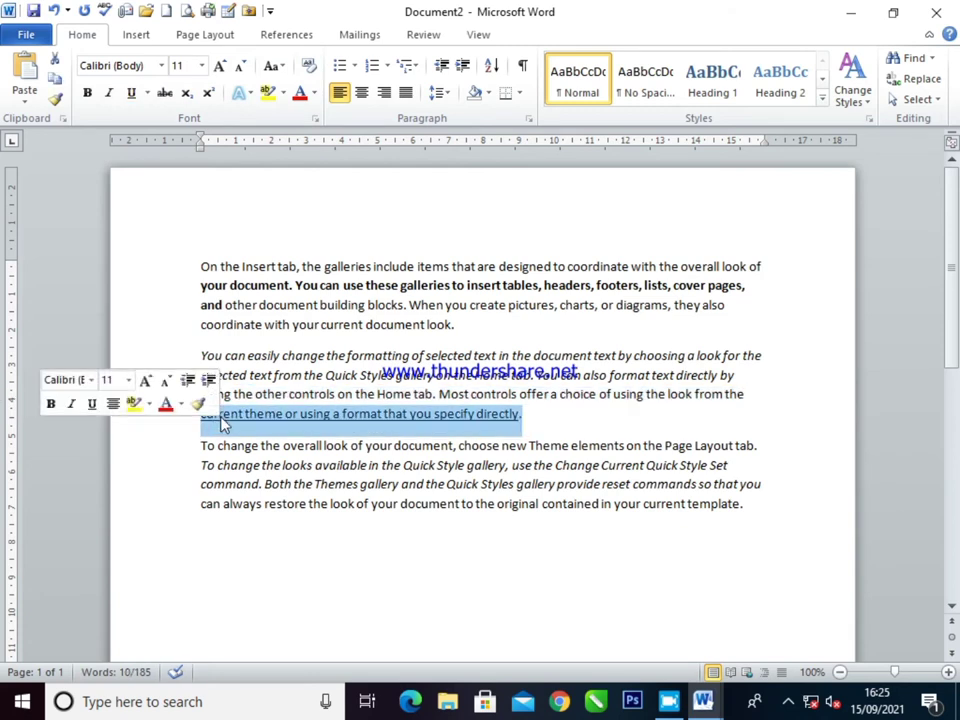
click(147, 92)
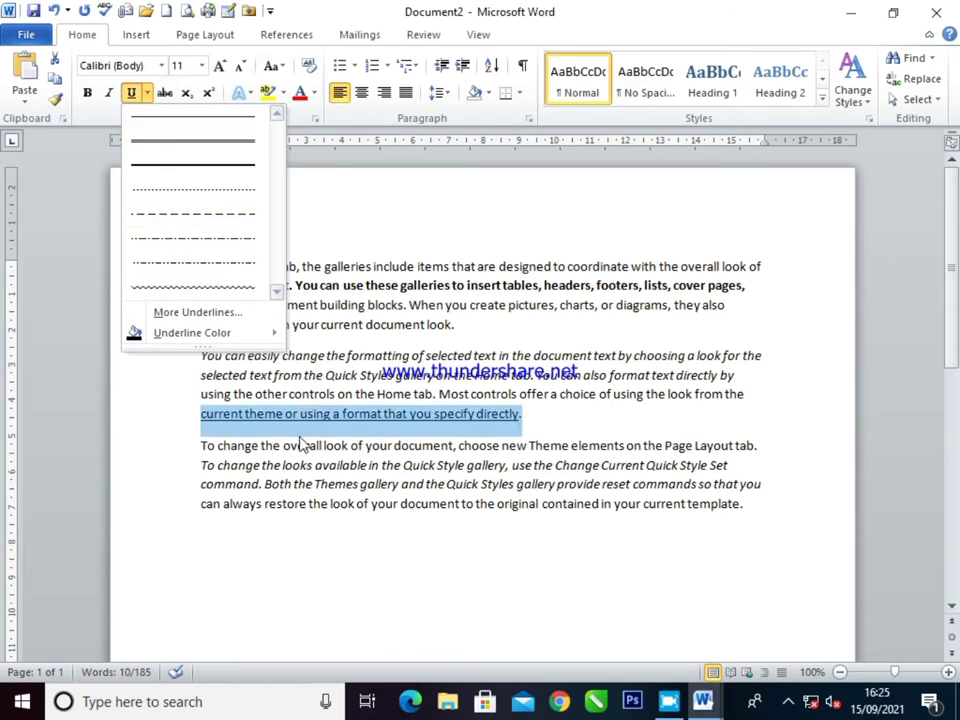
click(289, 397)
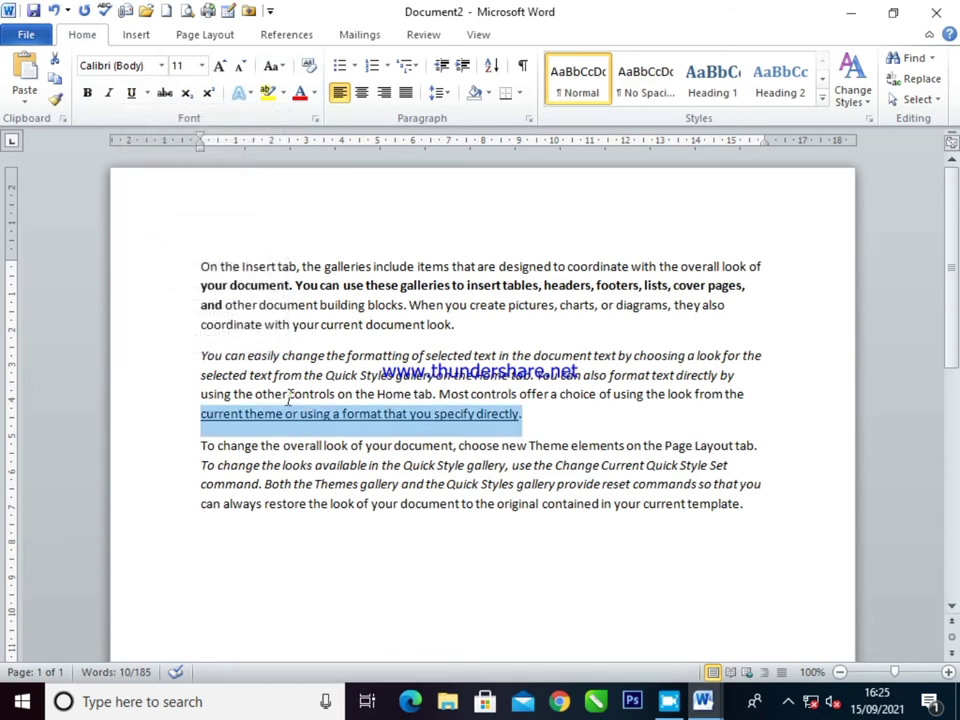
click(594, 411)
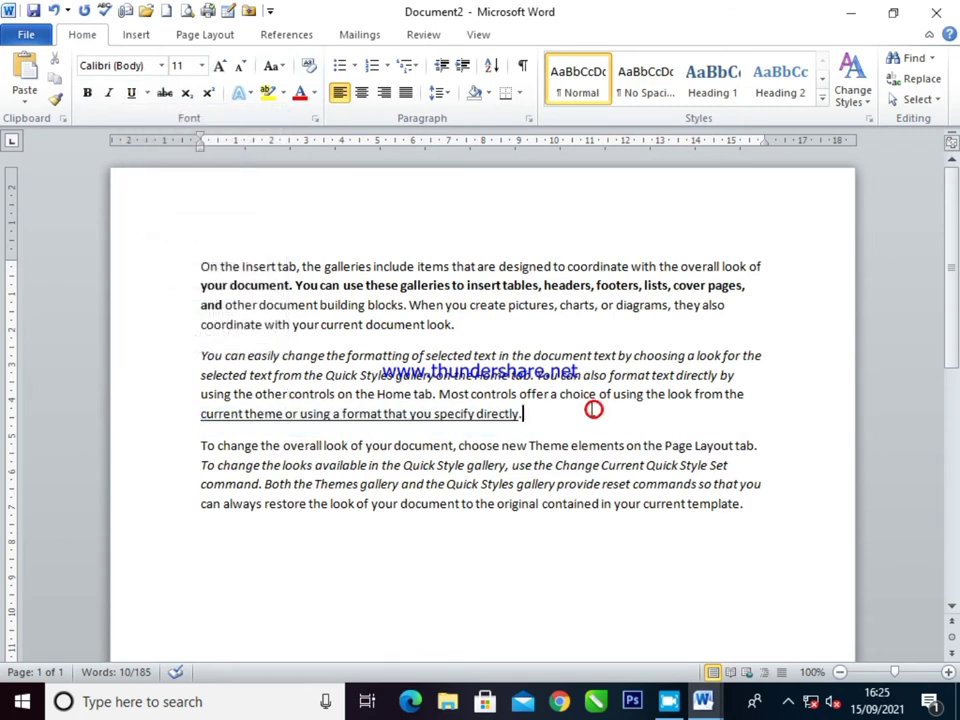
Undo the underline, italic and bold formatting.
key(ctrl+z)
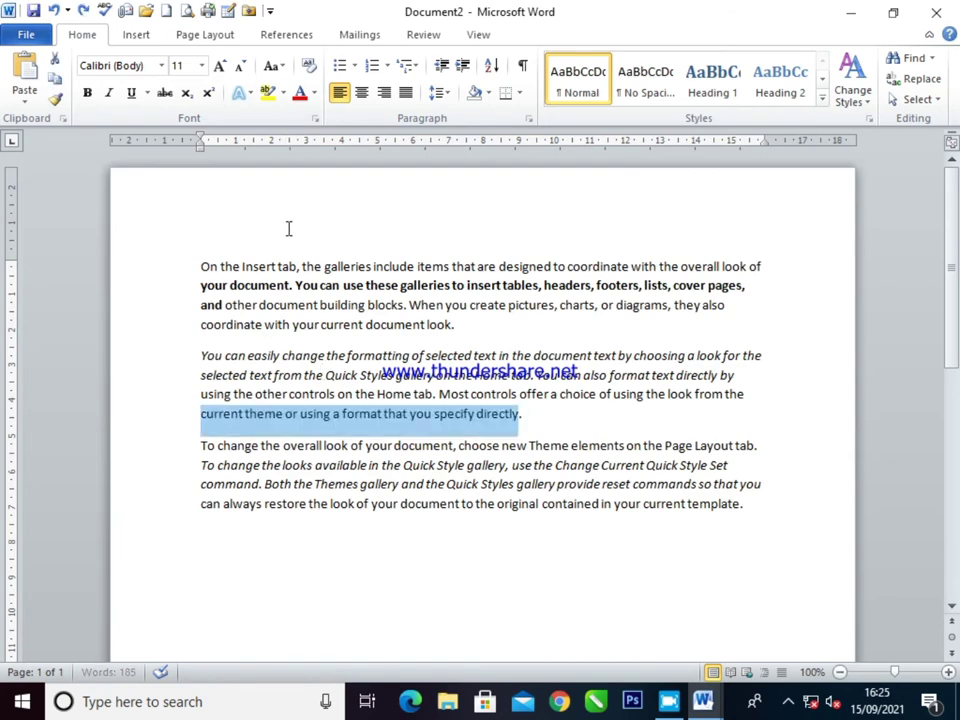
key(ctrl+z)
key(ctrl+z)
key(ctrl+z)
key(ctrl+z)
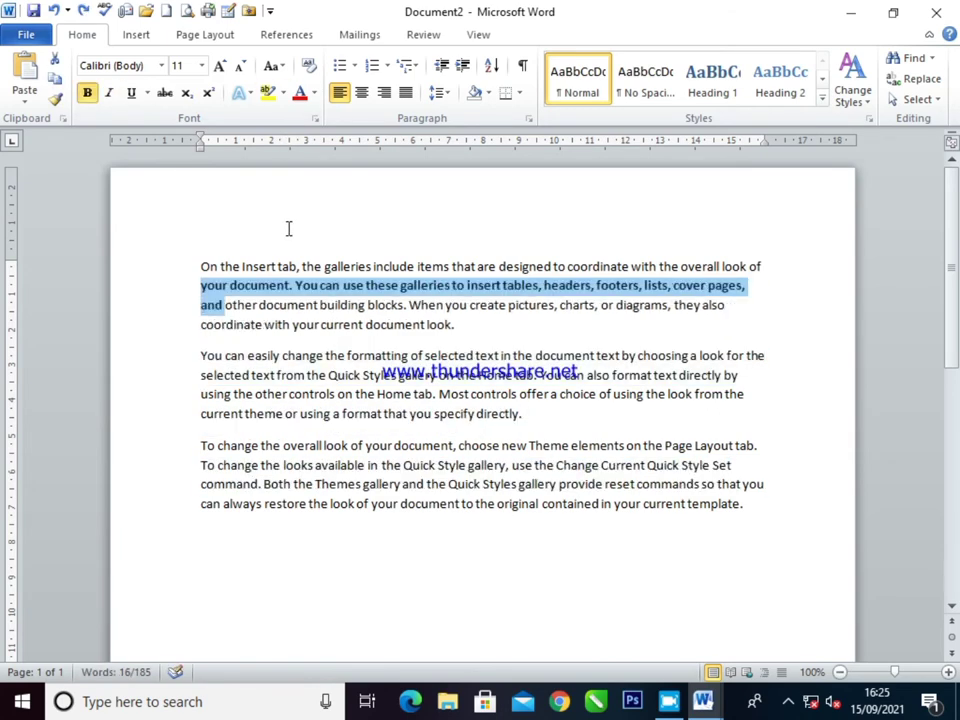
key(ctrl+z)
click(443, 413)
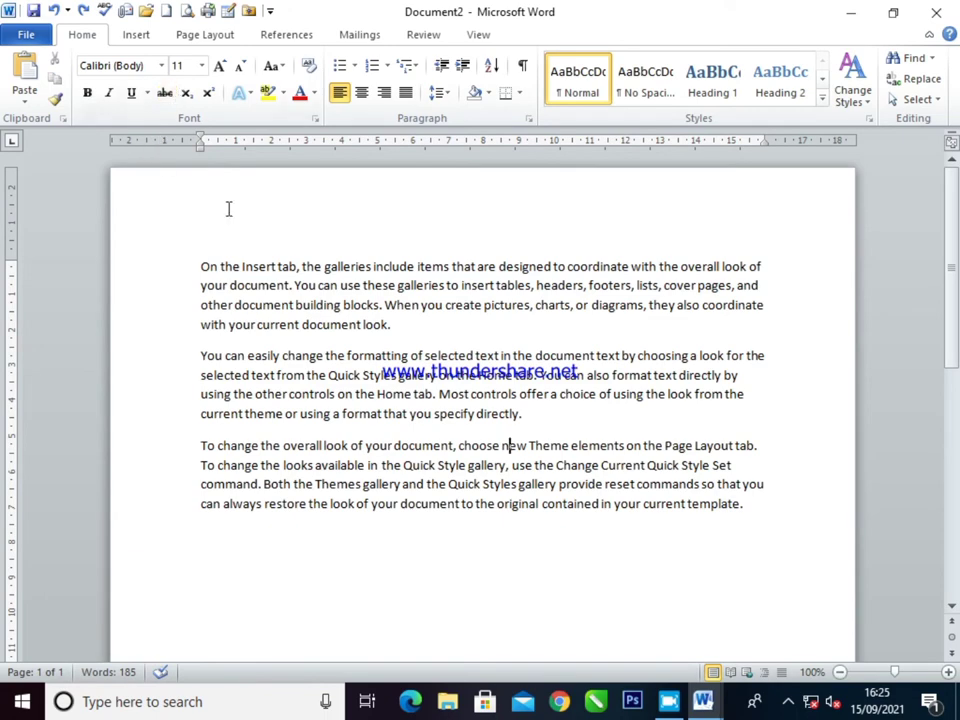
Change 'document' to 'documents' in the first paragraph.
ctrl+scroll(296, 272, up, 1)
ctrl+scroll(293, 285, up, 1)
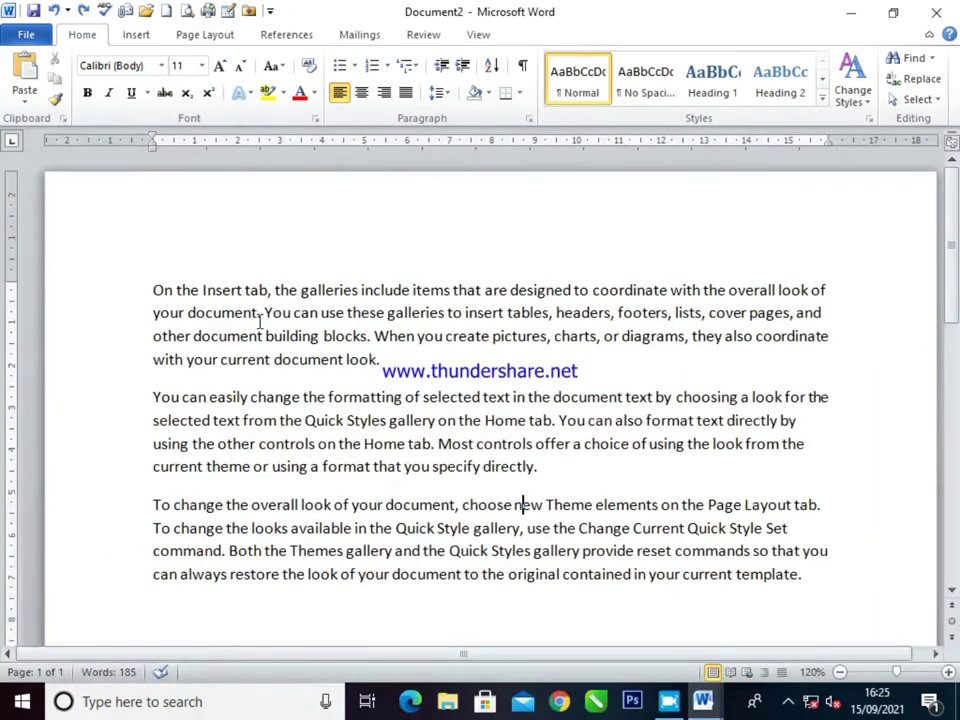
click(258, 314)
text(s)
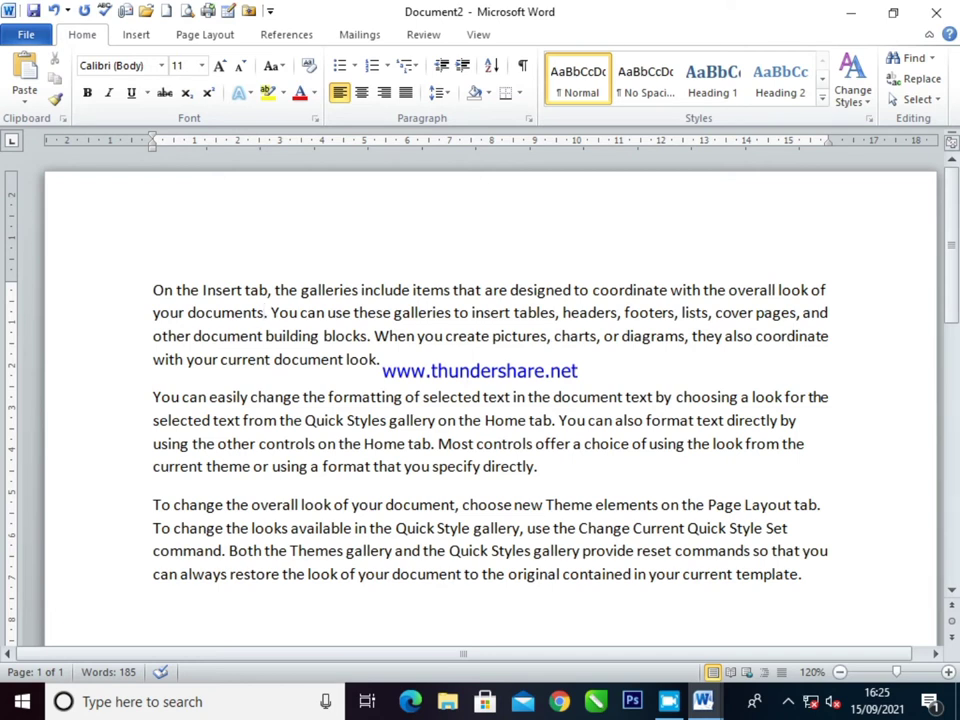
Add ' (document)' after 'documents' and strike through the word 'documents'.
text(()
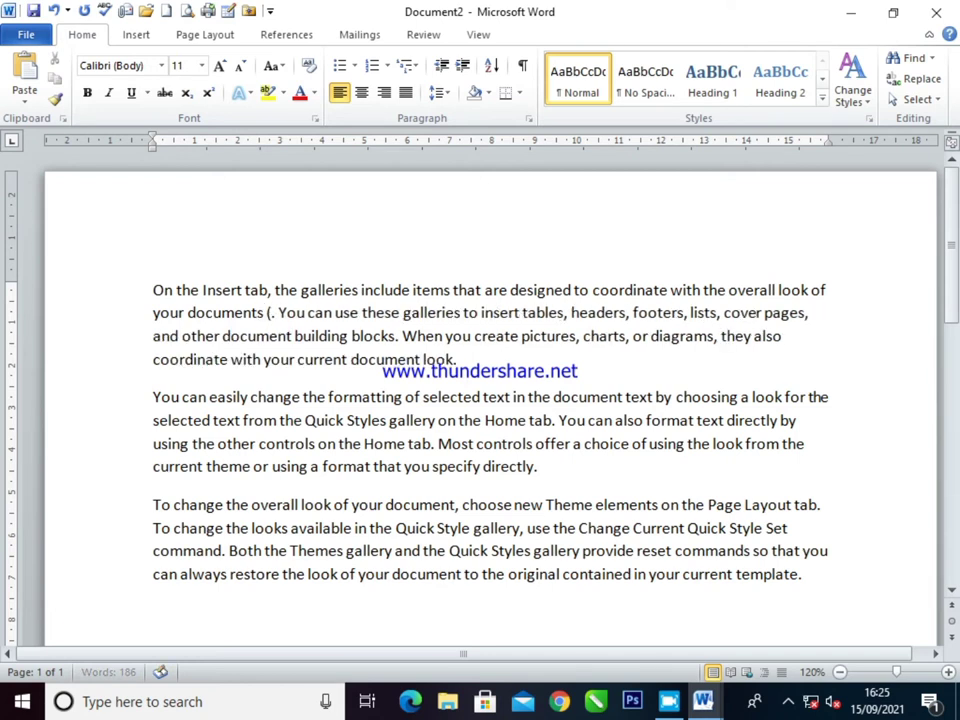
text(document)
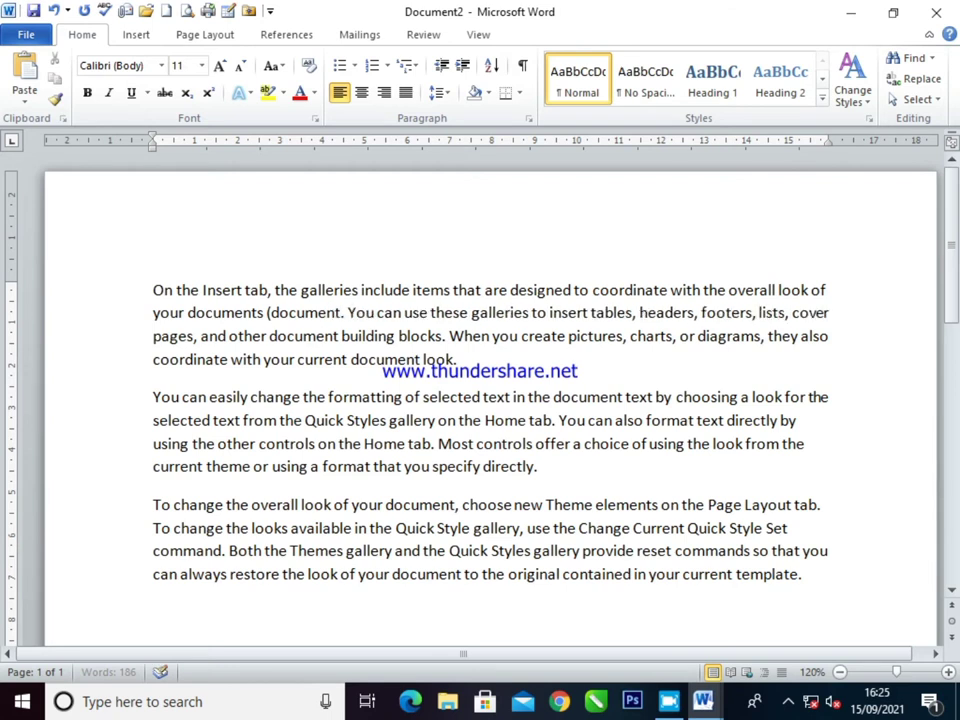
text())
key(Left)
key(ctrl+Left)
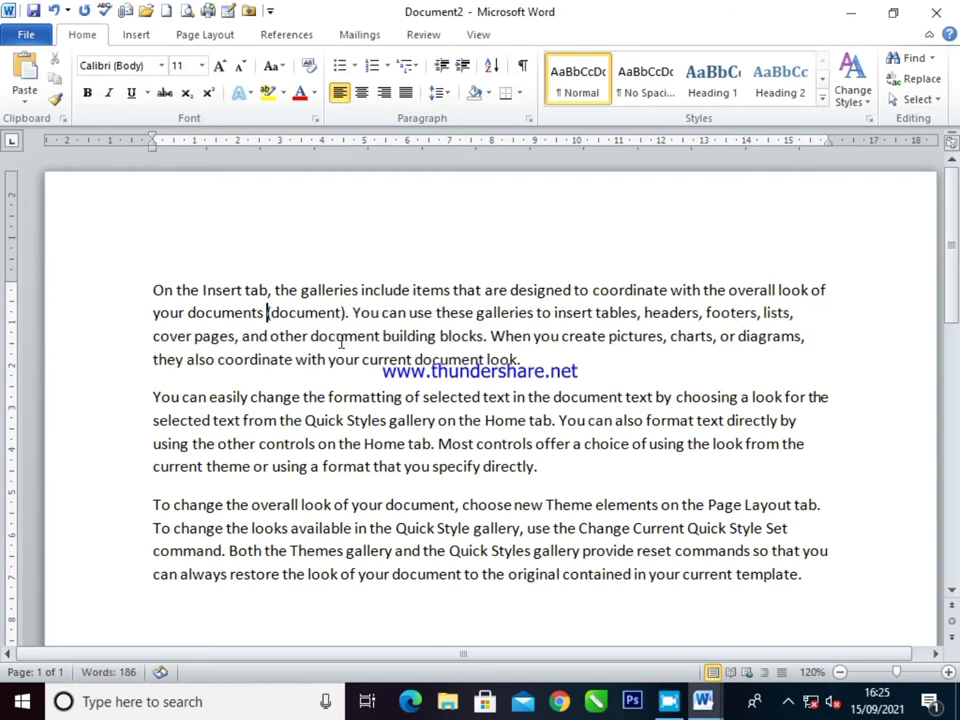
key(ctrl+Left)
key(ctrl+shift+Right)
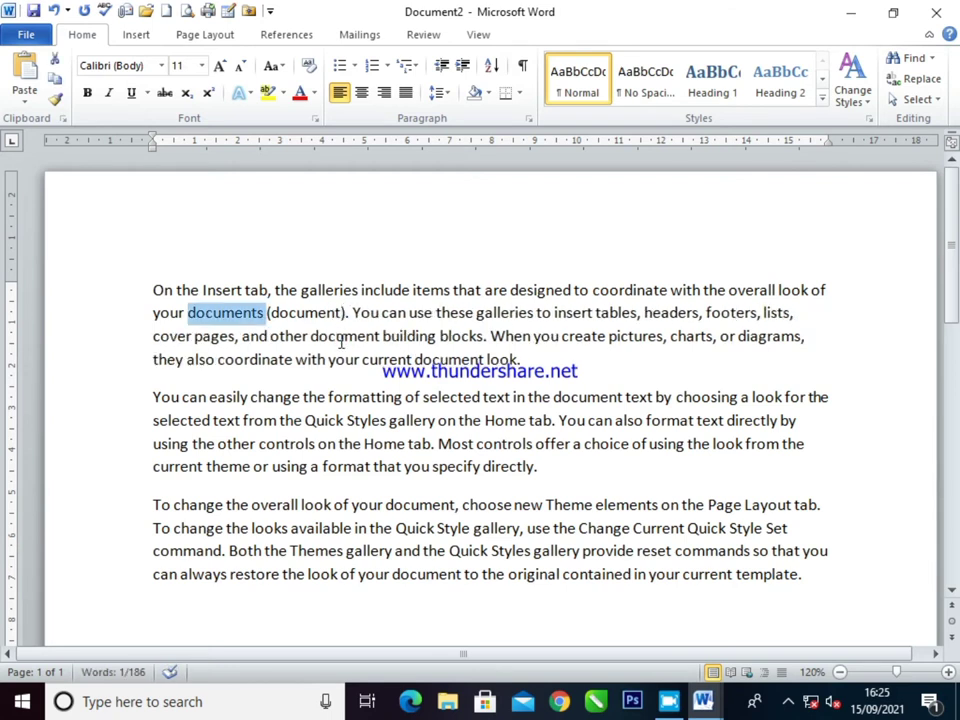
click(163, 92)
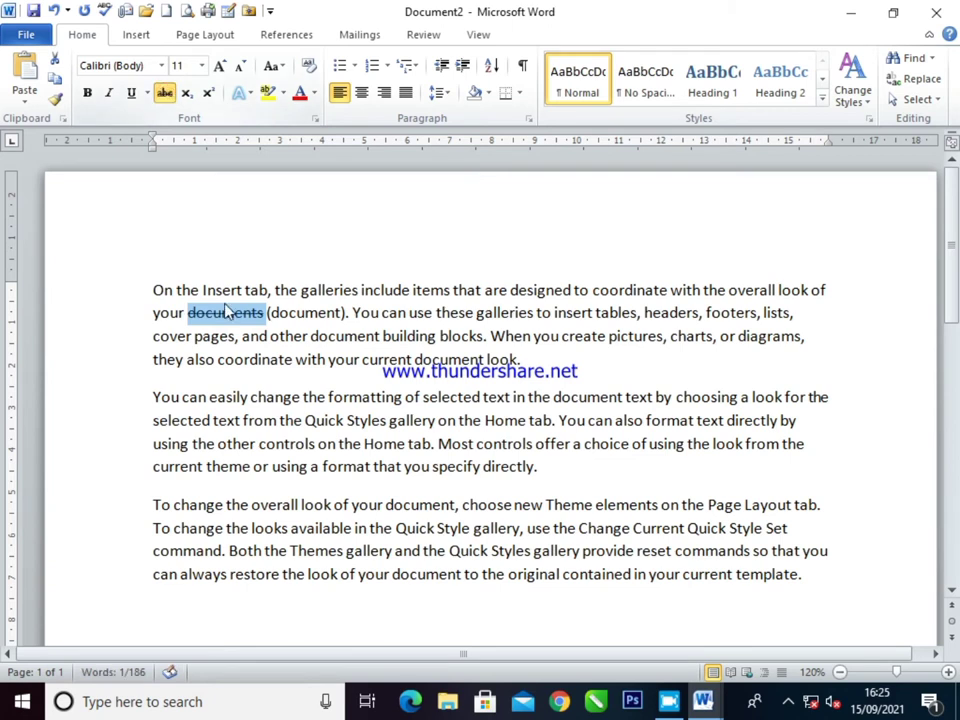
click(288, 342)
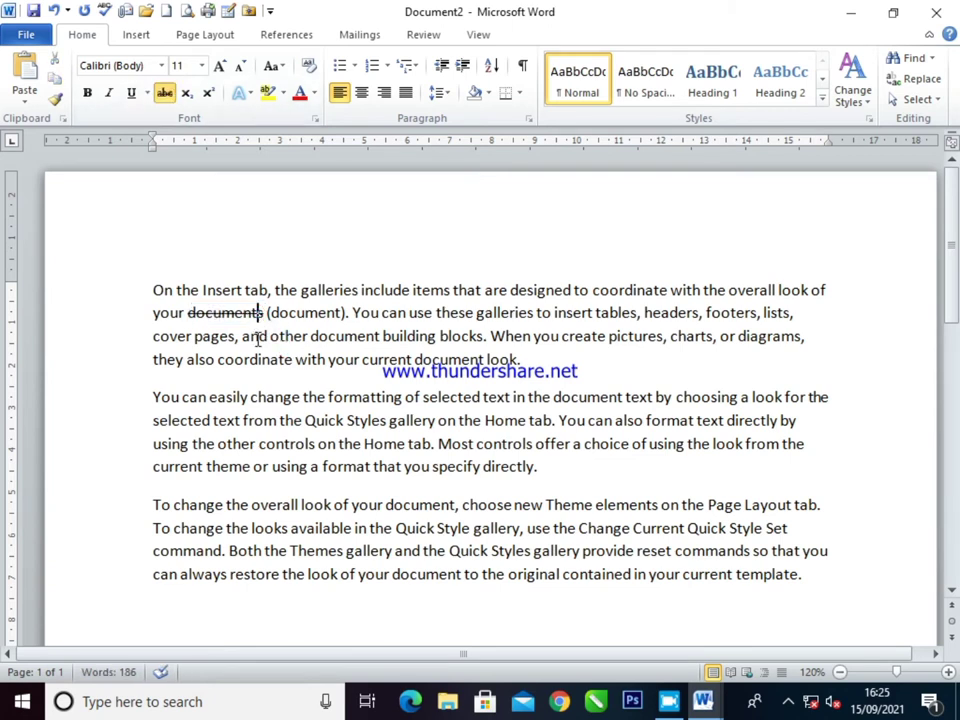
Reselect 'documents', then select all the text in the document.
click(258, 312)
click(300, 313)
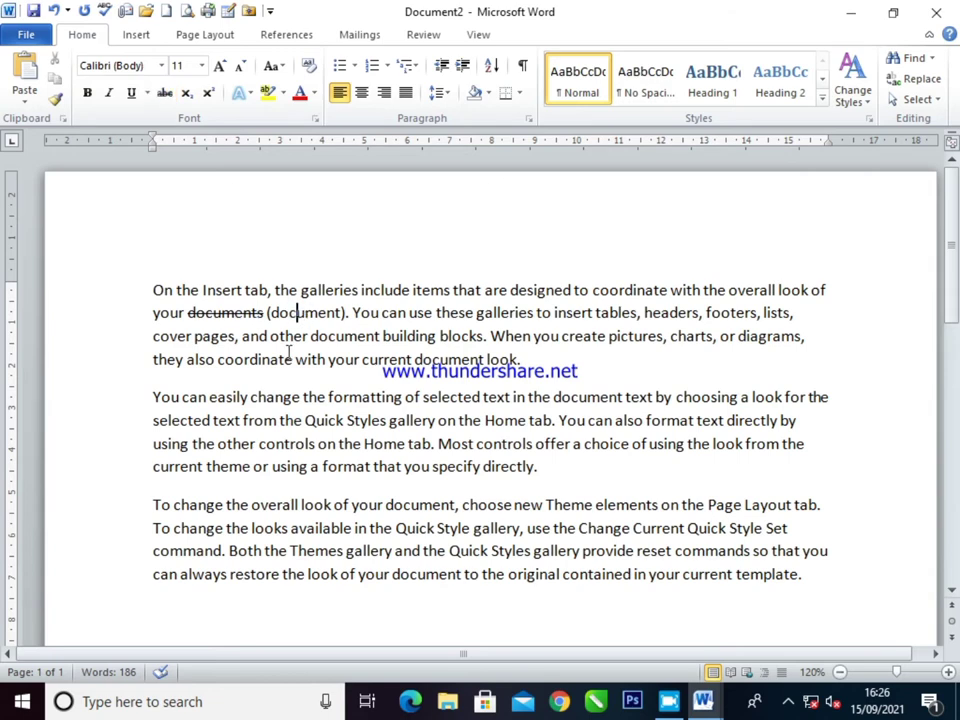
click(258, 312)
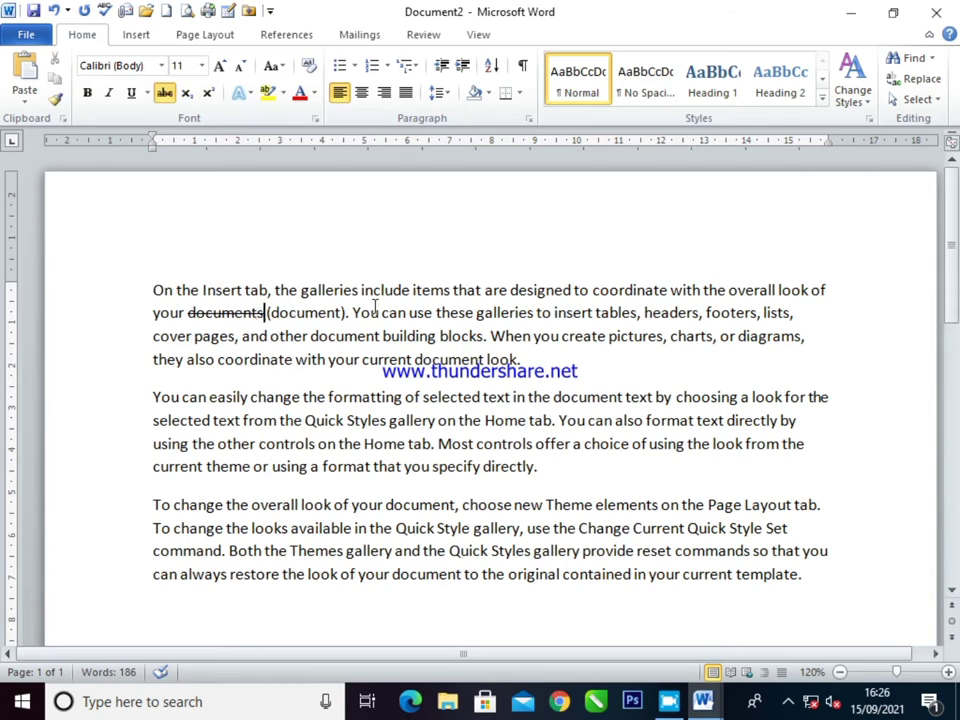
key(ctrl+shift+Left)
key(ctrl+a)
Delete all text, then type H20 and, on the next line, A2 + b2 = c2.
key(Delete)
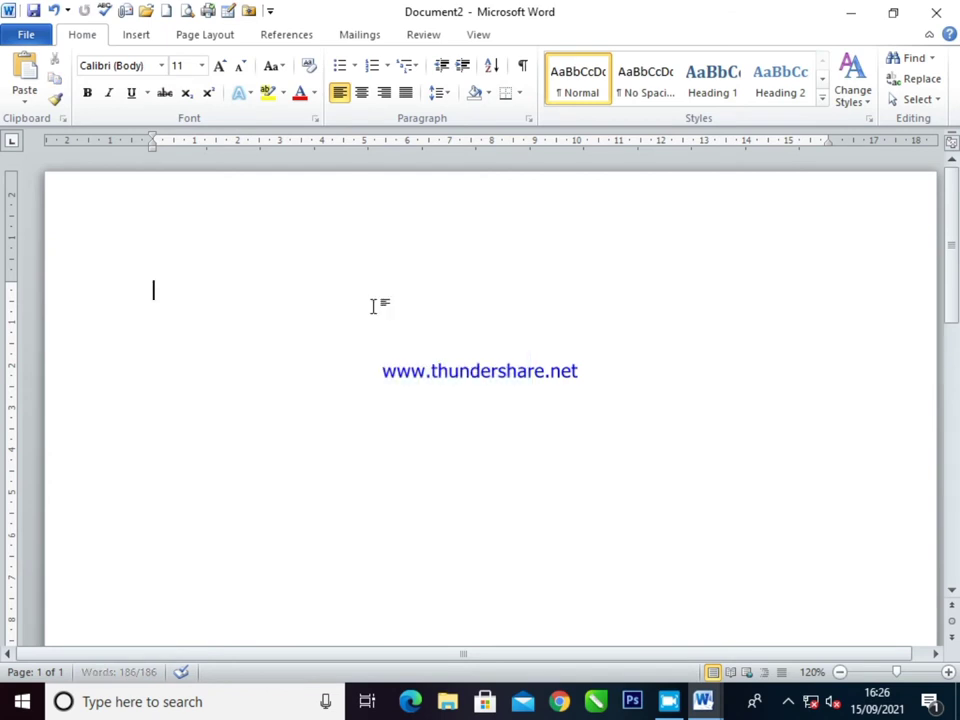
click(372, 305)
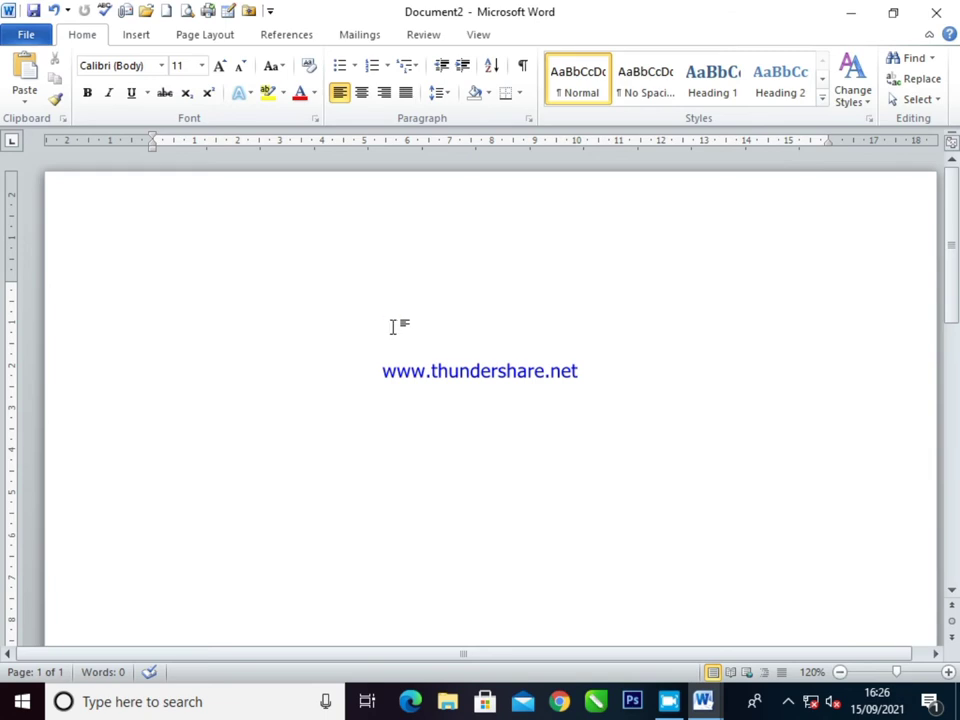
text(H20)
key(Return)
text(A2 =)
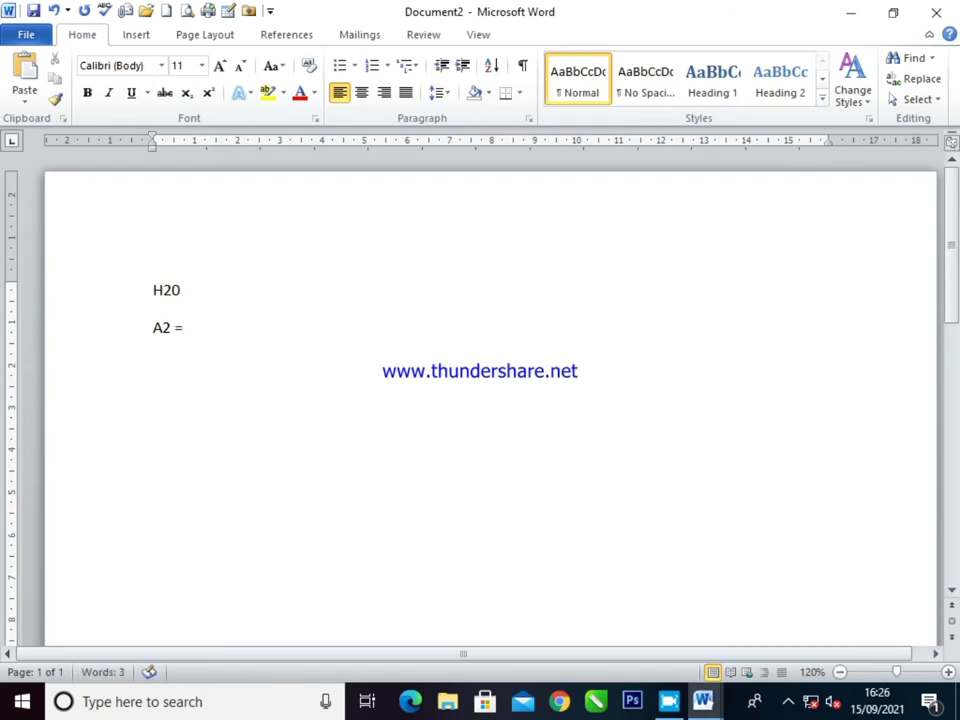
key(BackSpace)
text(+ b)
text(2 )
text(= c2)
Make the 2 in H20 subscript.
click(172, 288)
key(shift+Left)
drag(172, 289, 161, 290)
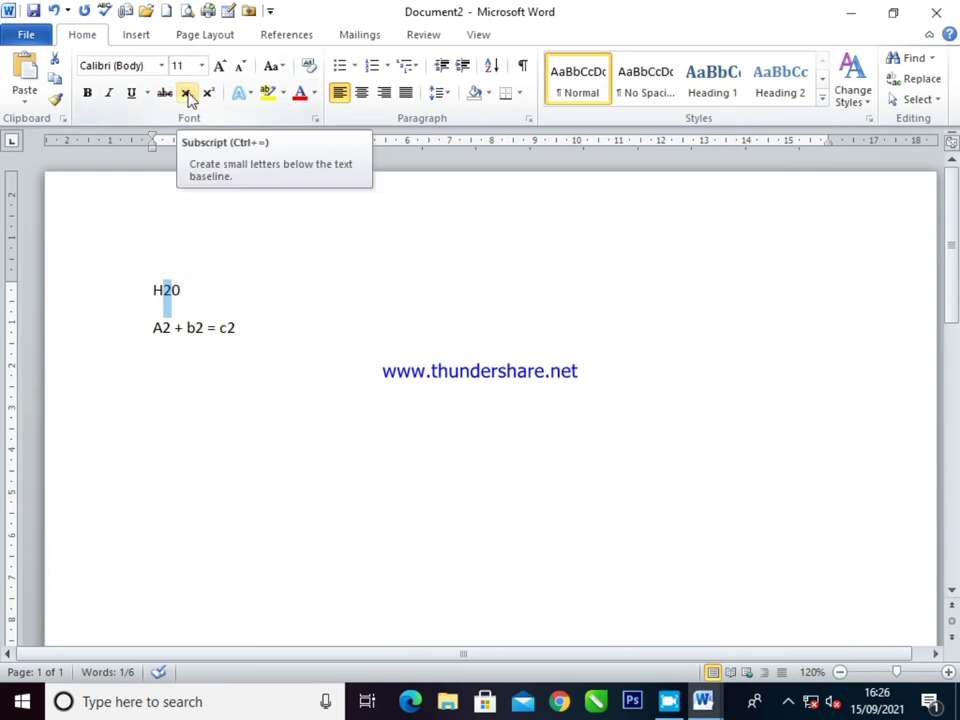
click(186, 93)
click(176, 298)
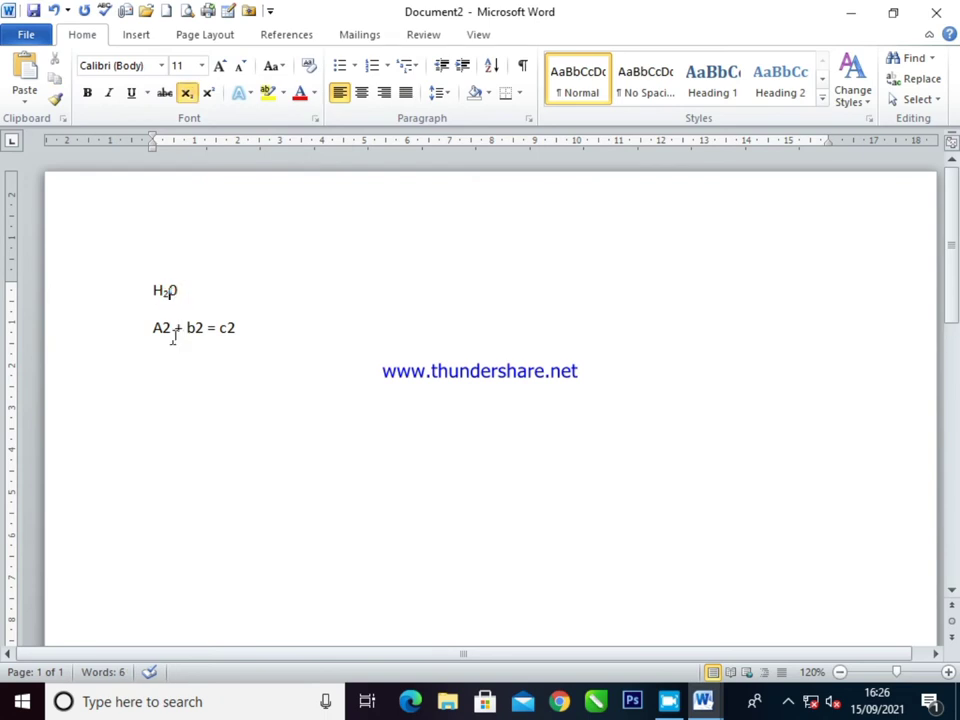
Superscript the 2 after c in the equation.
scroll(177, 341, up, 1)
scroll(177, 341, up, 1)
scroll(107, 388, up, 2)
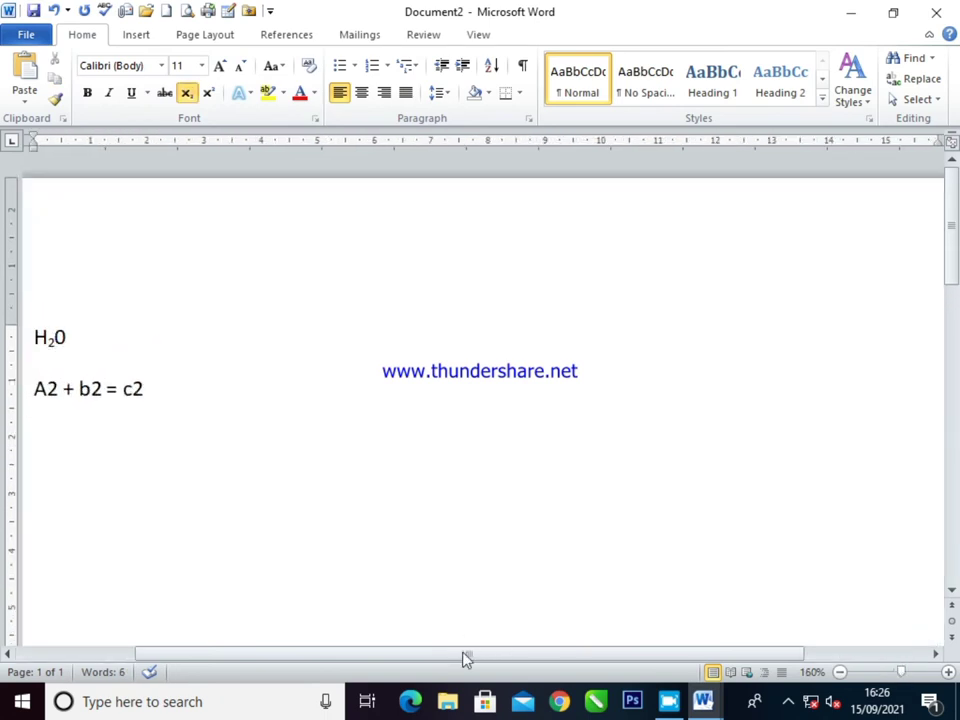
scroll(195, 370, up, 1)
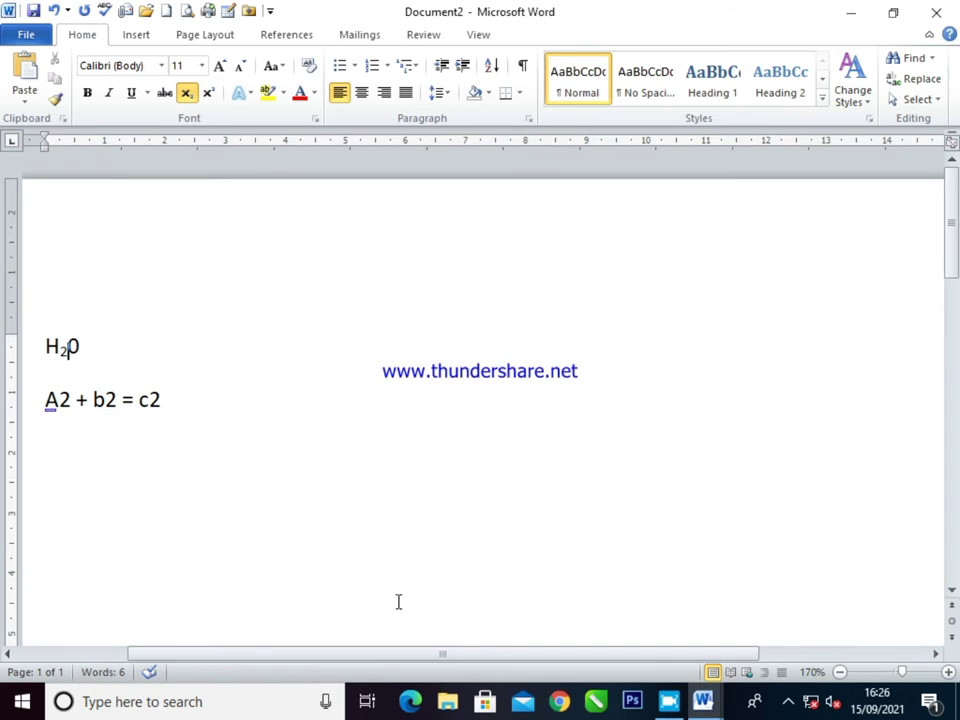
drag(417, 656, 300, 656)
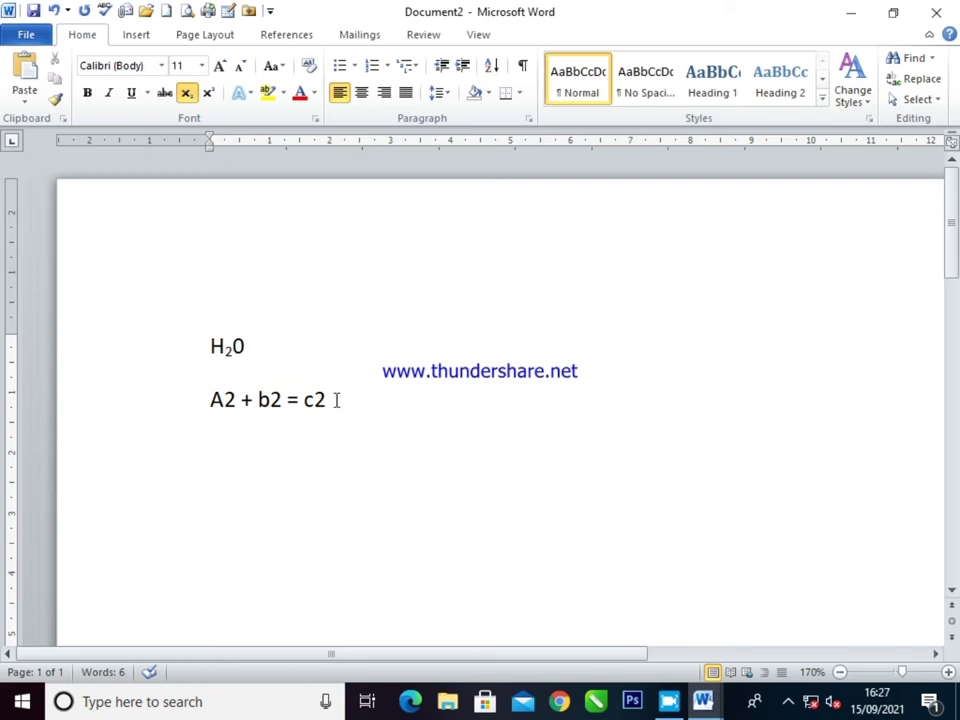
drag(328, 400, 319, 408)
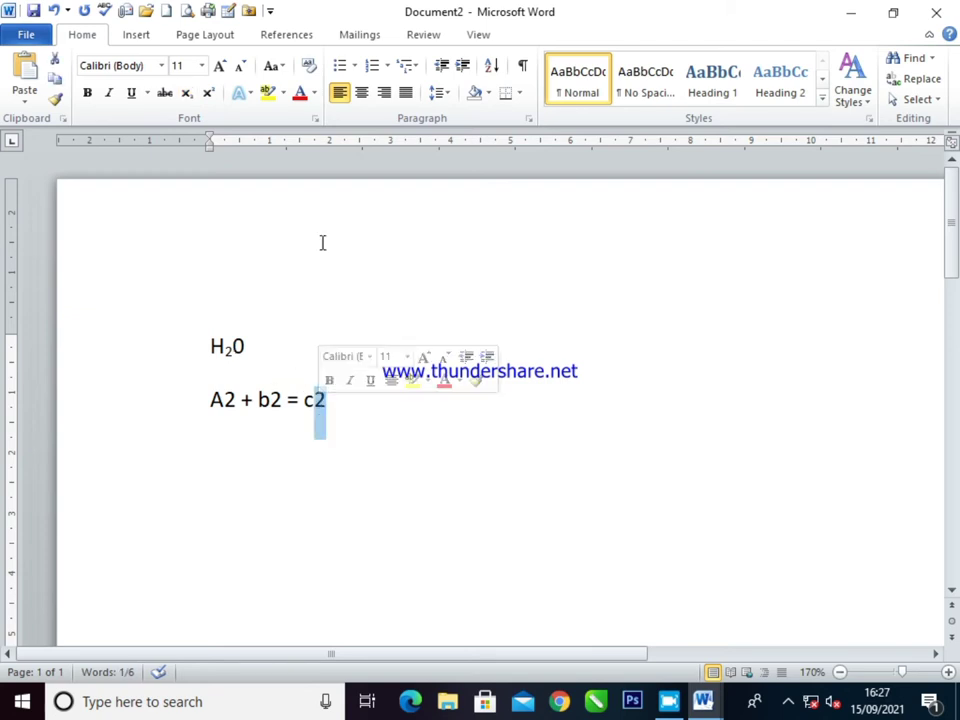
click(208, 97)
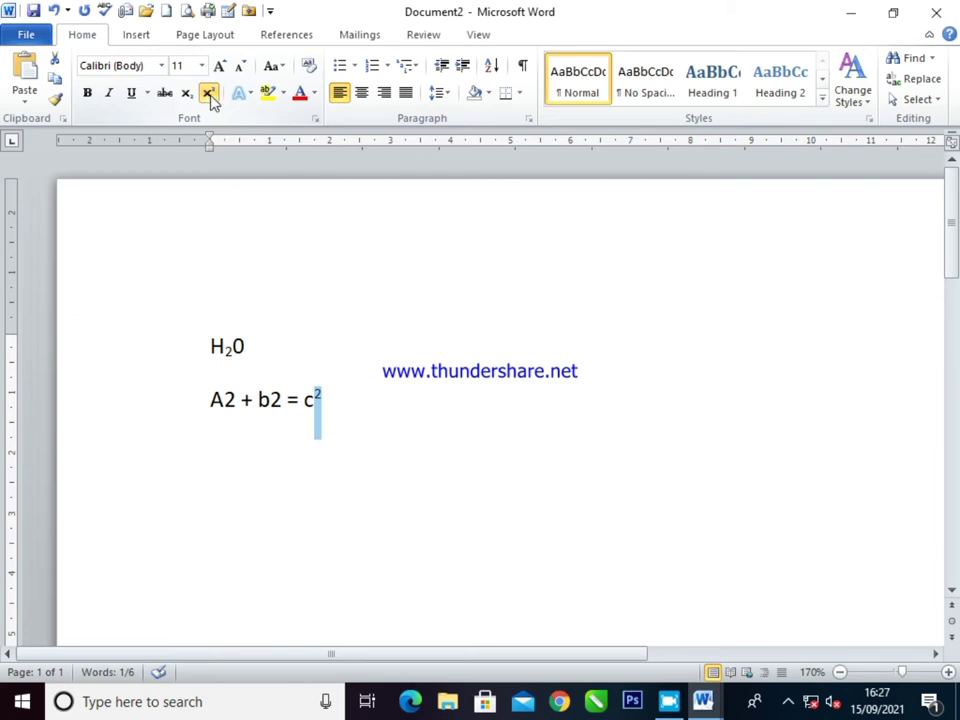
click(348, 417)
Superscript the 2s in b2 and A2.
double_click(276, 398)
click(276, 398)
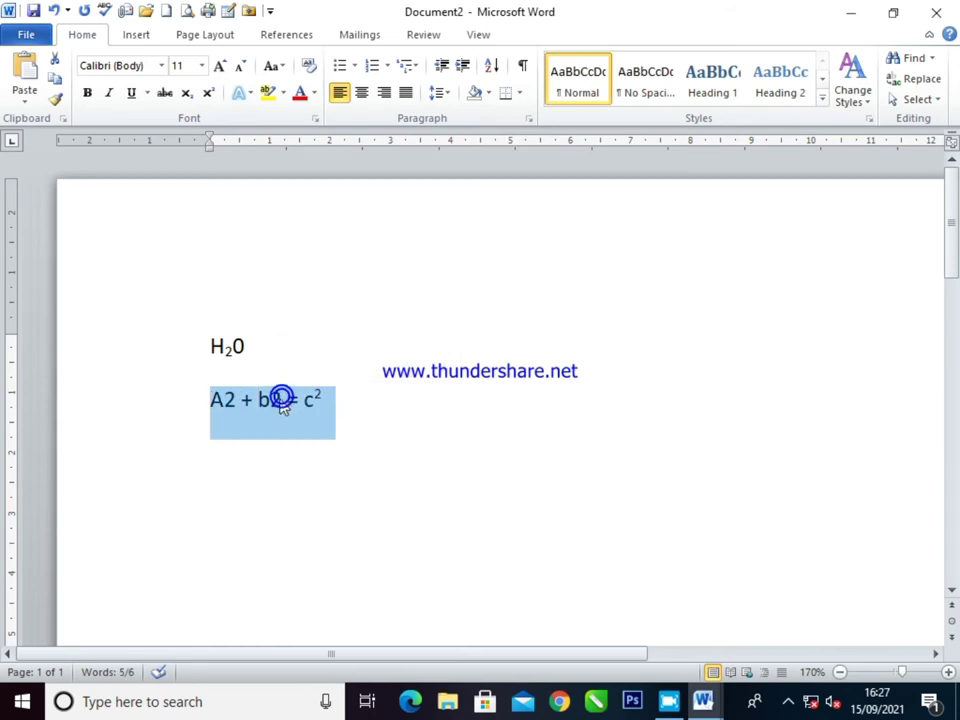
click(276, 398)
double_click(276, 398)
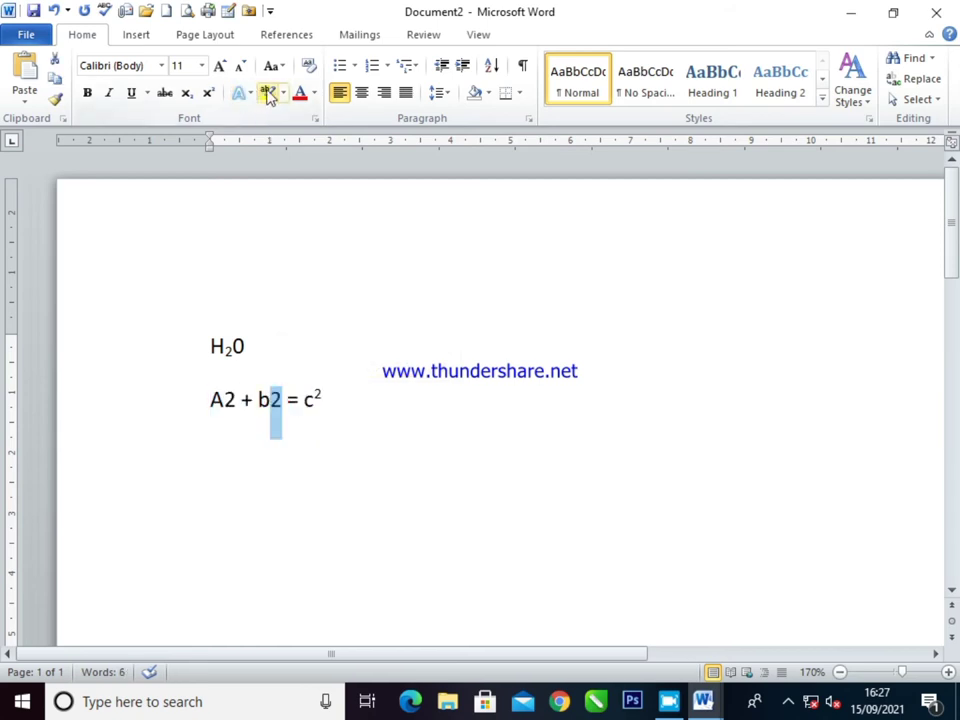
click(208, 92)
double_click(232, 399)
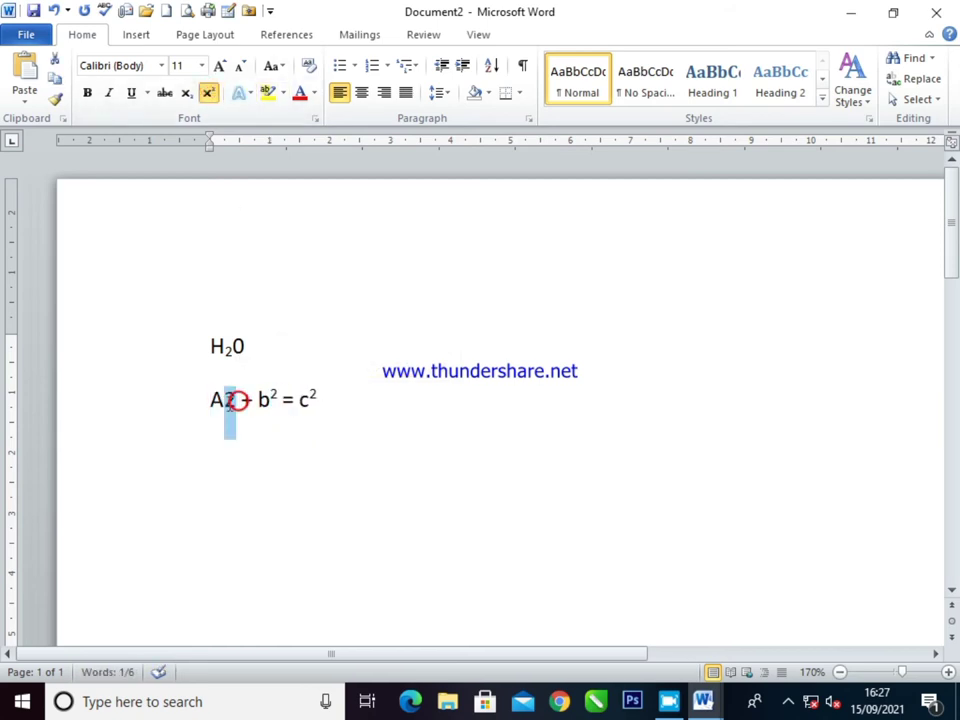
click(215, 96)
click(418, 414)
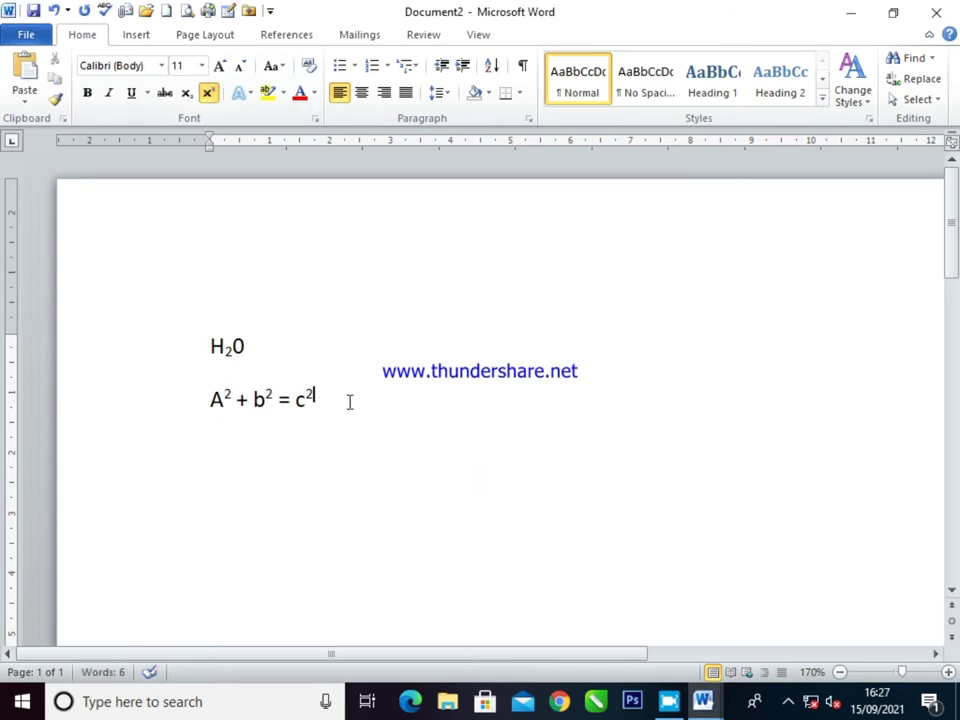
Replace both formatted lines with plain H2O and A2+b2=c2 on the next line.
drag(347, 399, 125, 227)
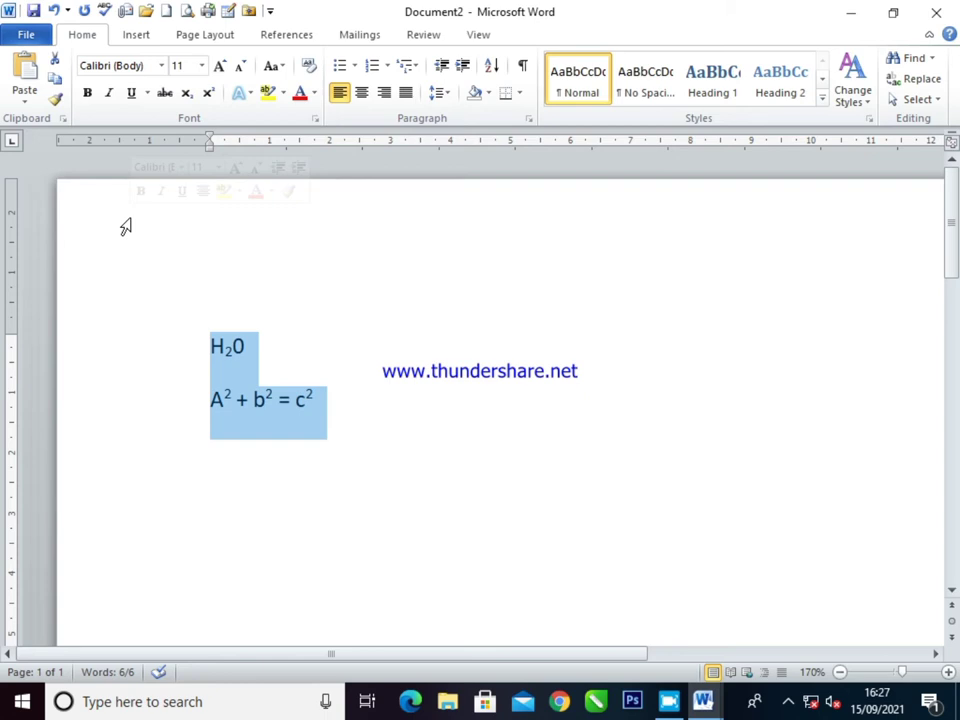
text(H2O)
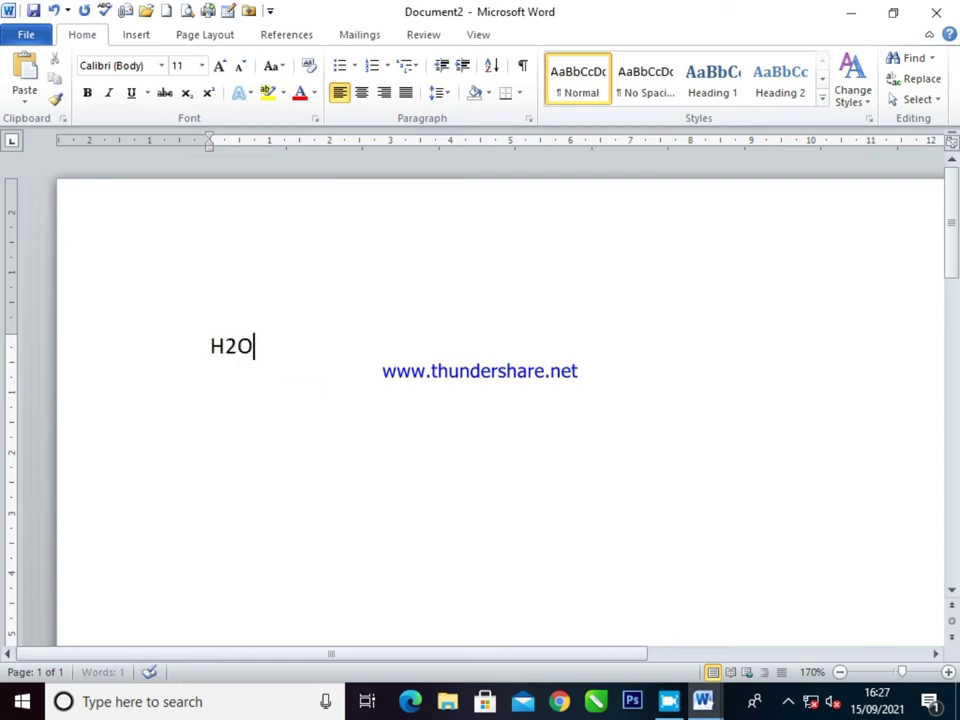
key(Return)
text(a)
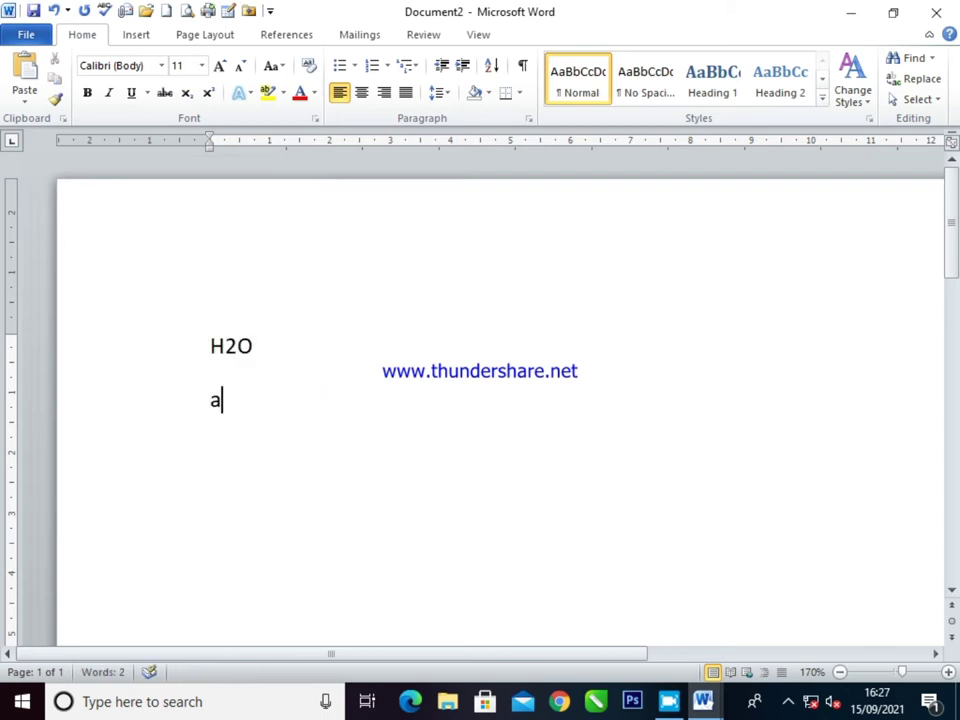
key(BackSpace)
text(A2+b)
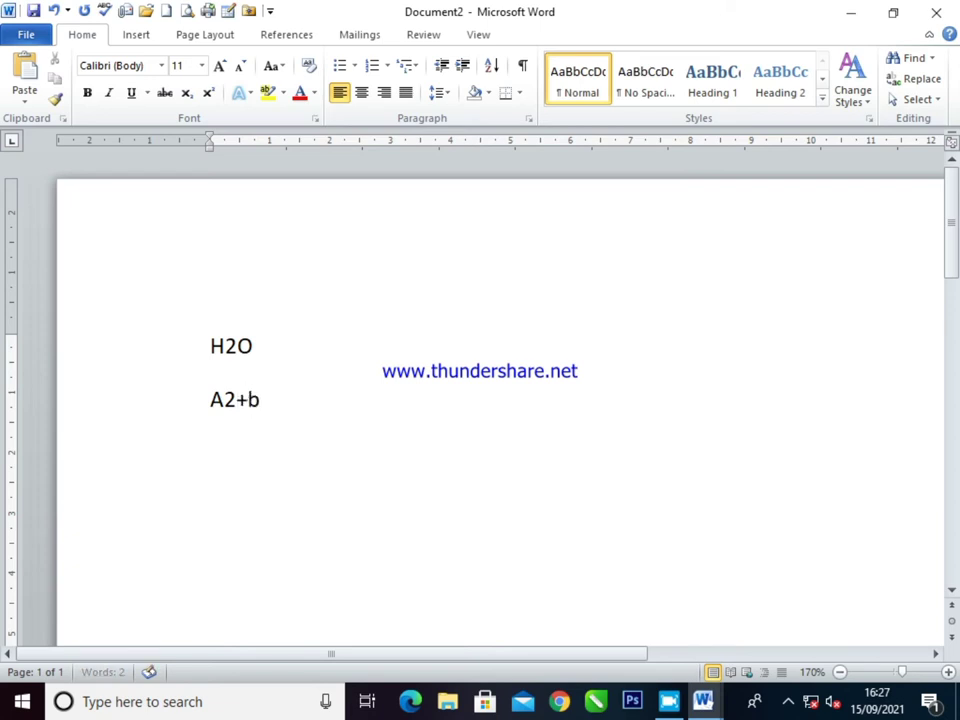
text(2=)
text(c2)
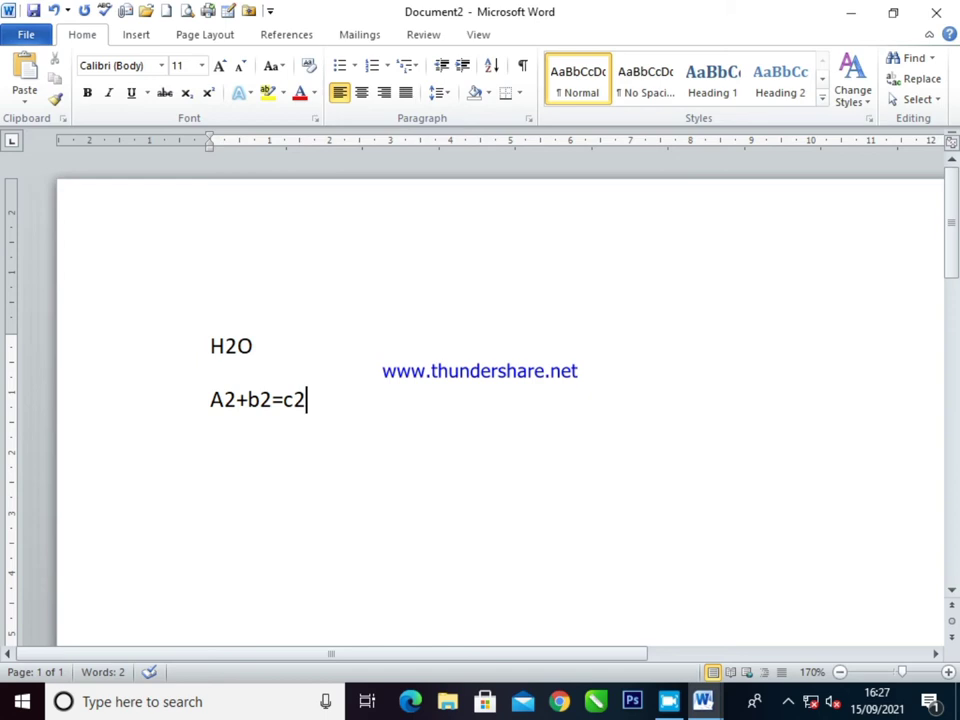
Subscript the 2 in H2O using Ctrl+=.
key(Left)
key(Left)
key(Up)
key(Left)
key(shift+Left)
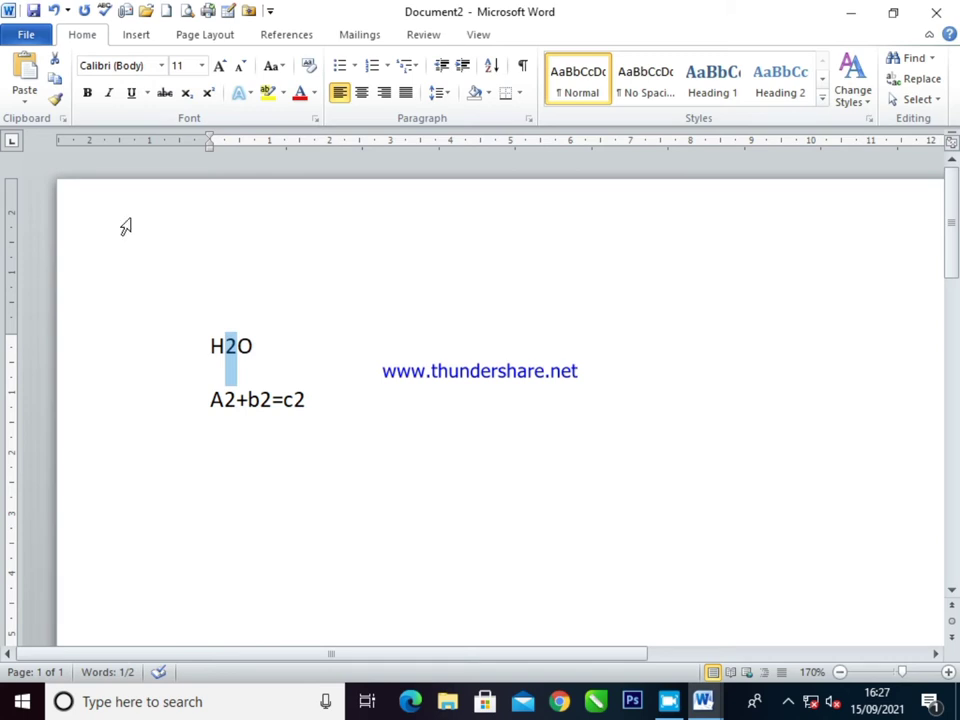
key(ctrl+equal)
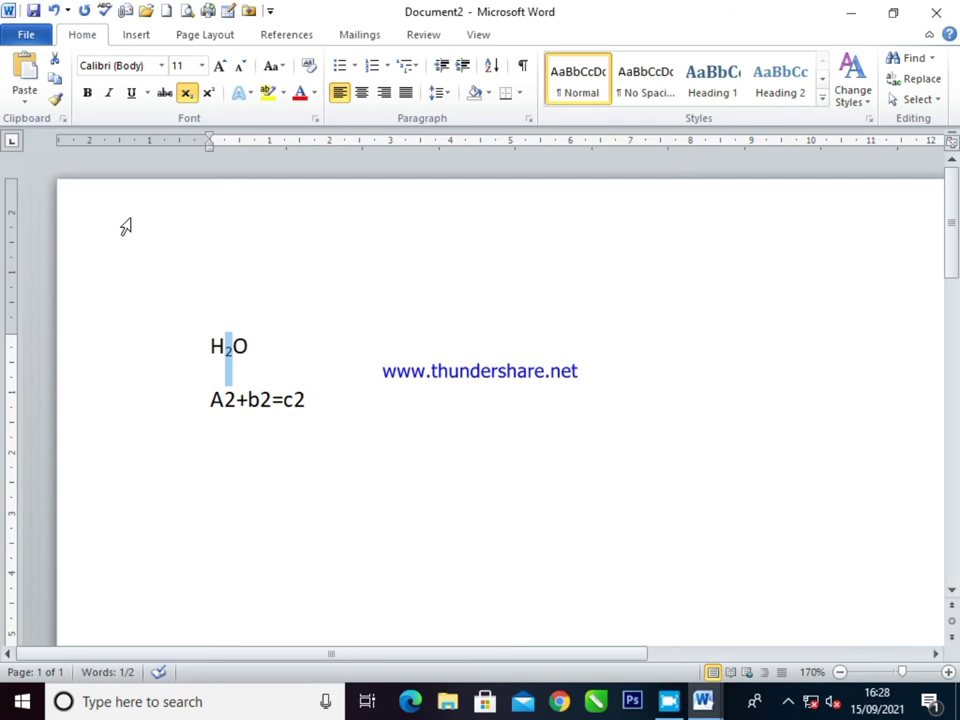
key(Right)
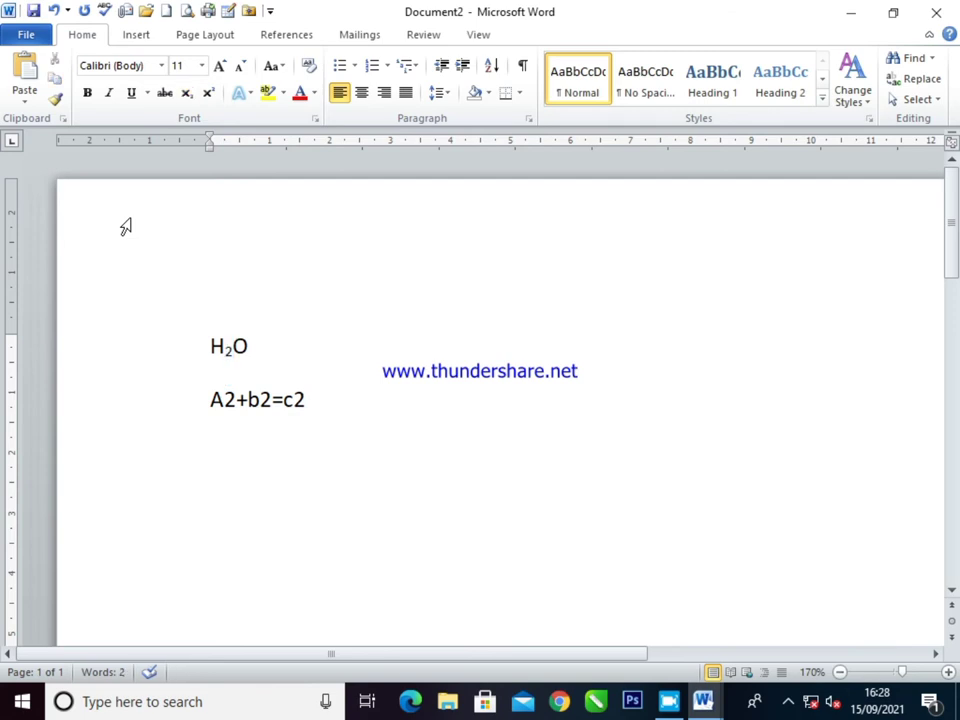
Superscript the 2s after A, b and c using Ctrl+Shift+=.
key(Down)
key(shift+Left)
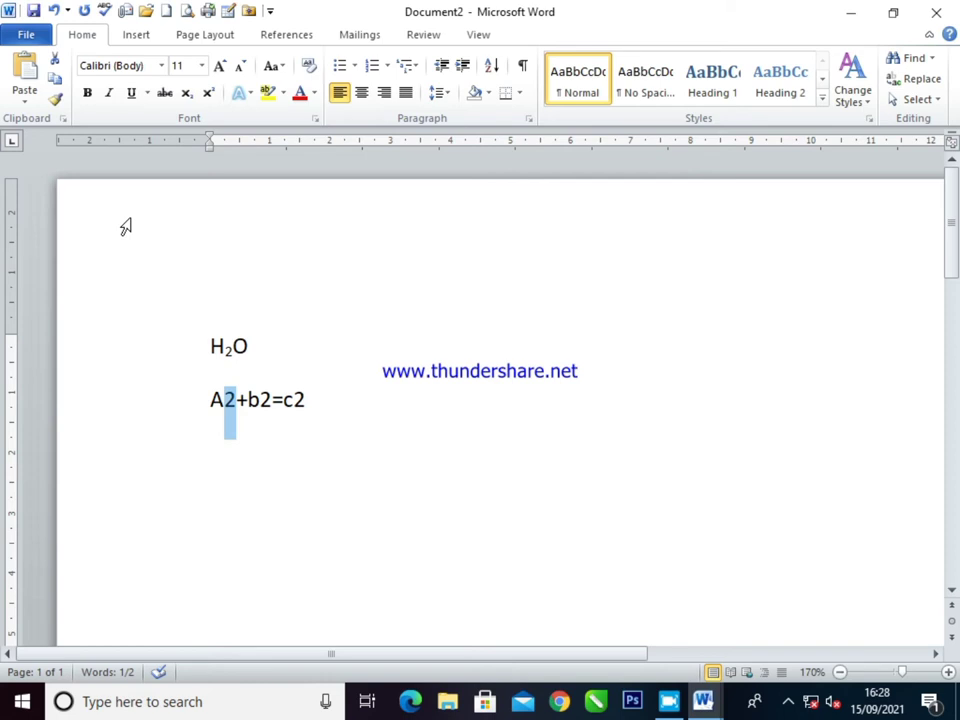
key(ctrl+shift+plus)
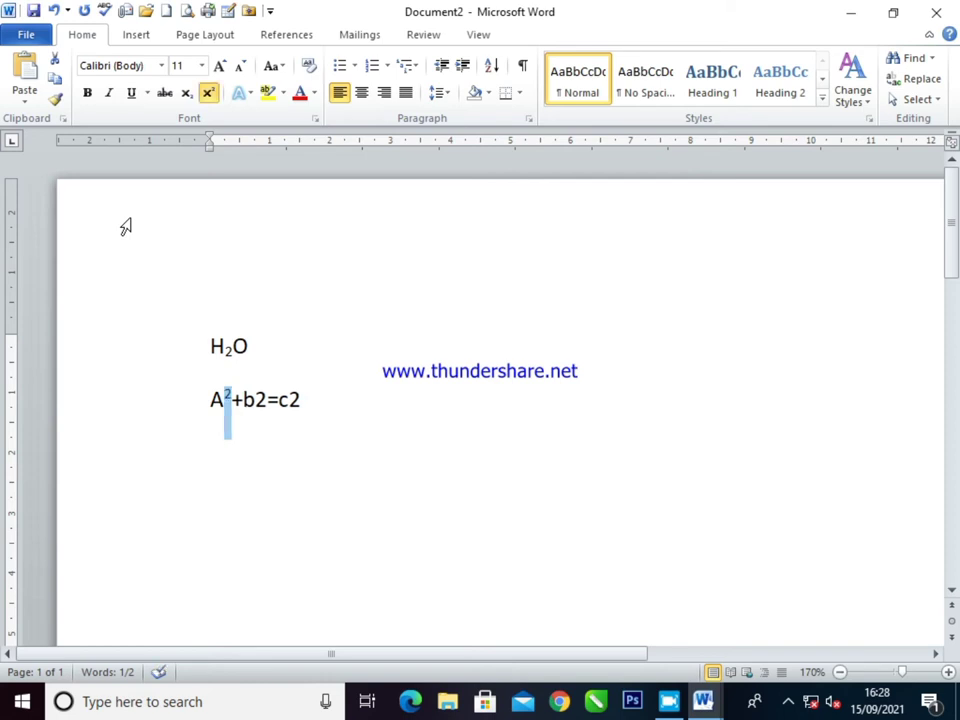
key(Right)
key(Right)
key(Right)
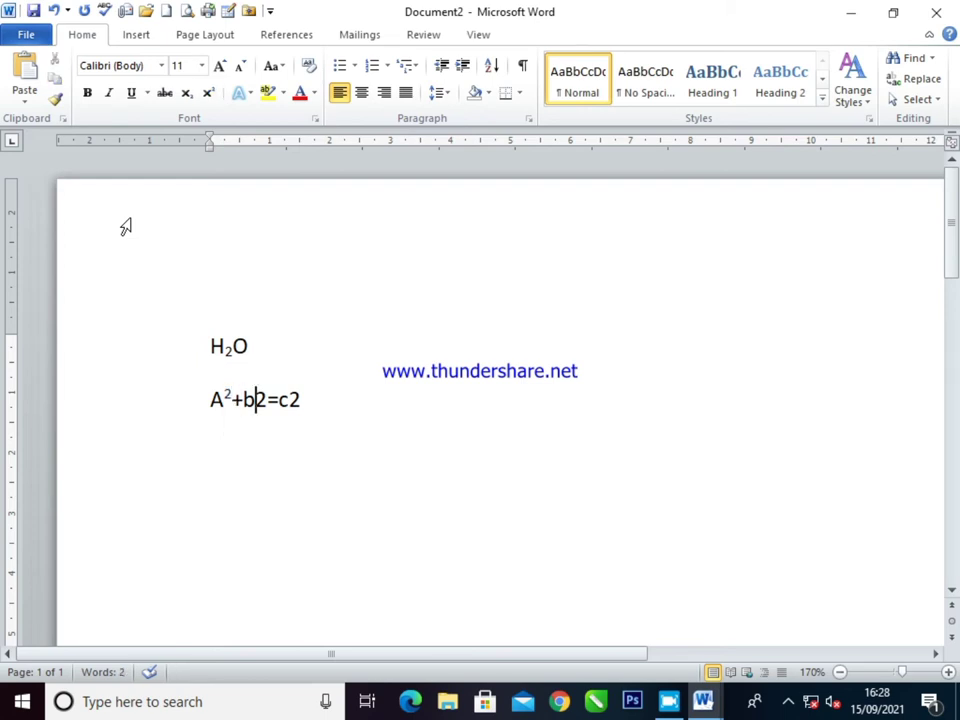
key(shift+Right)
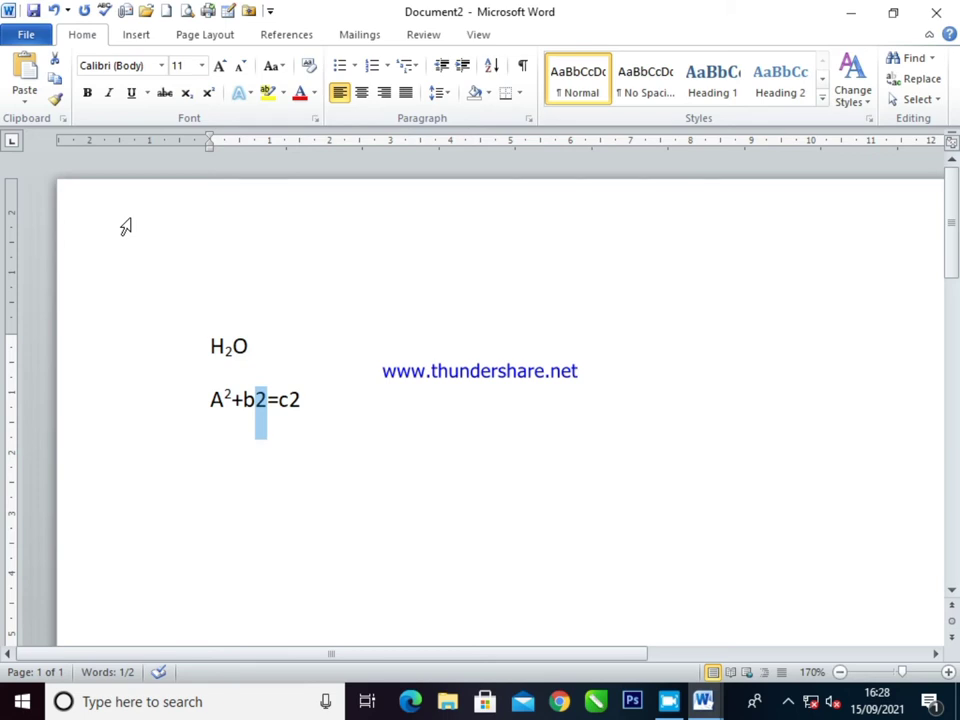
key(ctrl+shift+equal)
key(Right)
key(Right)
key(shift+Right)
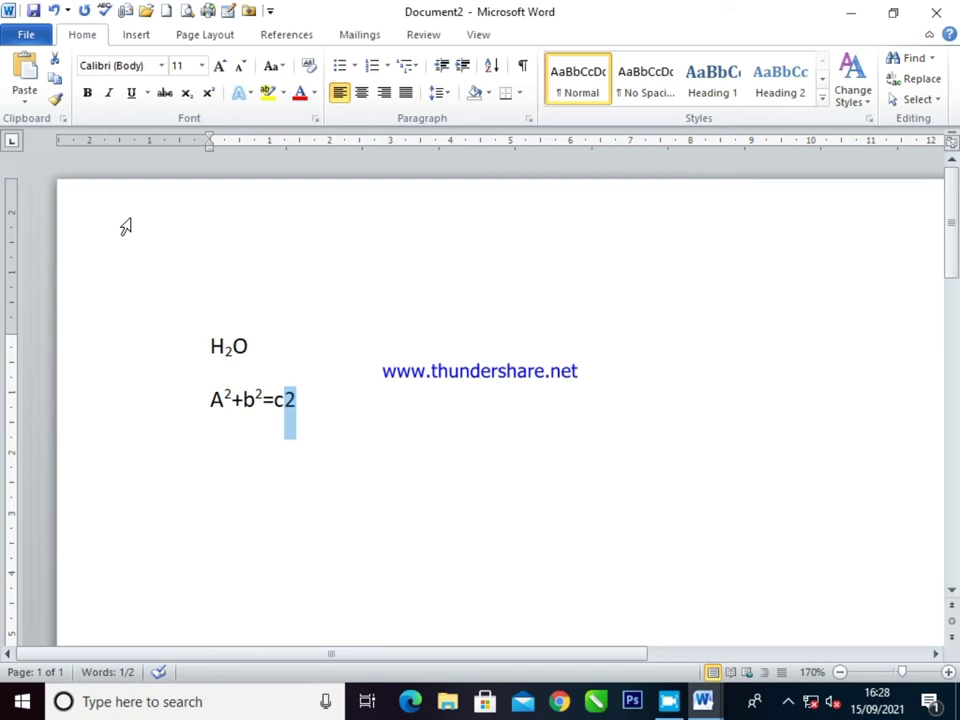
key(ctrl+shift+plus)
key(Right)
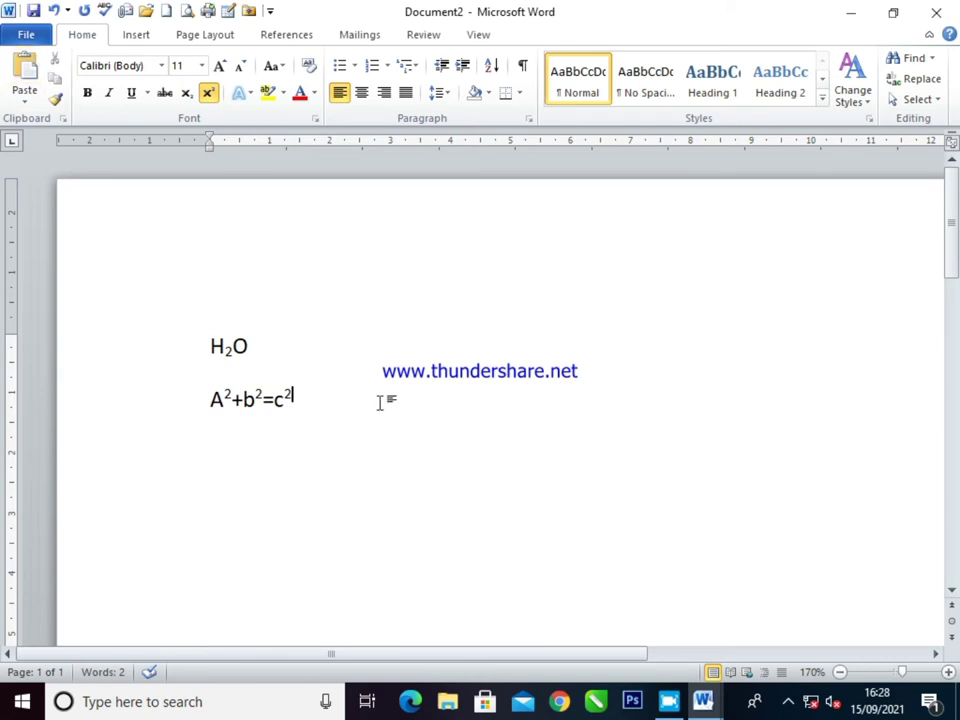
Delete both equation lines and insert sample paragraphs with =rand().
drag(381, 402, 32, 270)
key(Delete)
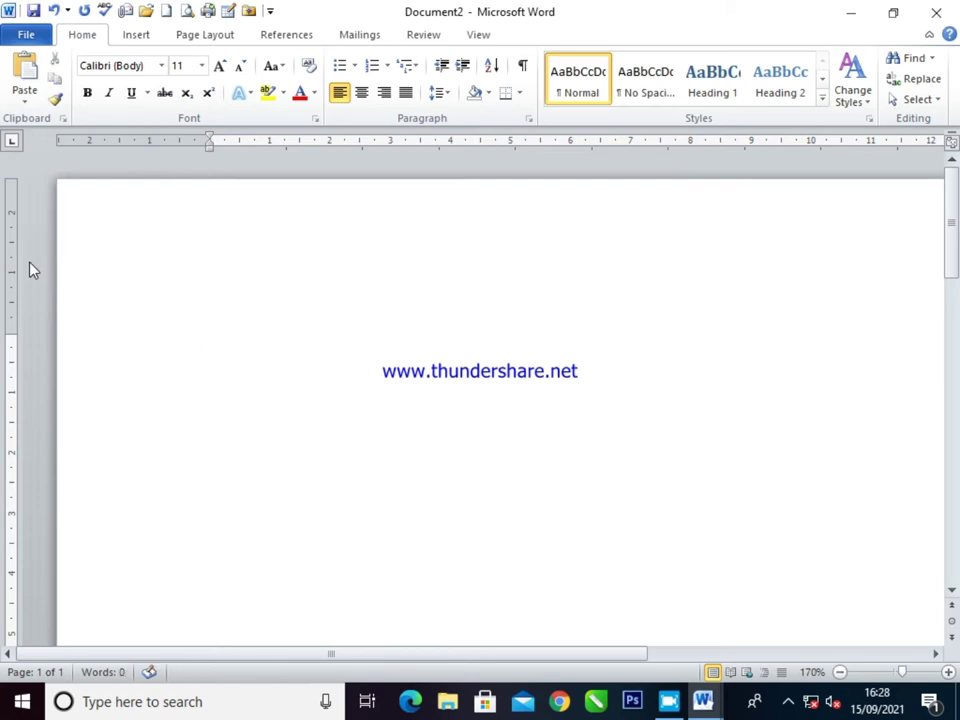
text(=rand)
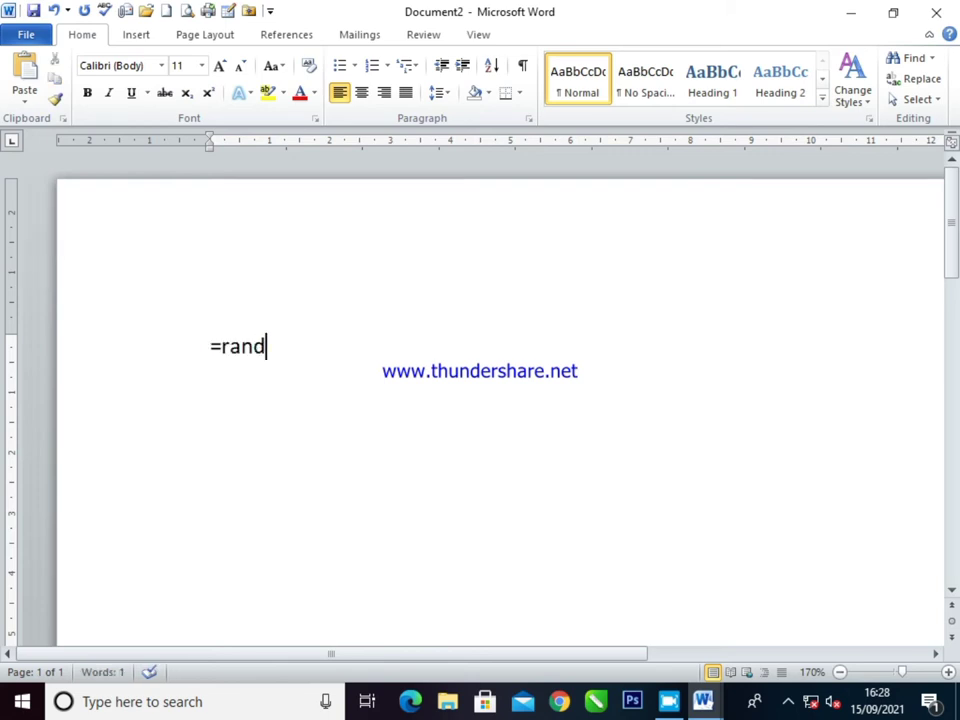
text(())
key(Return)
scroll(315, 411, down, 6)
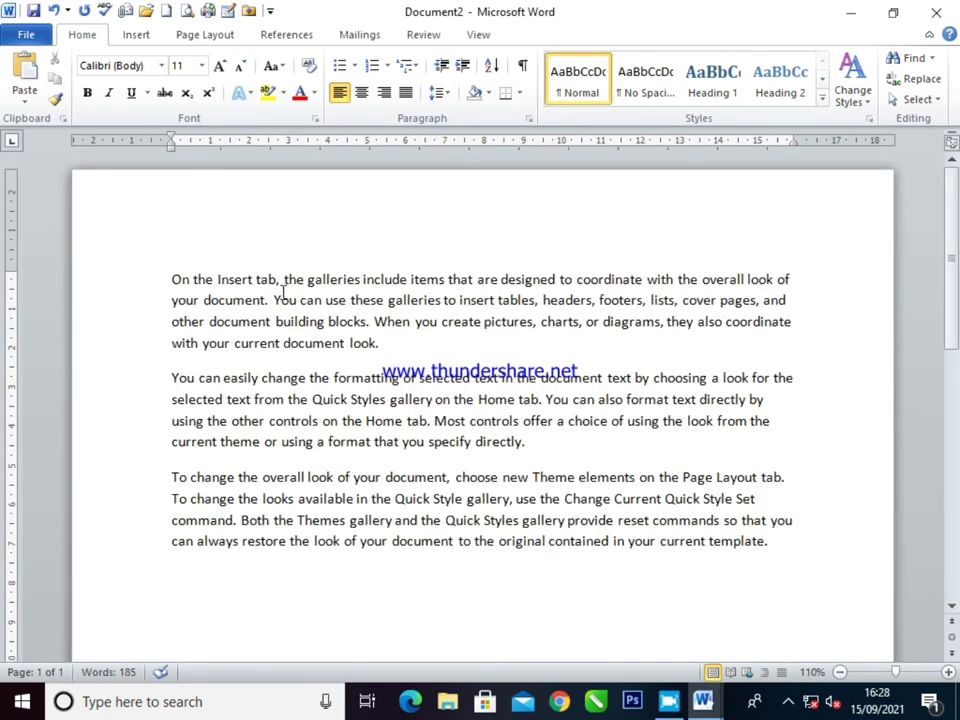
scroll(250, 275, down, 1)
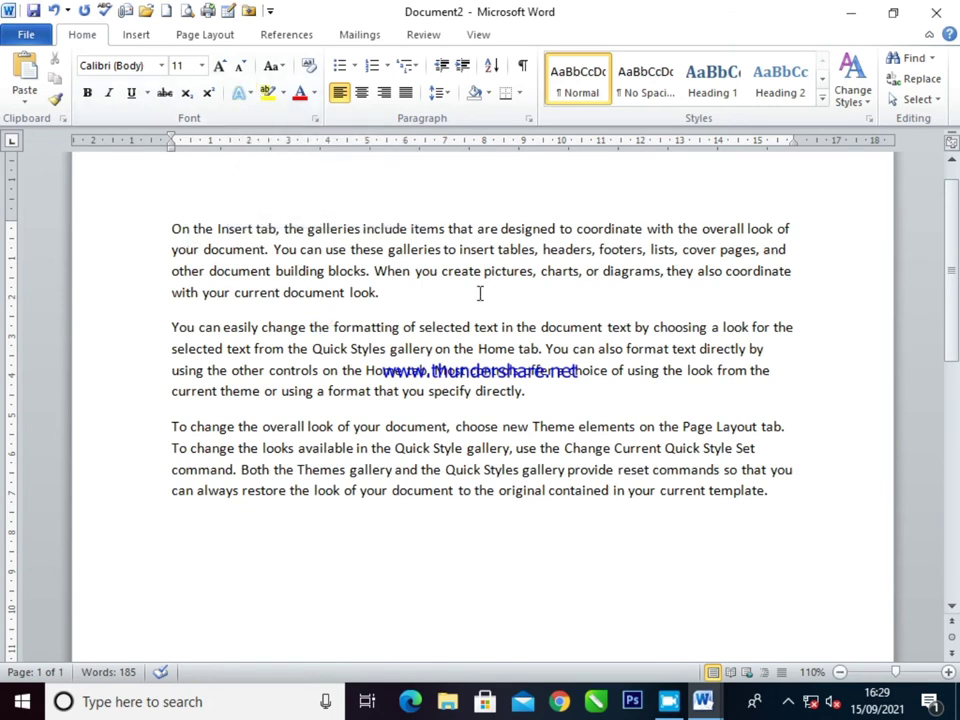
drag(334, 327, 793, 327)
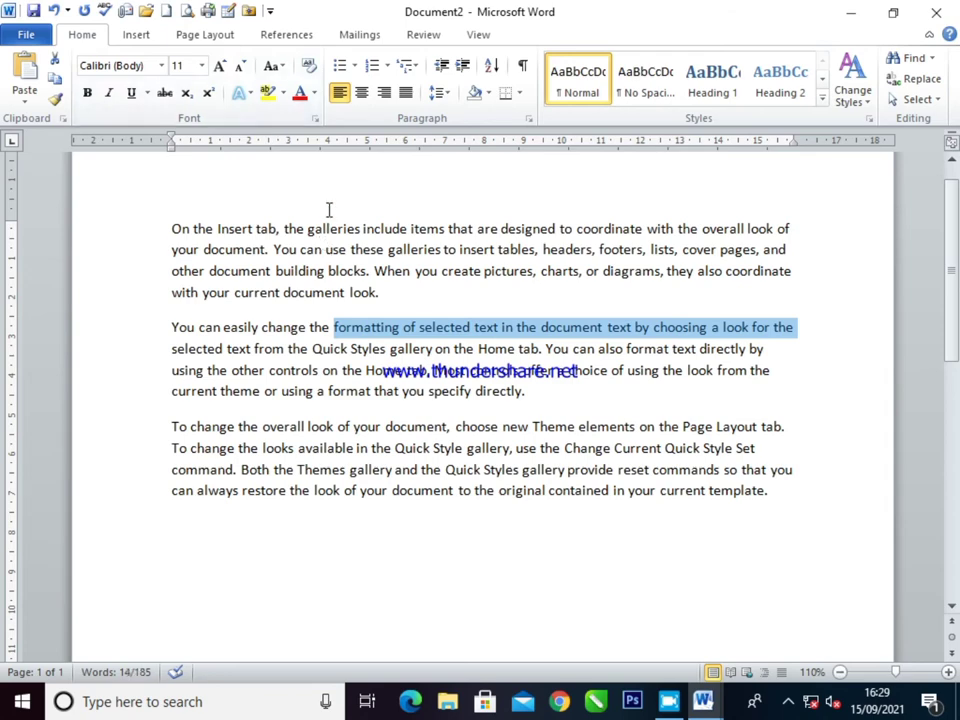
click(252, 94)
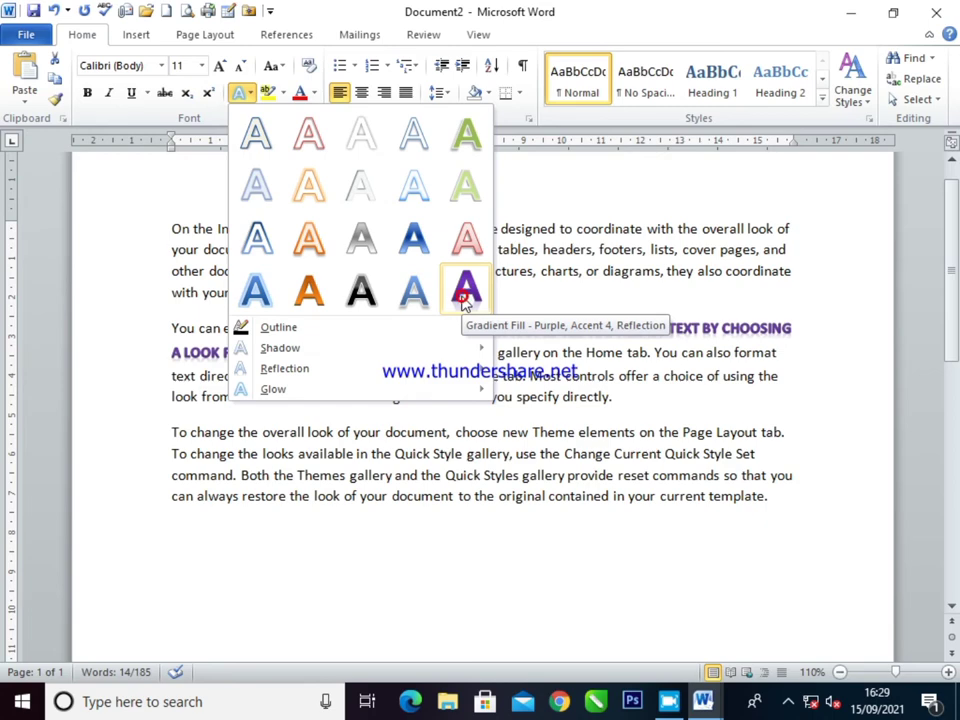
key(Escape)
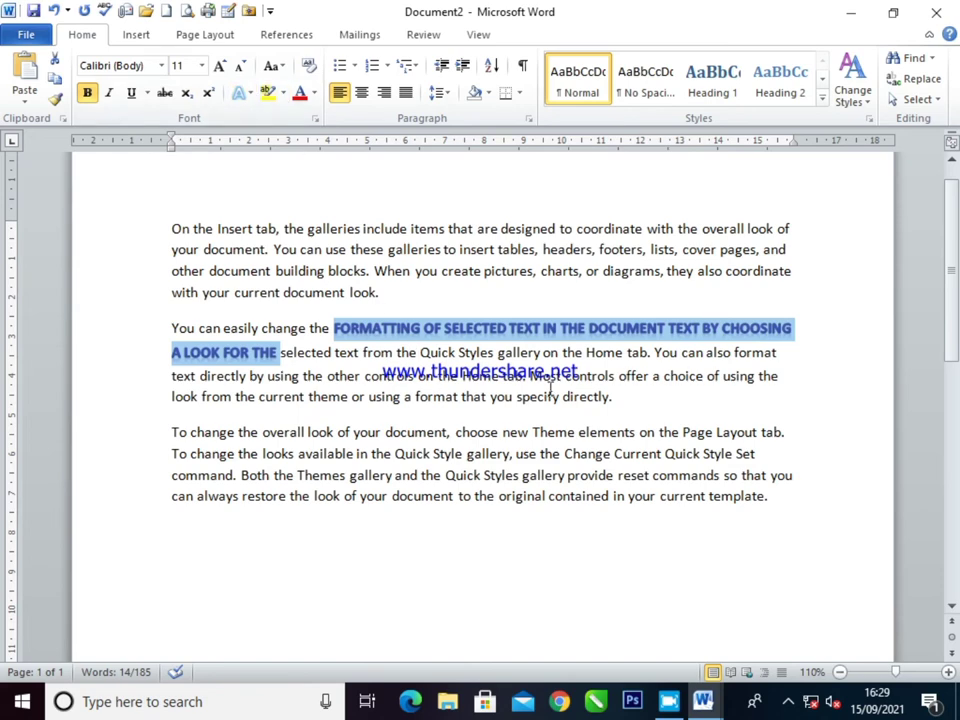
Clear the document and type a person's full name in capitals, accepting AutoComplete.
key(ctrl+a)
key(Delete)
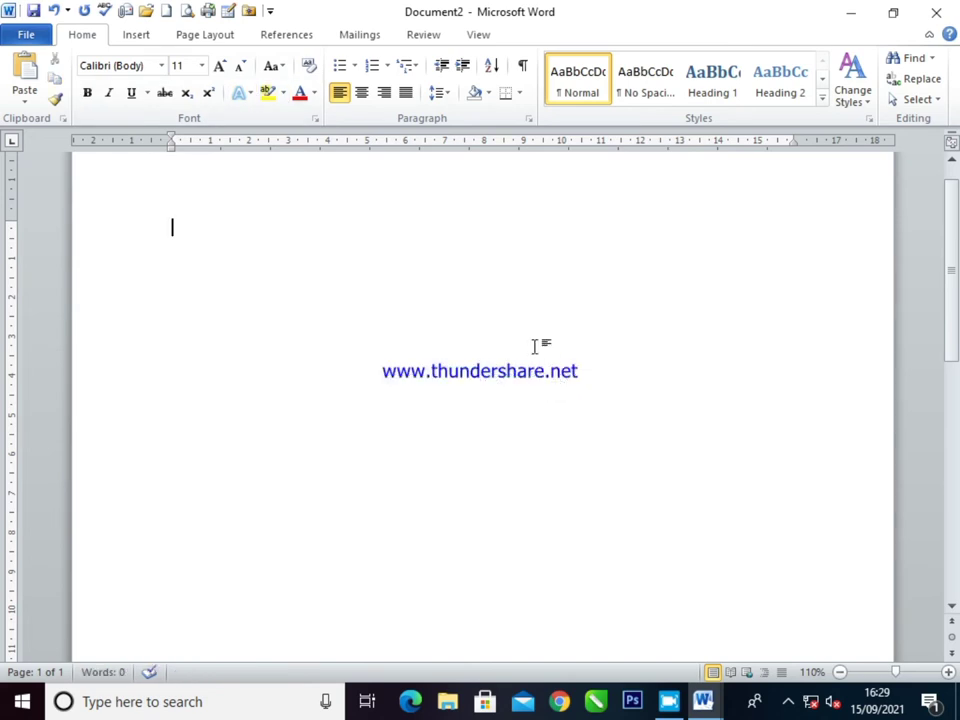
text(AAZANS)
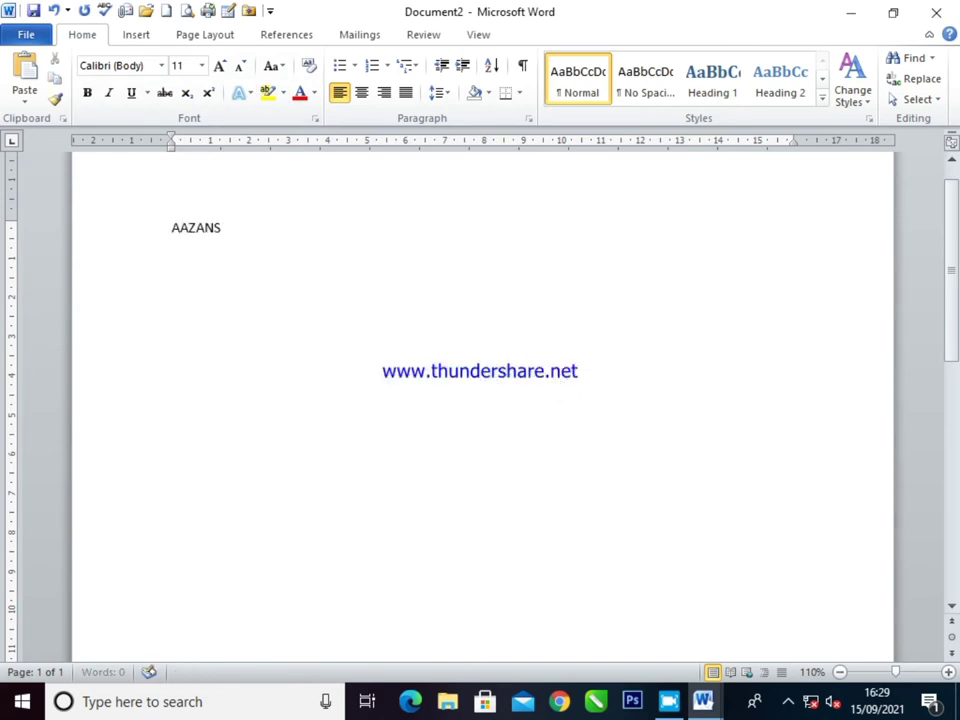
text(ABI)
key(BackSpace)
key(BackSpace)
key(BackSpace)
text(SAB)
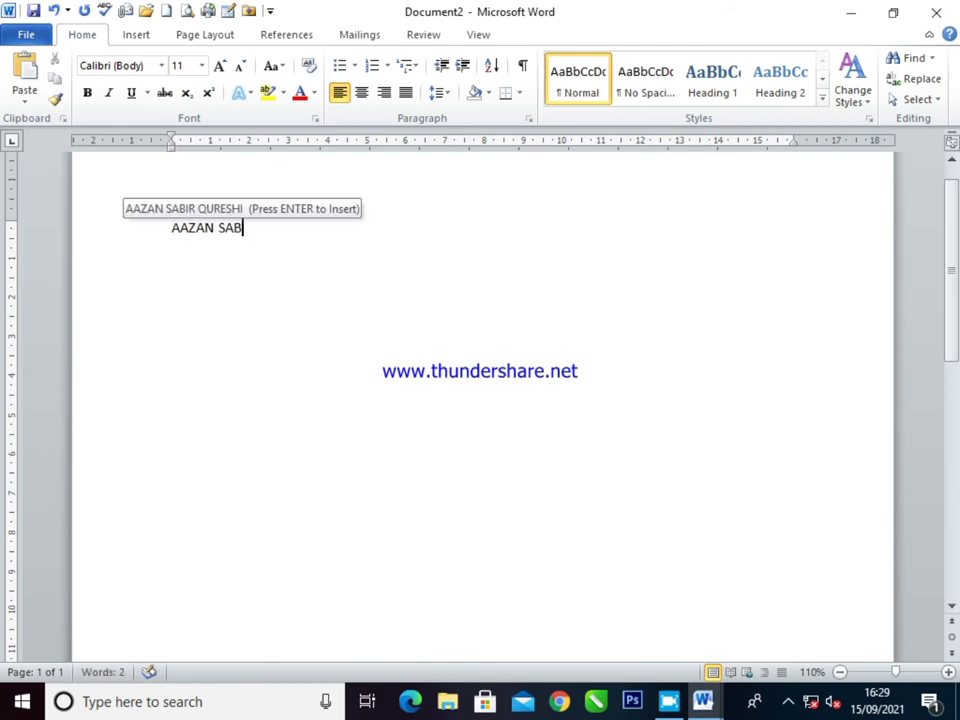
key(Return)
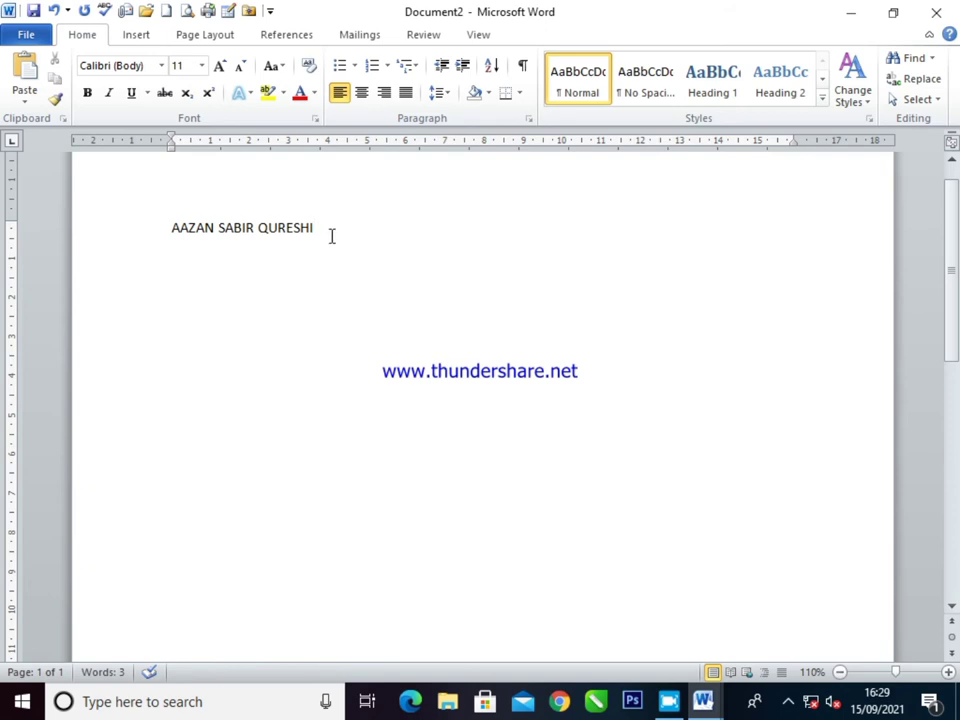
Indent the name with a Tab and select the first name.
click(168, 229)
key(Tab)
key(Tab)
key(Tab)
key(Tab)
key(Tab)
key(Tab)
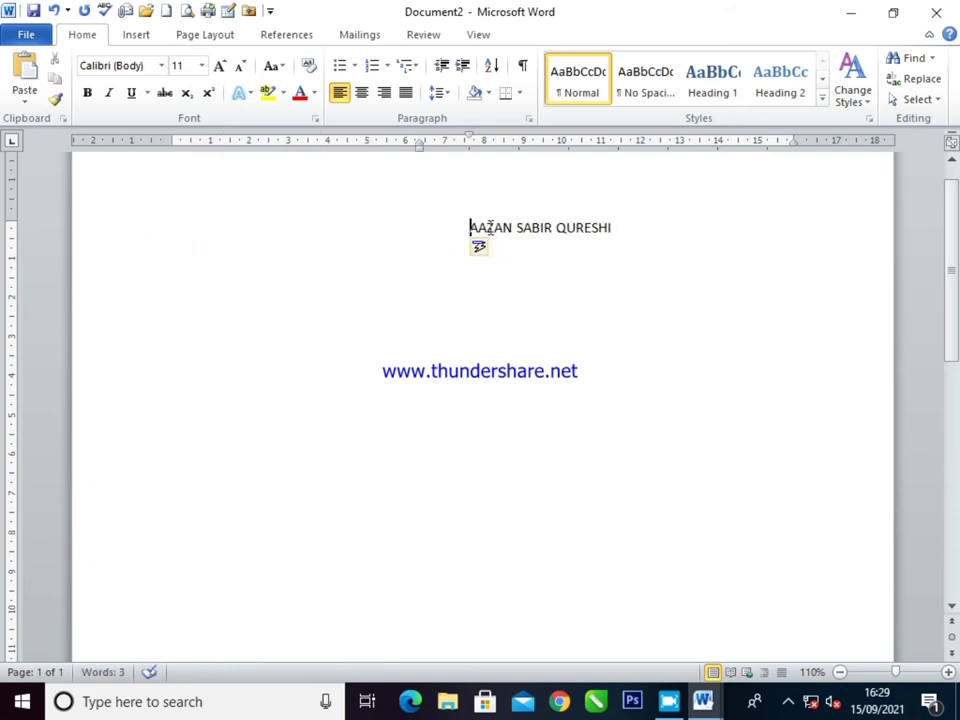
double_click(485, 228)
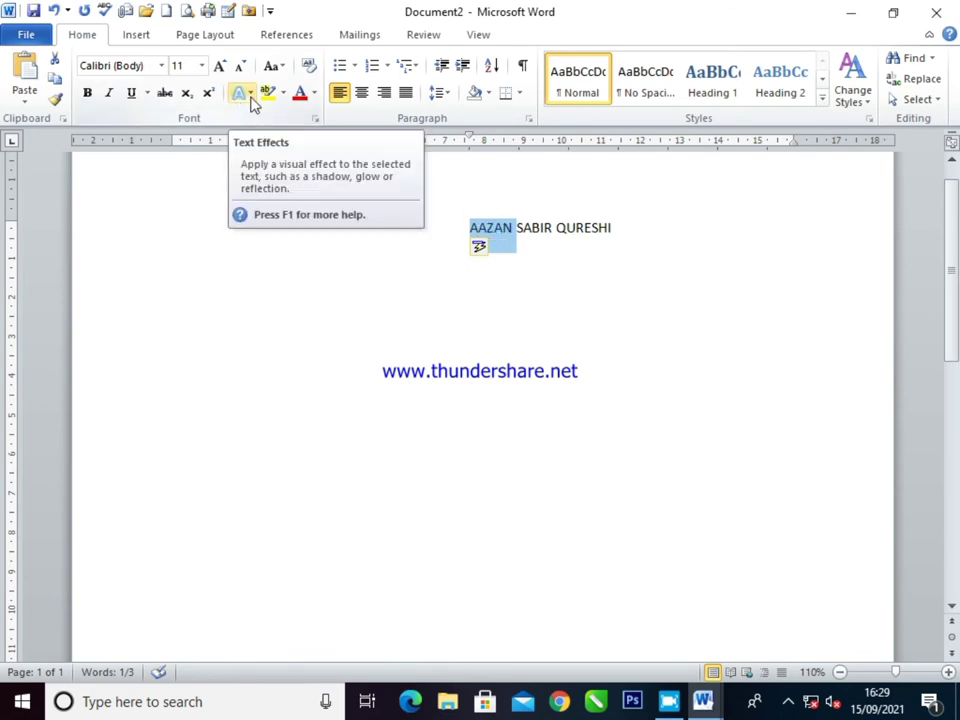
Apply the orange text effect preset to the first name and enlarge it to 72 pt.
click(250, 93)
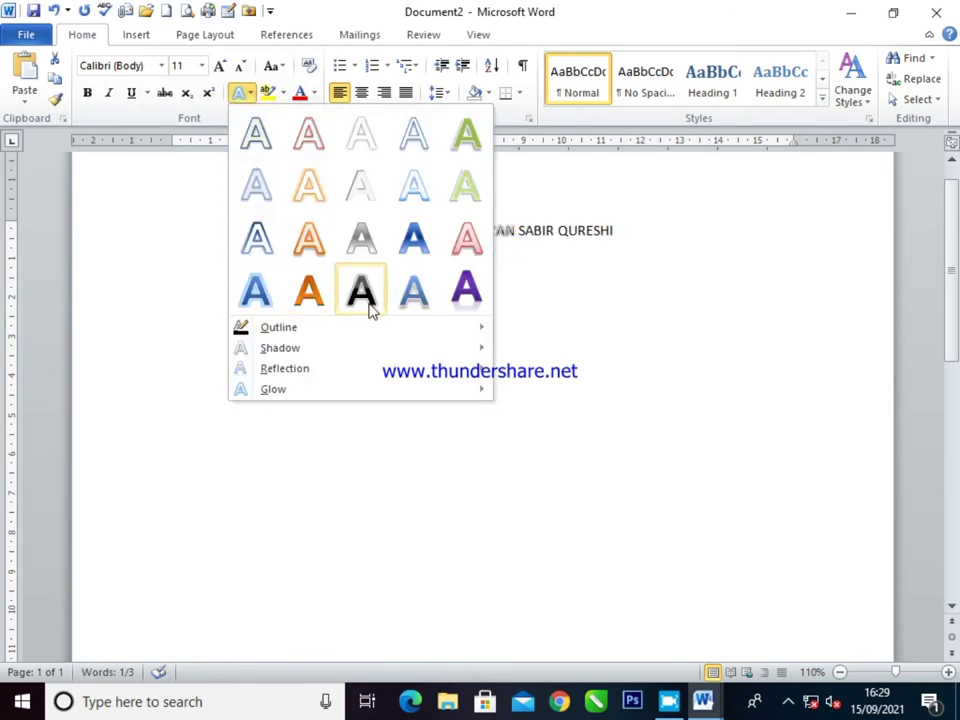
click(317, 293)
key(ctrl+shift+period)
key(ctrl+shift+period)
key(ctrl+shift+period)
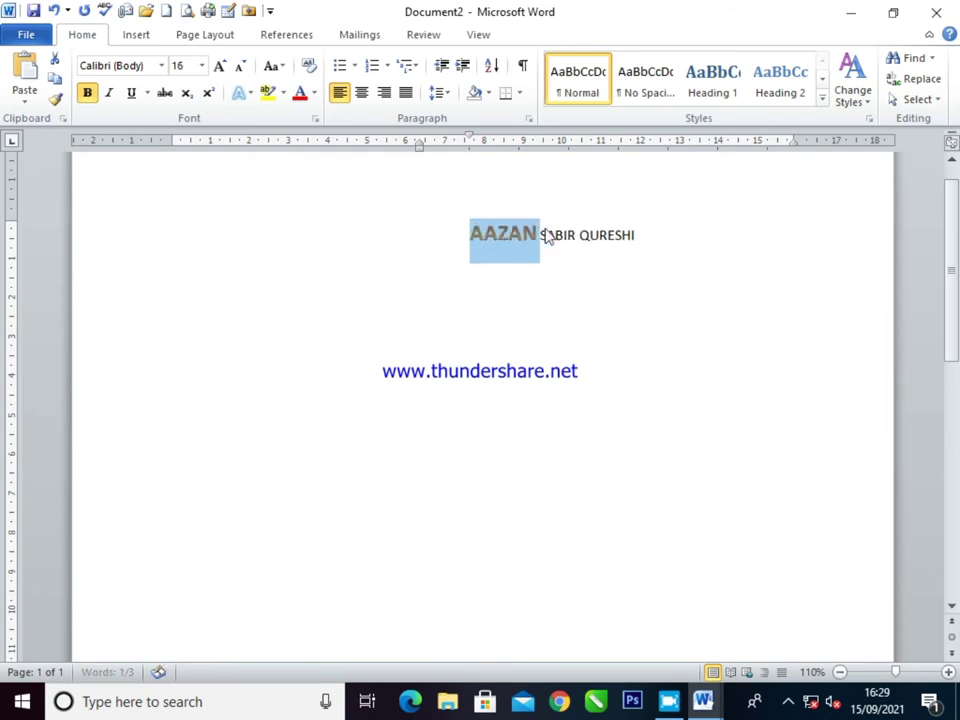
key(ctrl+shift+period)
key(ctrl+shift+period)
key(ctrl+shift+period)
key(ctrl+shift+period)
key(ctrl+shift+period)
key(ctrl+shift+period)
key(ctrl+shift+period)
key(ctrl+shift+period)
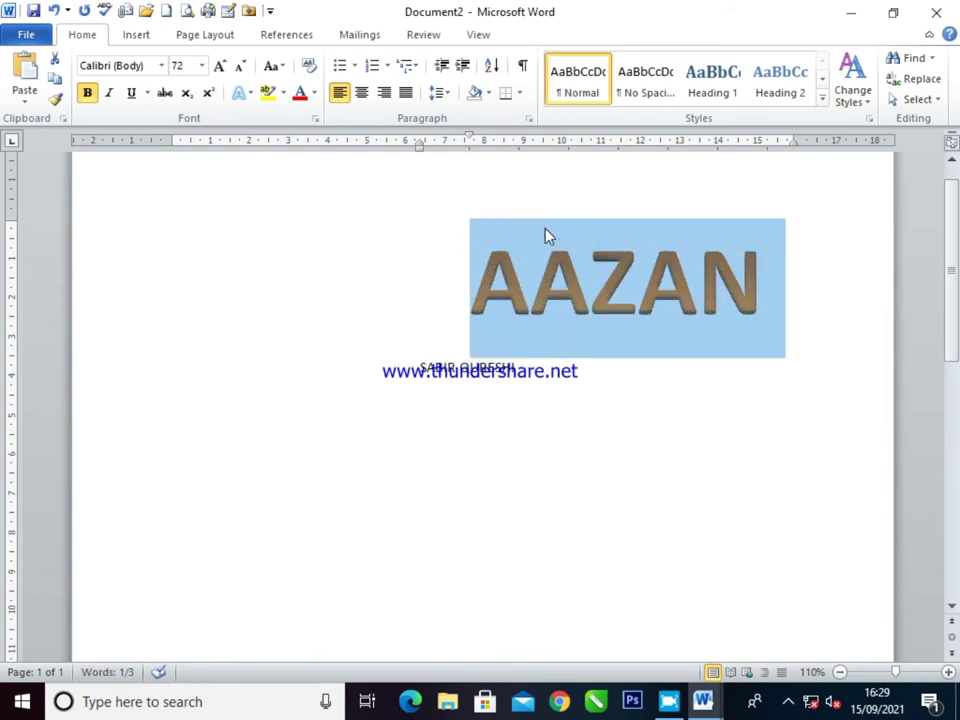
Replace the spacing before the first name with two tab indents.
click(431, 293)
key(BackSpace)
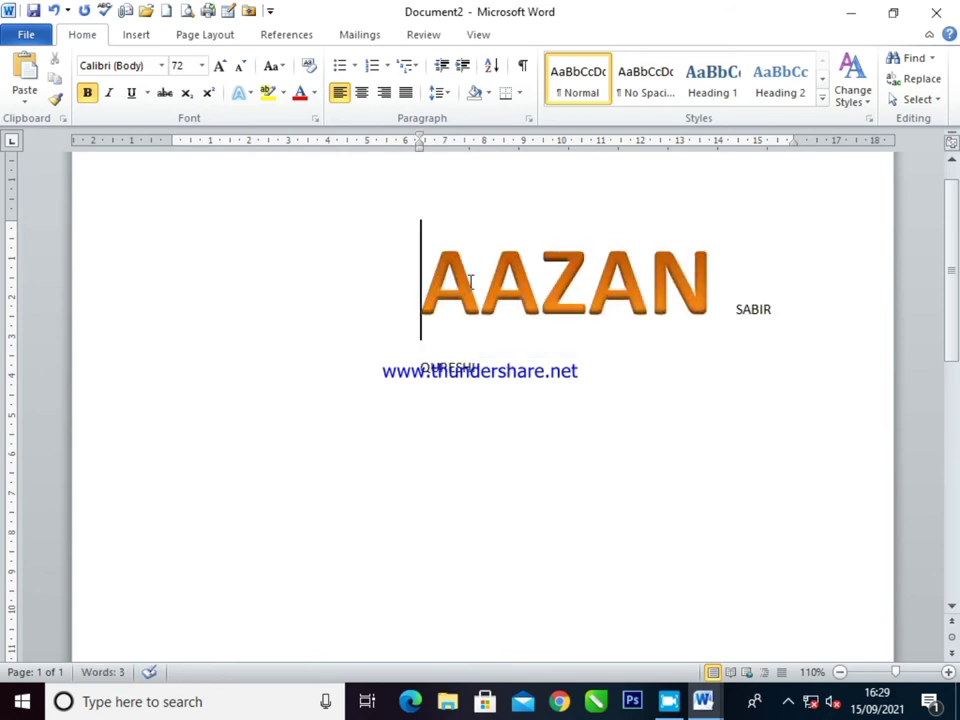
key(BackSpace)
key(BackSpace)
key(BackSpace)
key(Tab)
key(Tab)
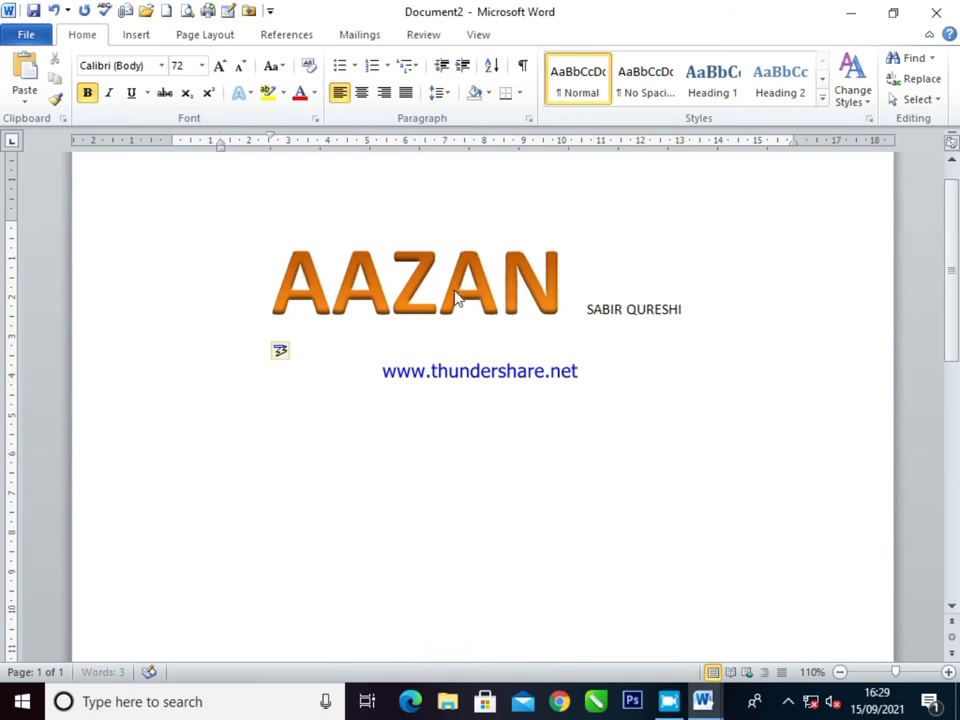
key(Tab)
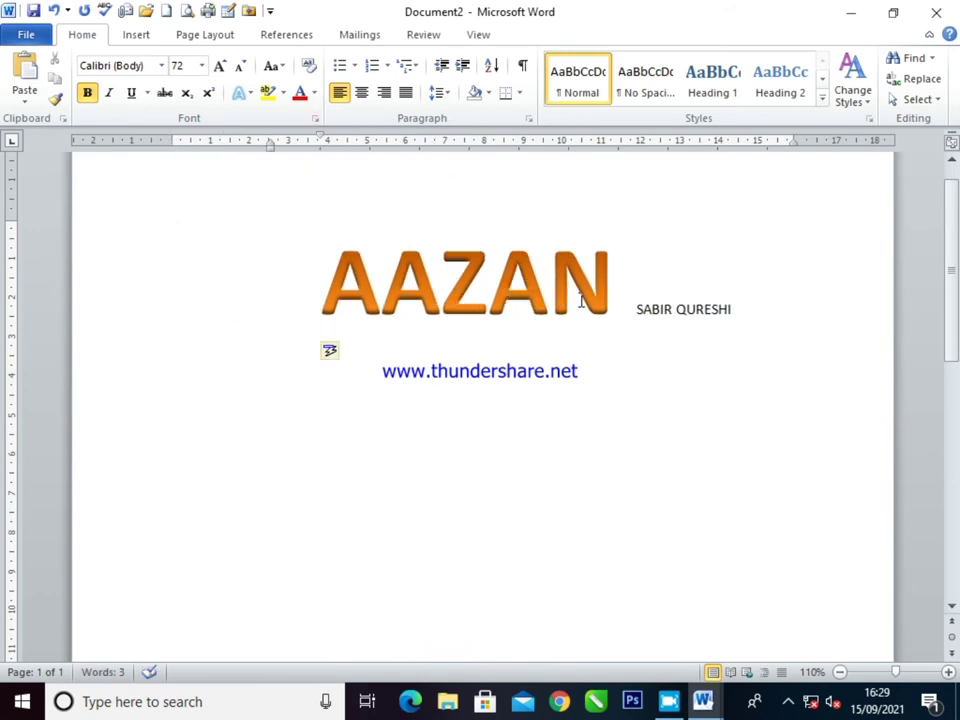
click(675, 310)
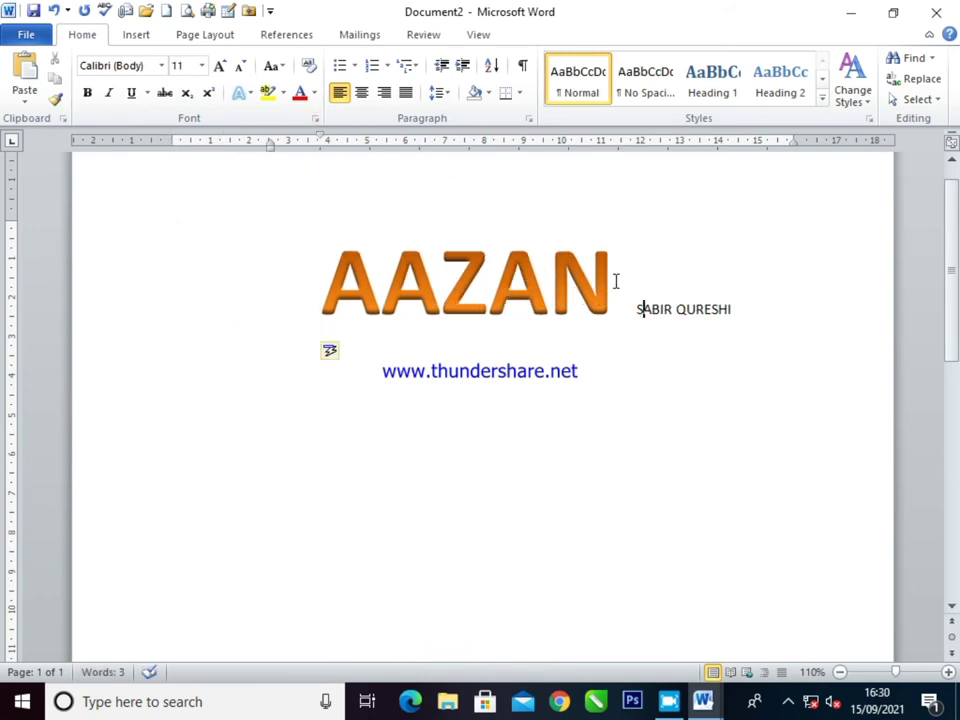
Give the large first name a dark outline, trying then undoing a yellow highlight.
drag(617, 281, 347, 283)
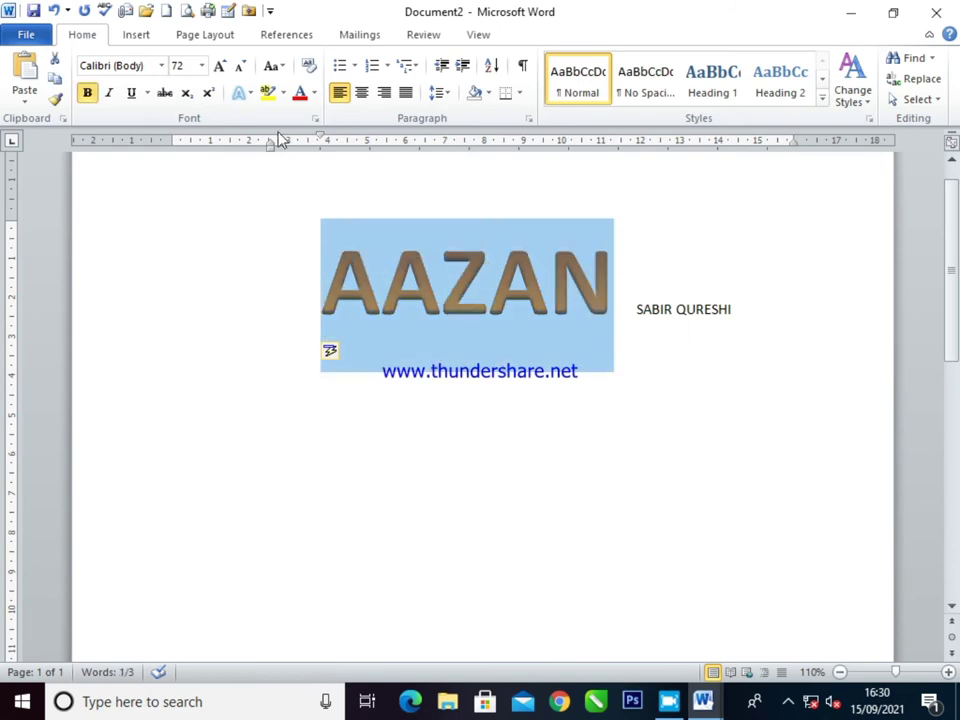
click(255, 95)
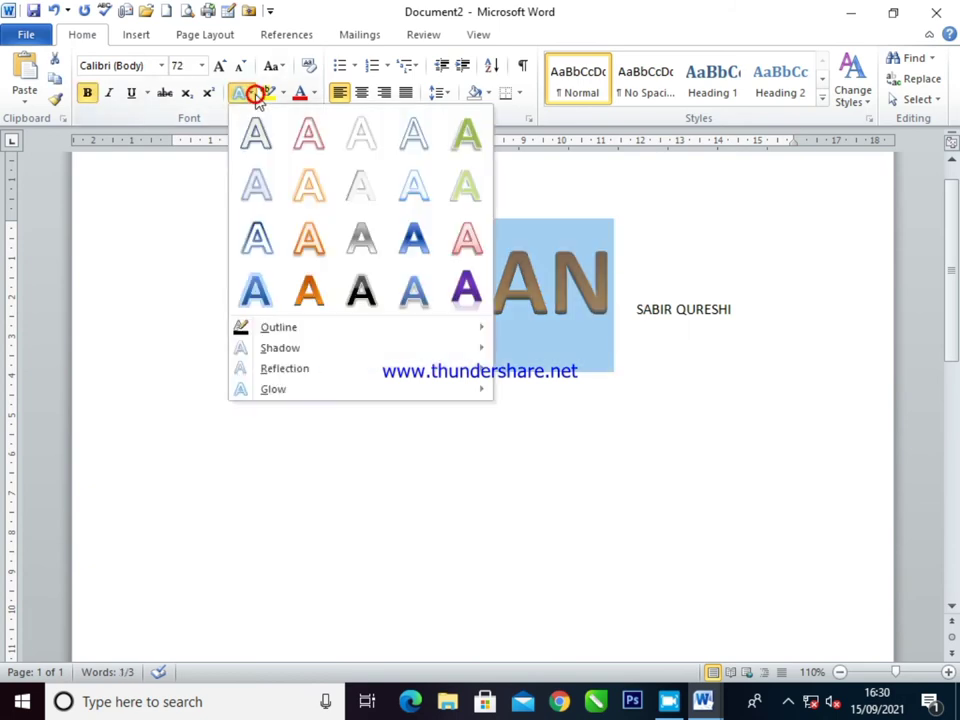
mouse_move(292, 329)
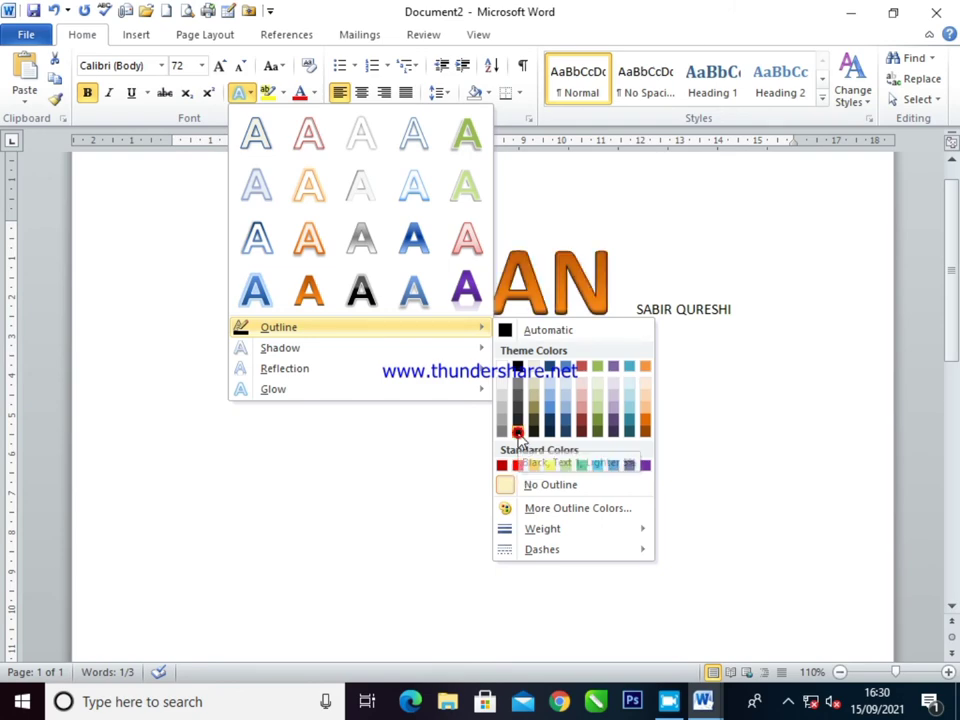
click(517, 432)
click(262, 92)
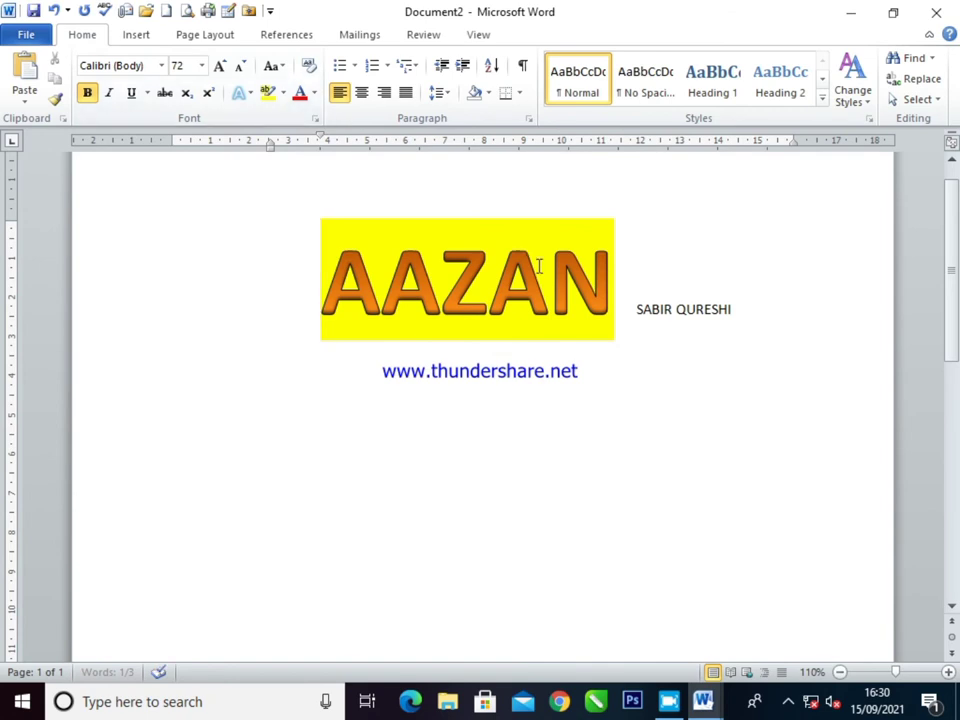
key(ctrl+z)
click(249, 93)
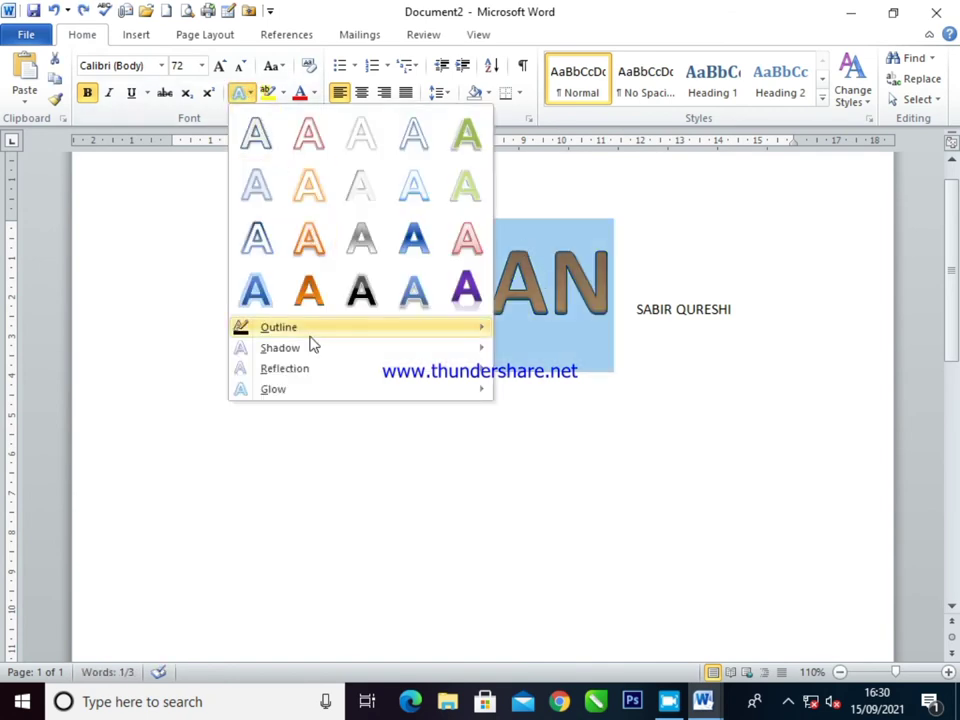
Add a perspective shadow to the first name and reselect it.
mouse_move(316, 350)
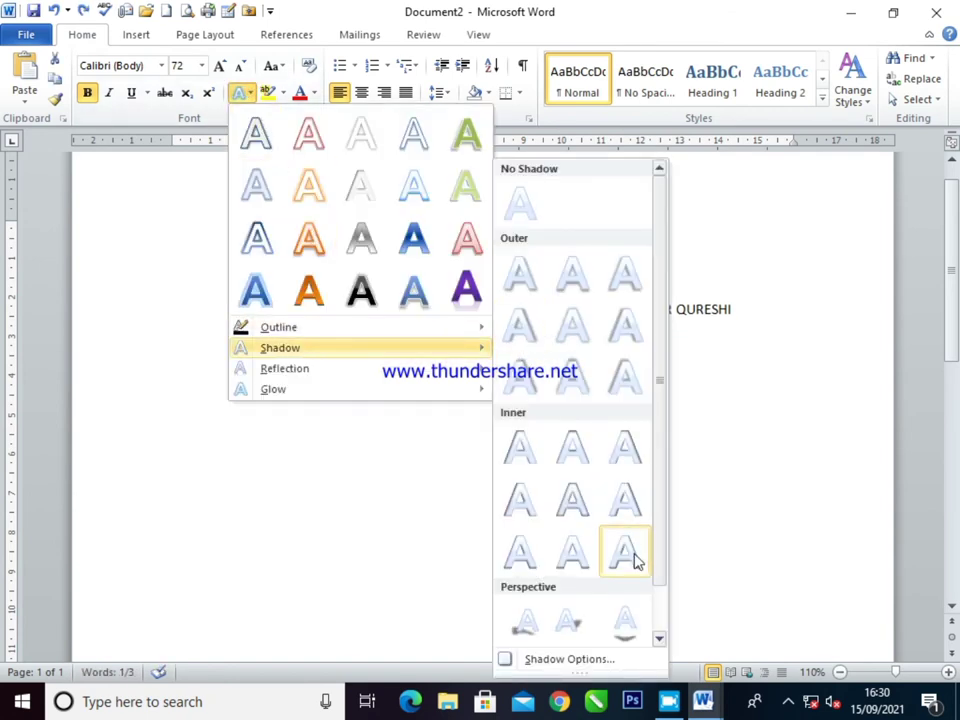
click(634, 614)
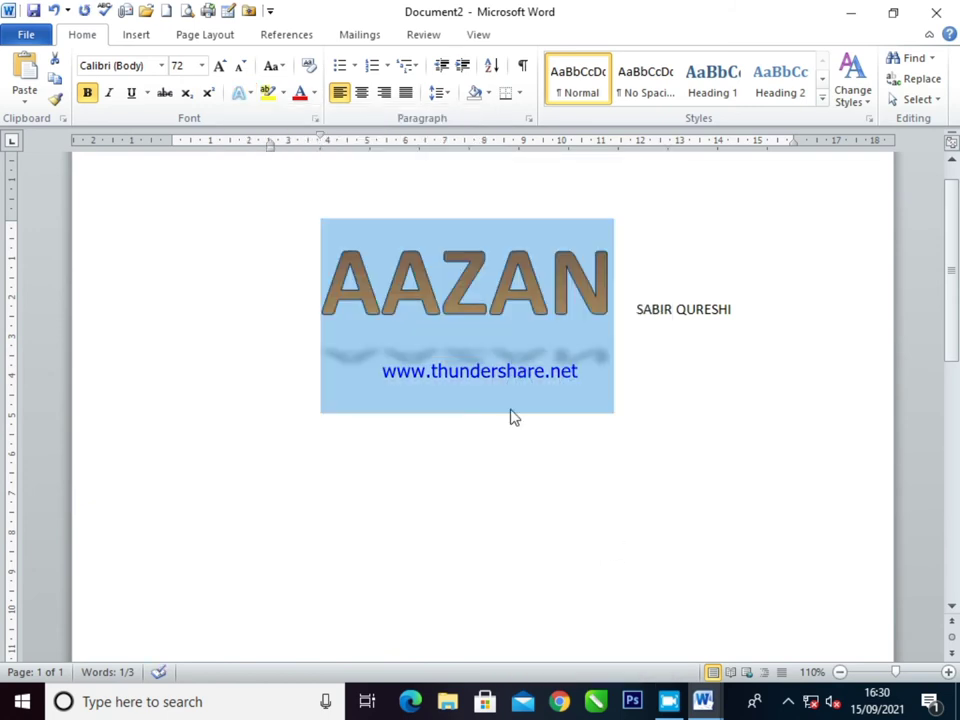
drag(622, 358, 204, 332)
click(378, 371)
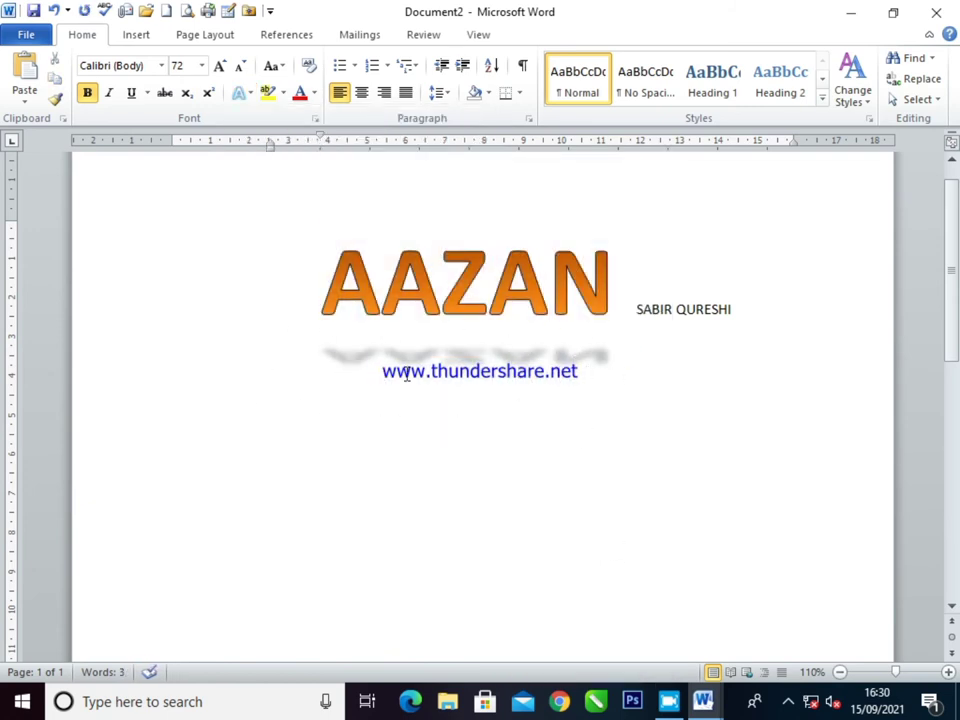
click(302, 345)
drag(349, 328, 625, 354)
drag(345, 386, 634, 328)
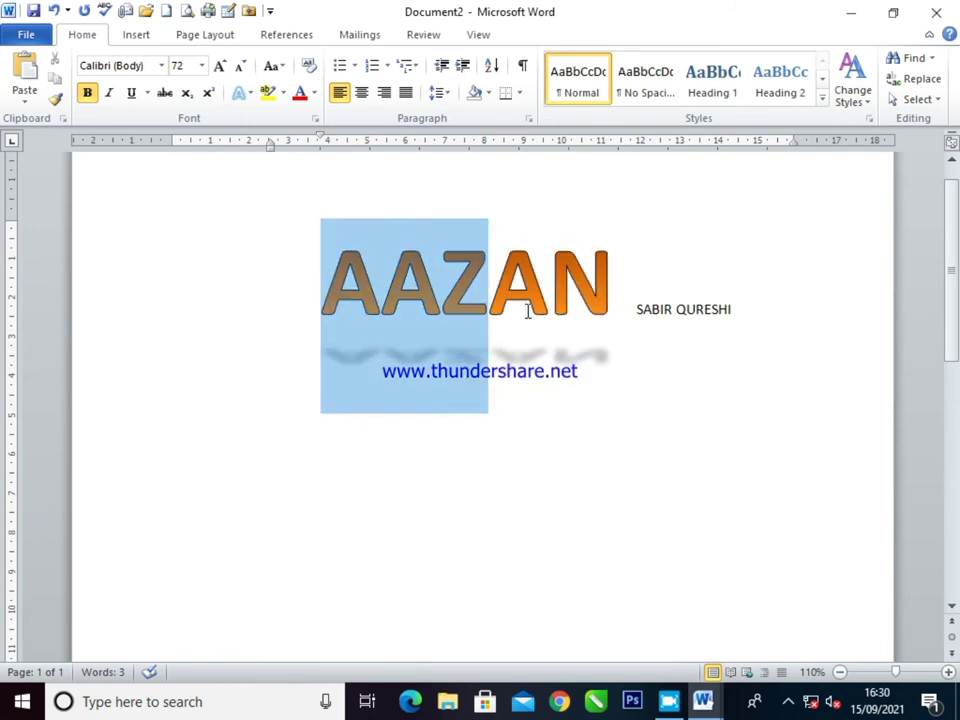
Apply a full mirrored reflection beneath the first name.
click(245, 93)
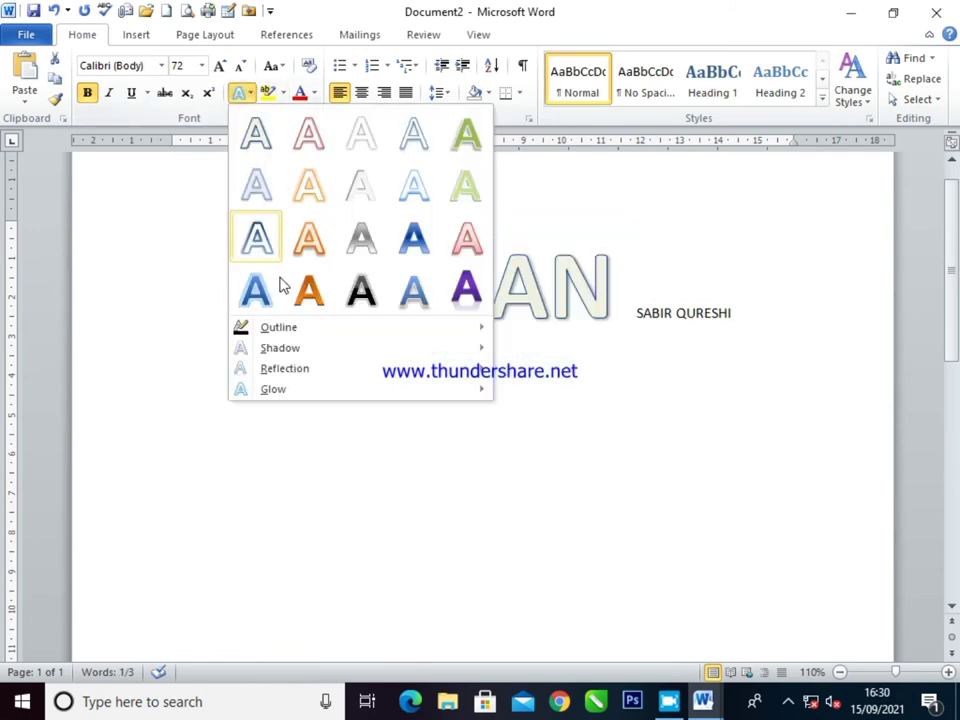
mouse_move(313, 372)
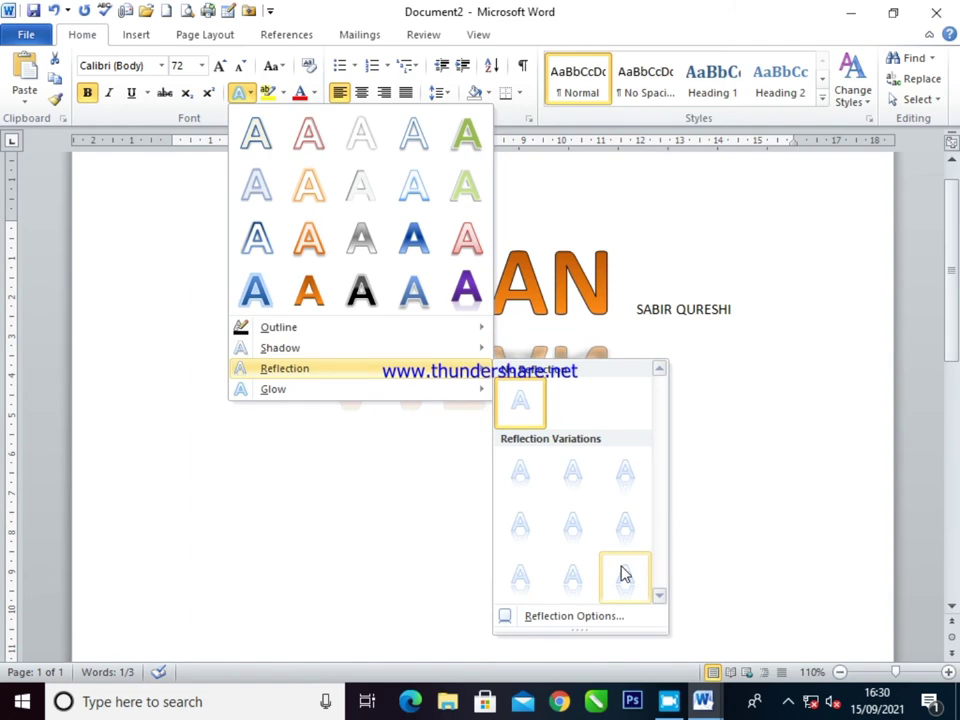
click(622, 573)
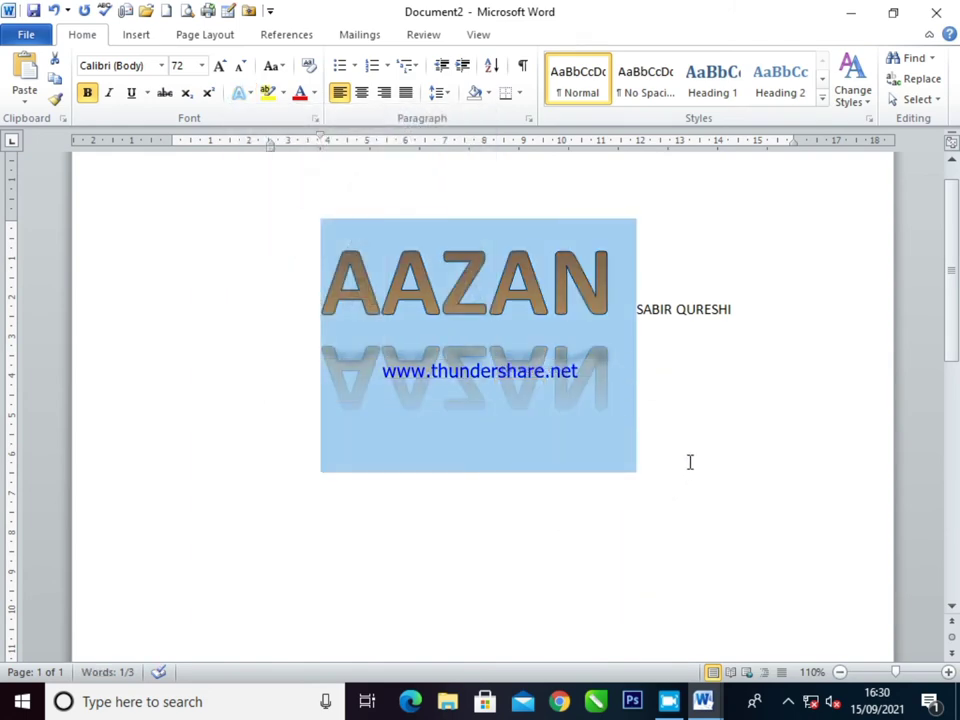
click(677, 309)
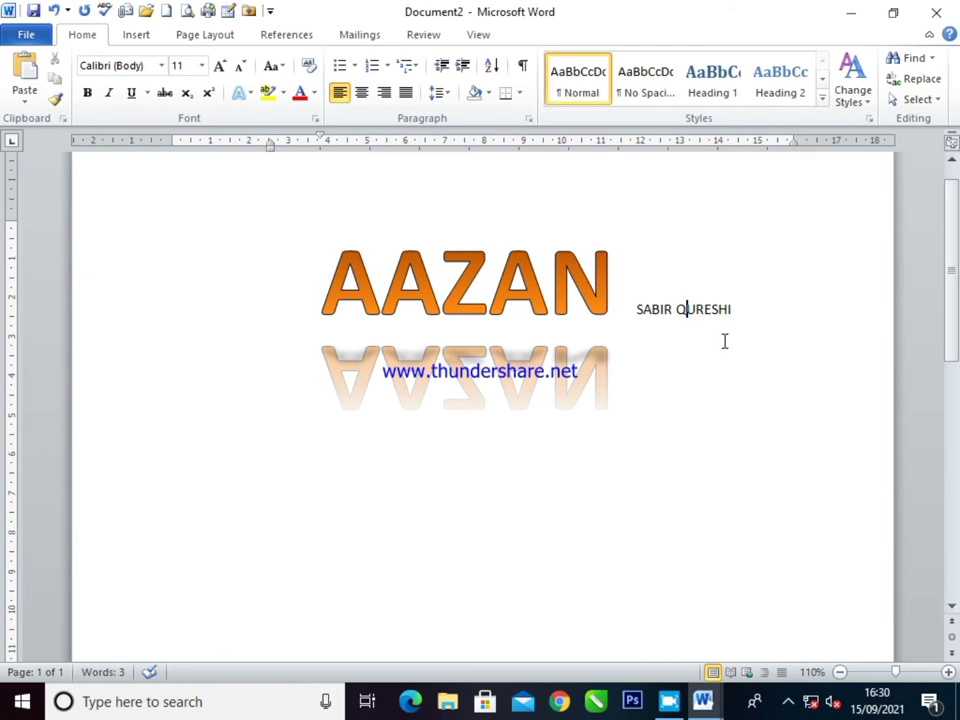
Give the orange AAZAN WordArt a blue glow variation.
click(242, 92)
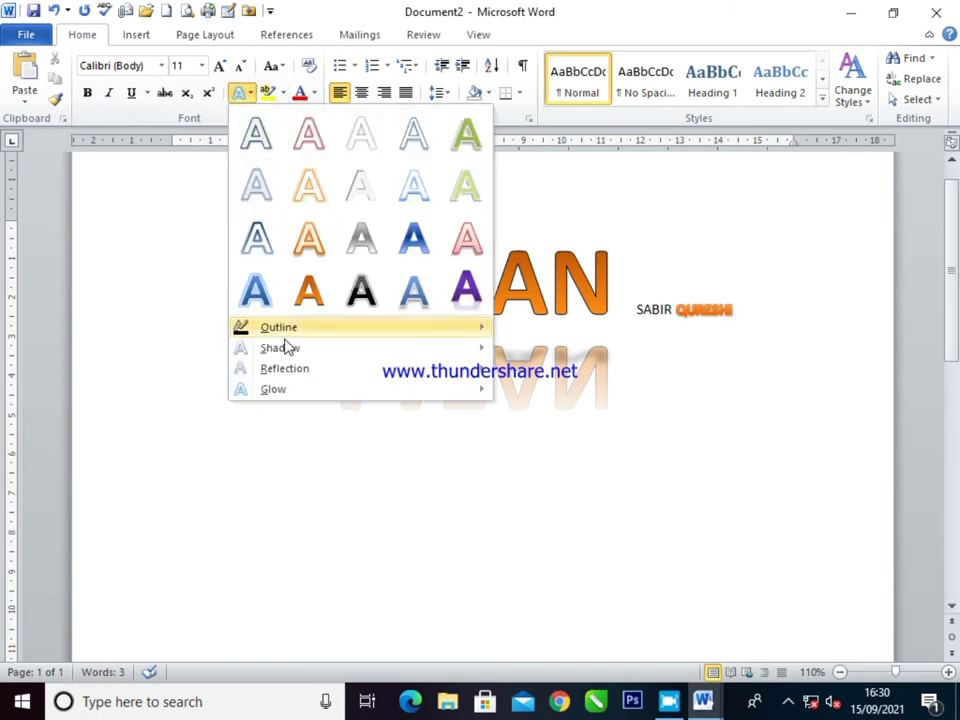
mouse_move(285, 373)
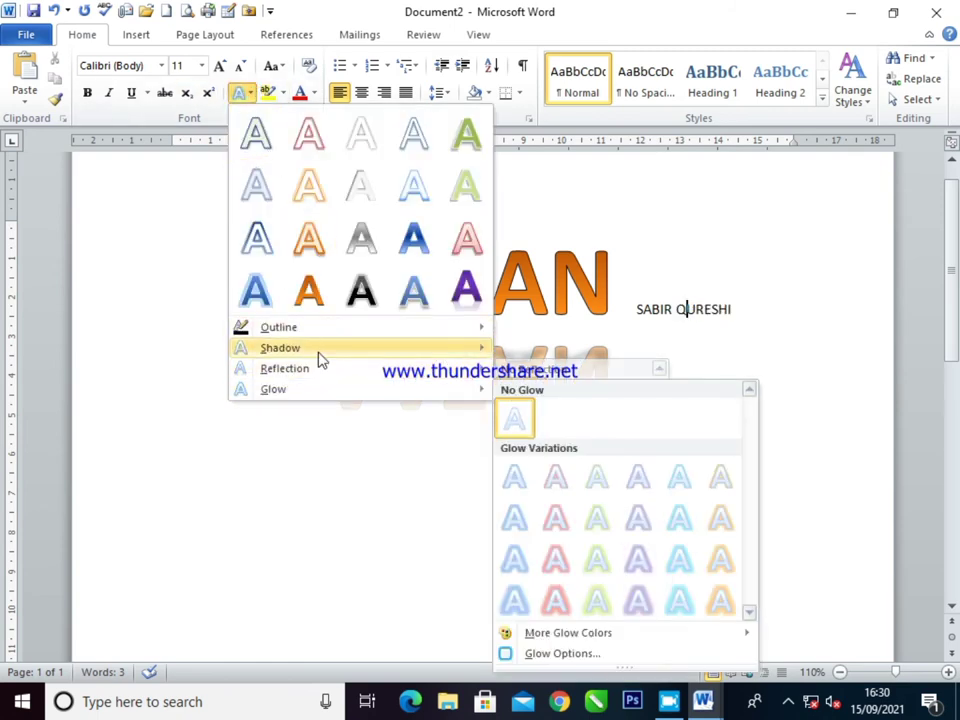
mouse_move(300, 348)
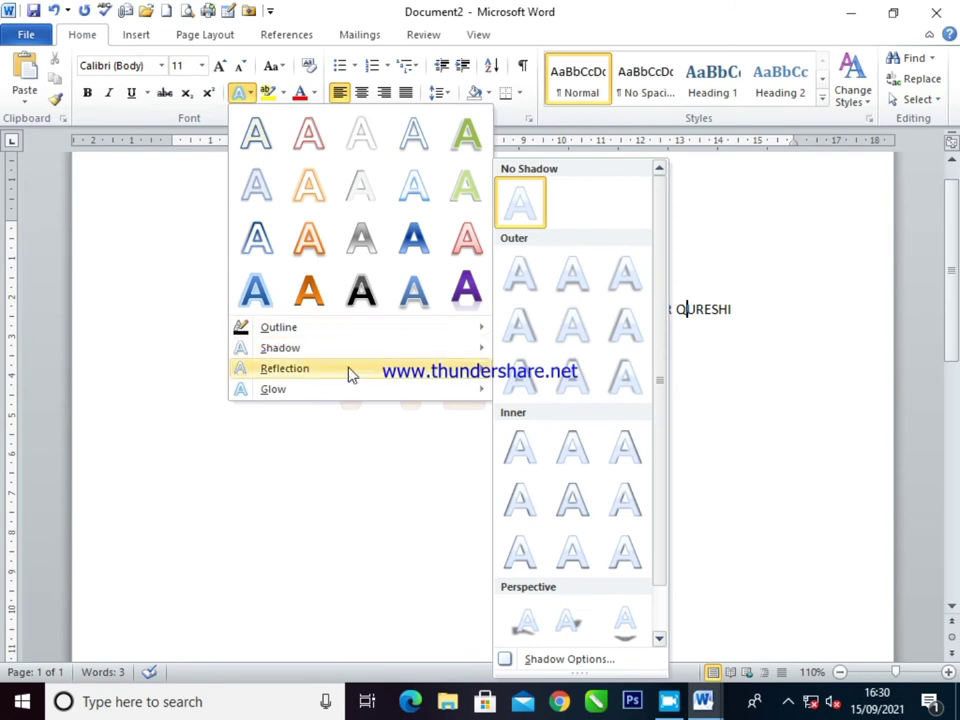
mouse_move(340, 389)
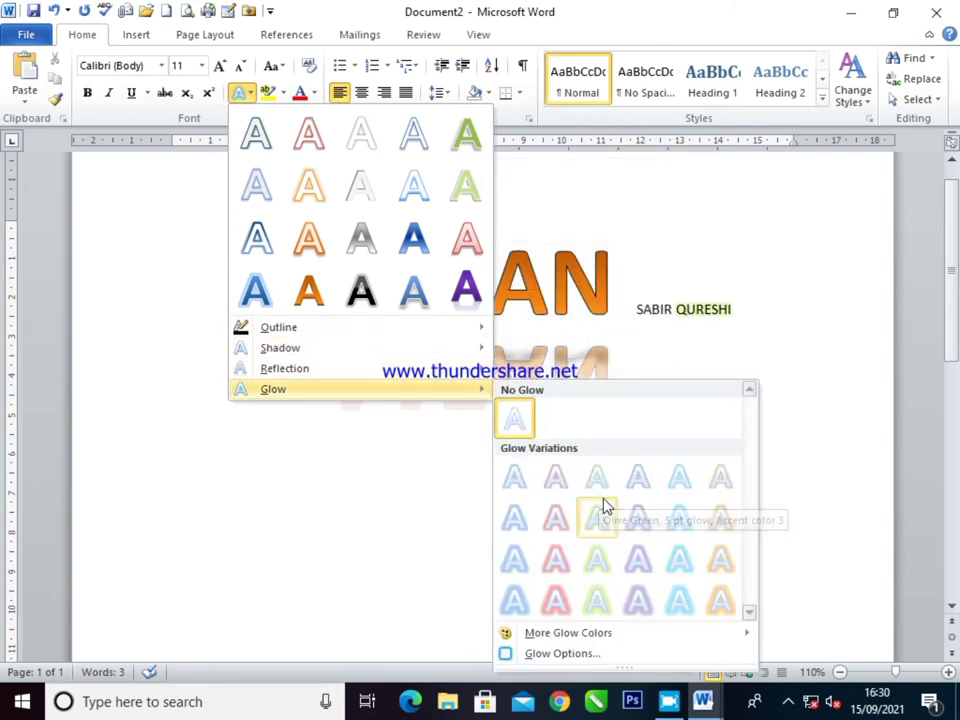
click(615, 349)
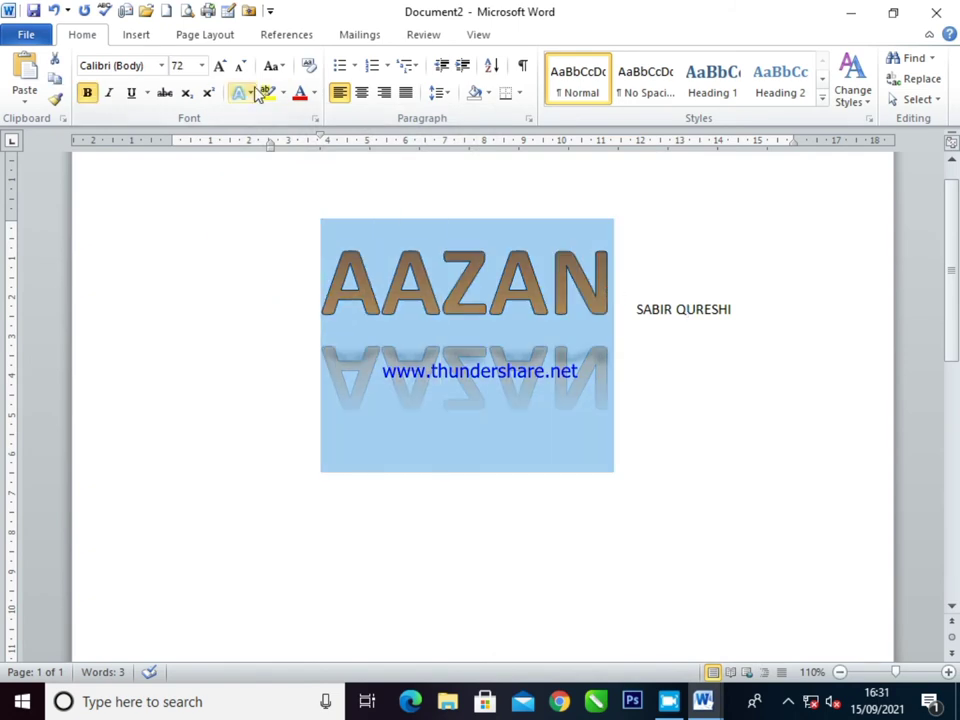
click(250, 92)
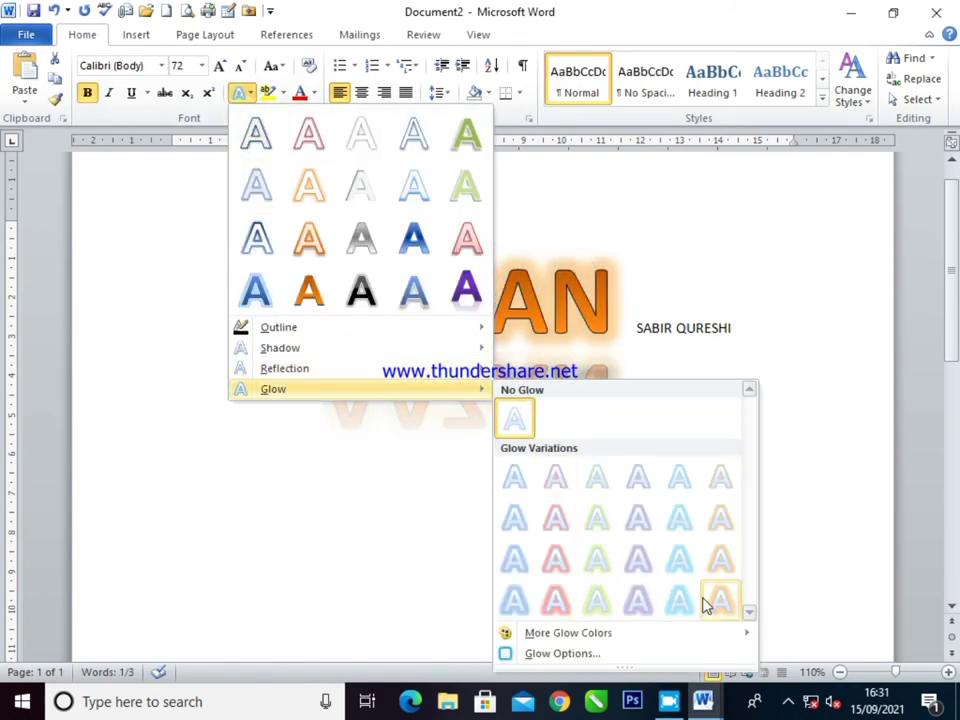
click(673, 602)
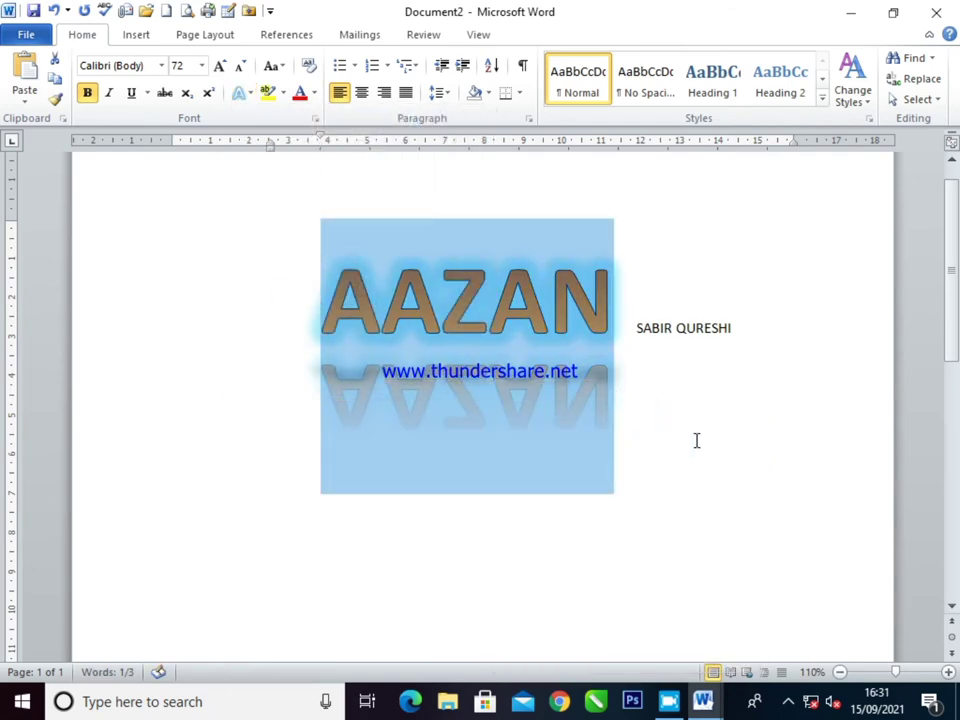
click(695, 439)
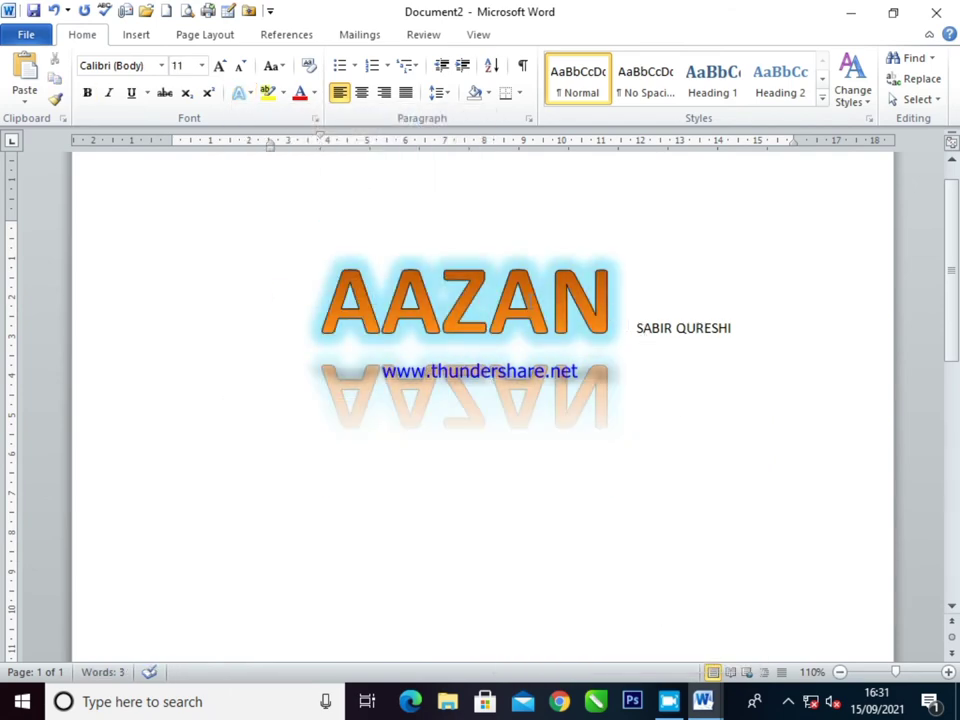
Space apart the first letters of AAZAN.
click(381, 300)
click(462, 305)
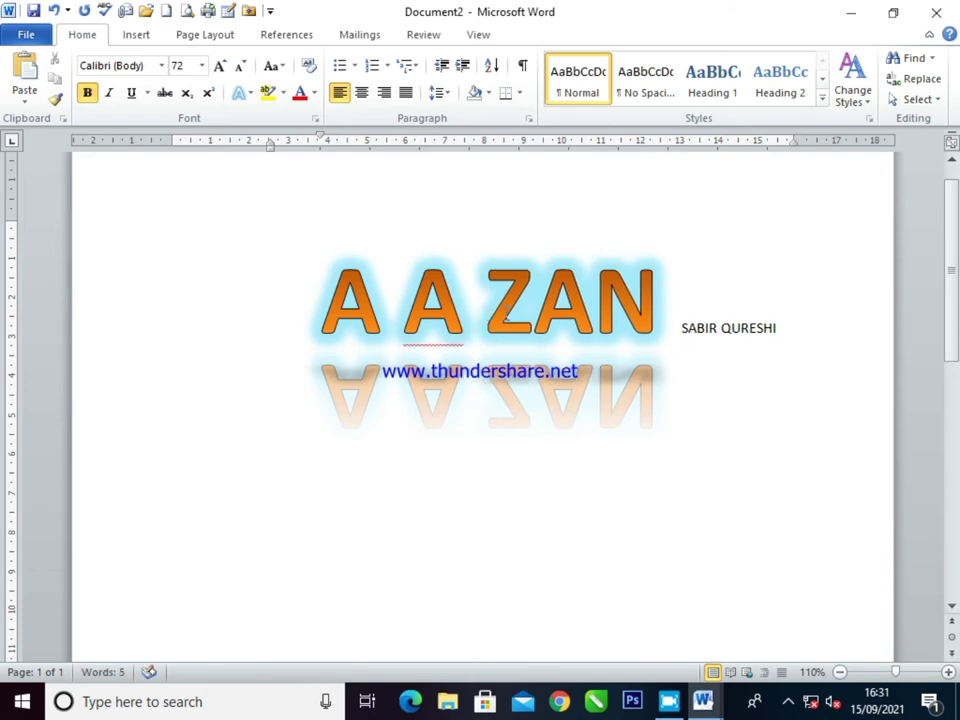
click(532, 305)
Separate the final N from the rest of the AAZAN letters.
click(617, 305)
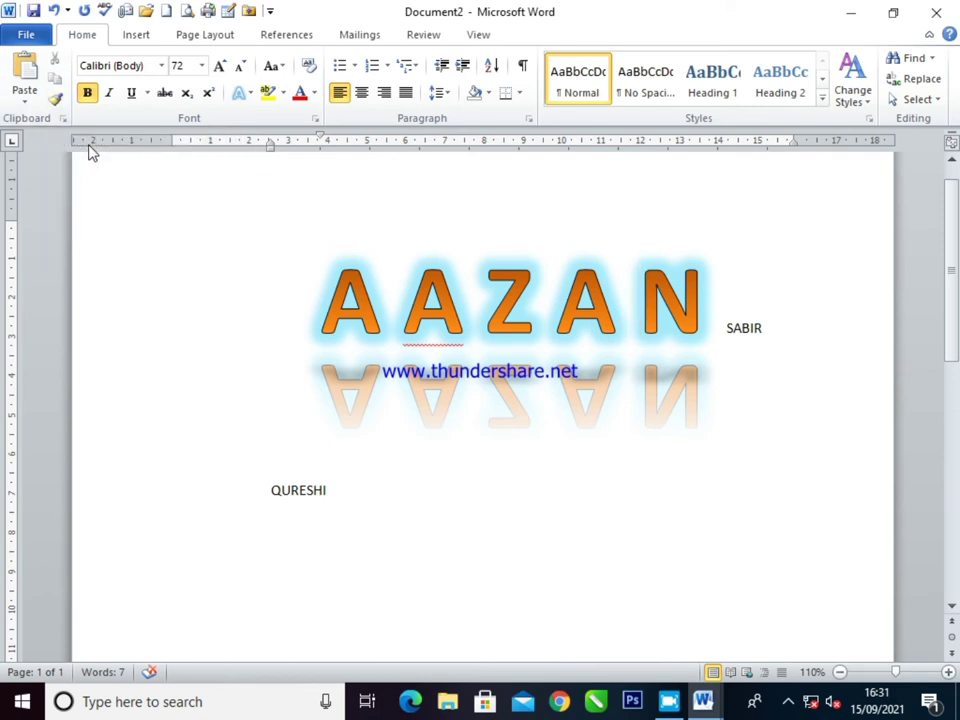
Replace the document's contents with =RAND() sample paragraphs.
key(ctrl+a)
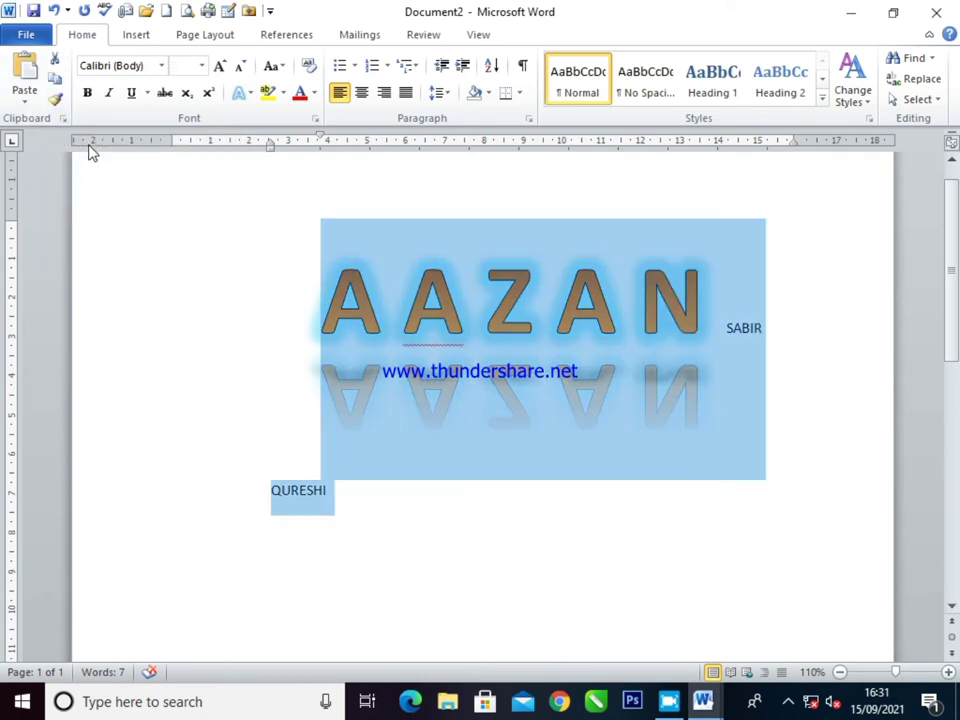
key(Delete)
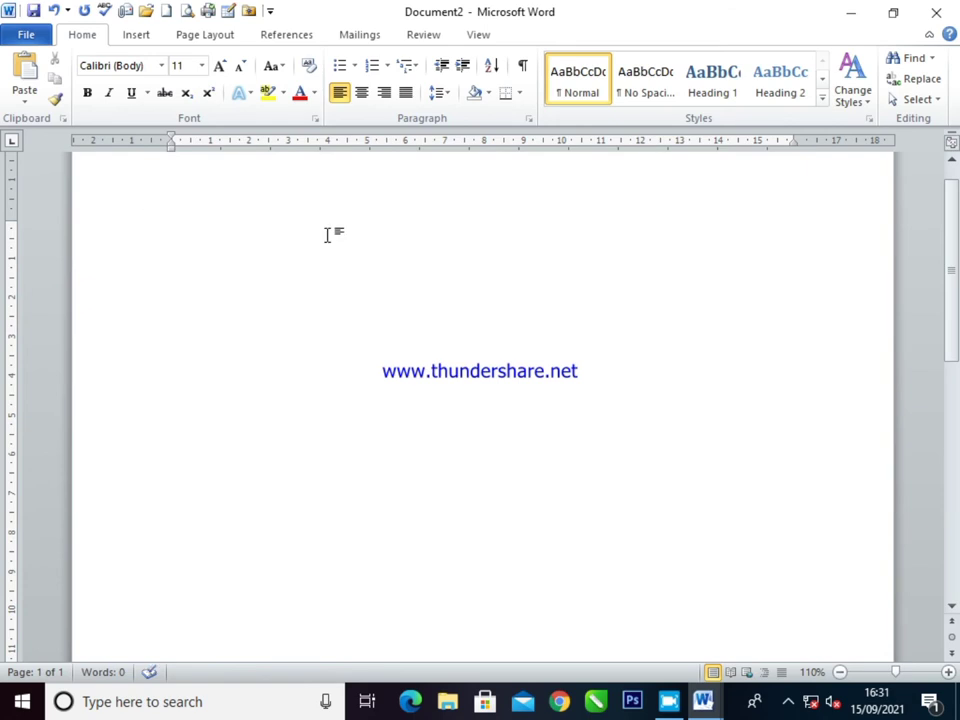
text(=RAND()
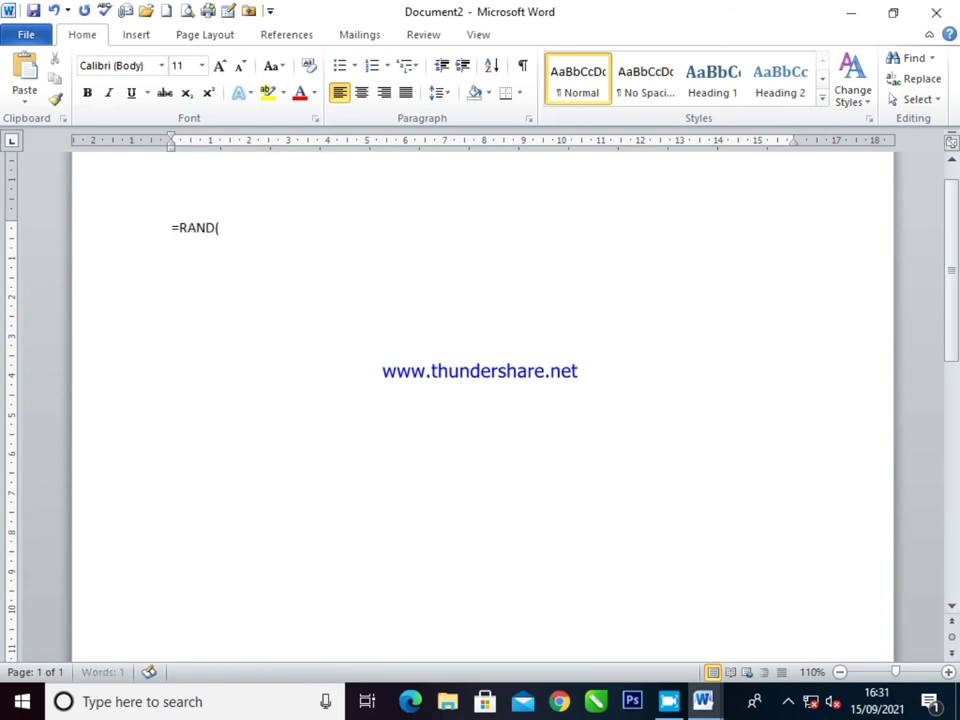
text())
key(Return)
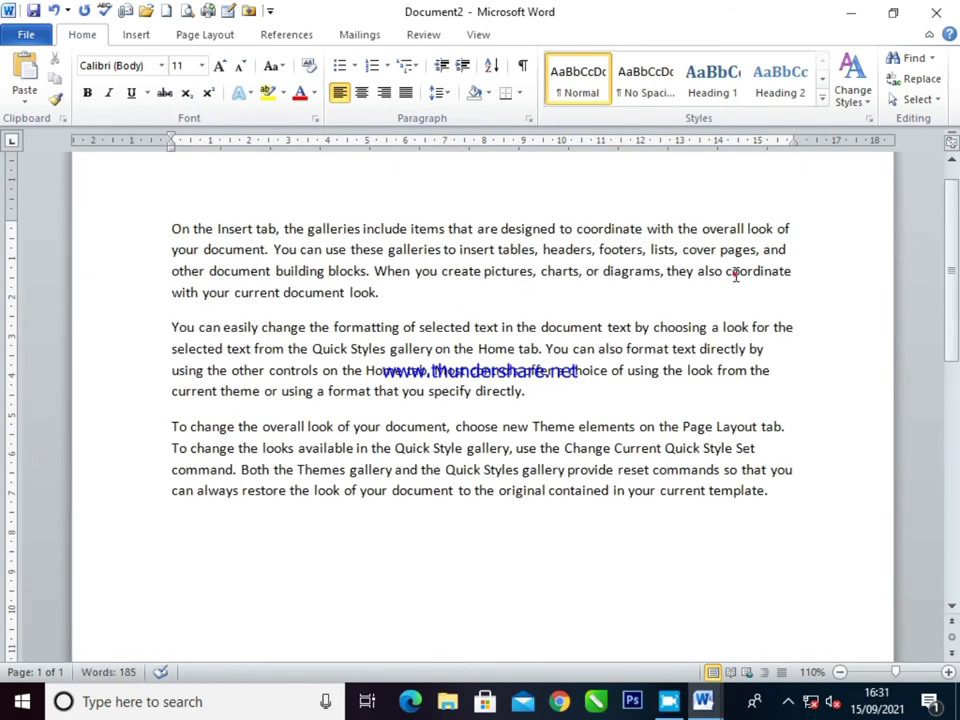
Make 'charts, or diagrams, they also coordinate' bold, italic, underlined and struck through.
drag(792, 271, 541, 271)
click(88, 92)
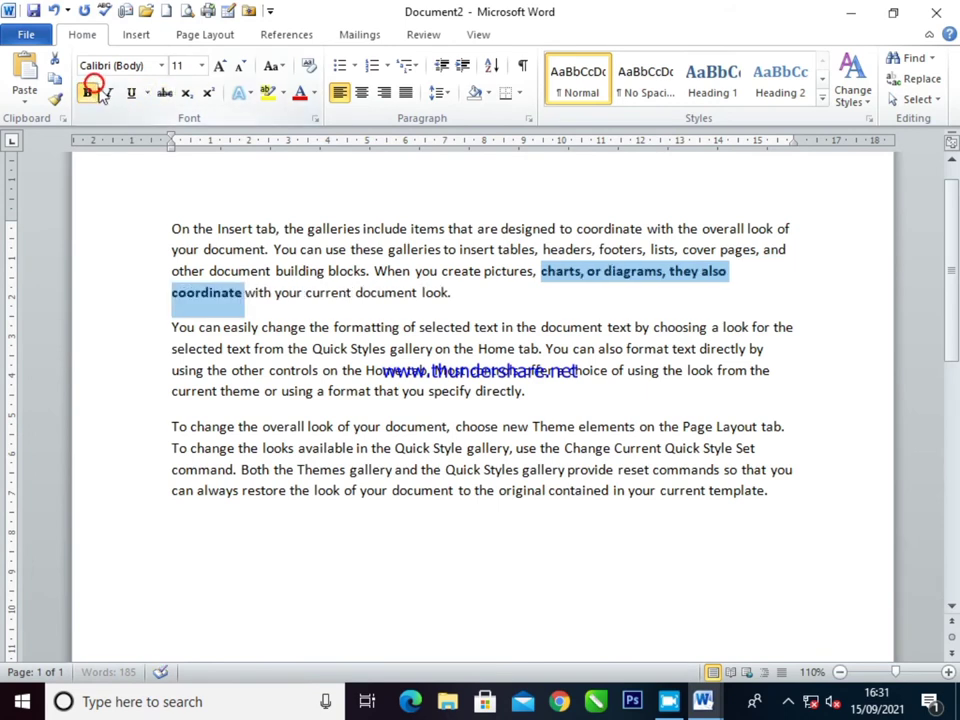
click(108, 92)
click(129, 92)
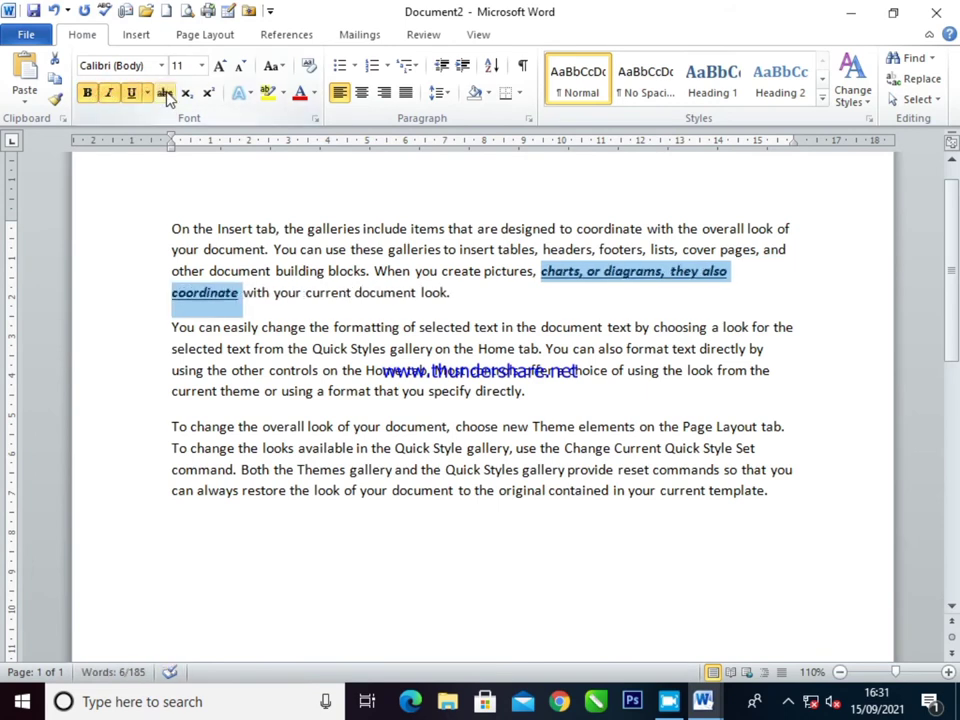
click(165, 93)
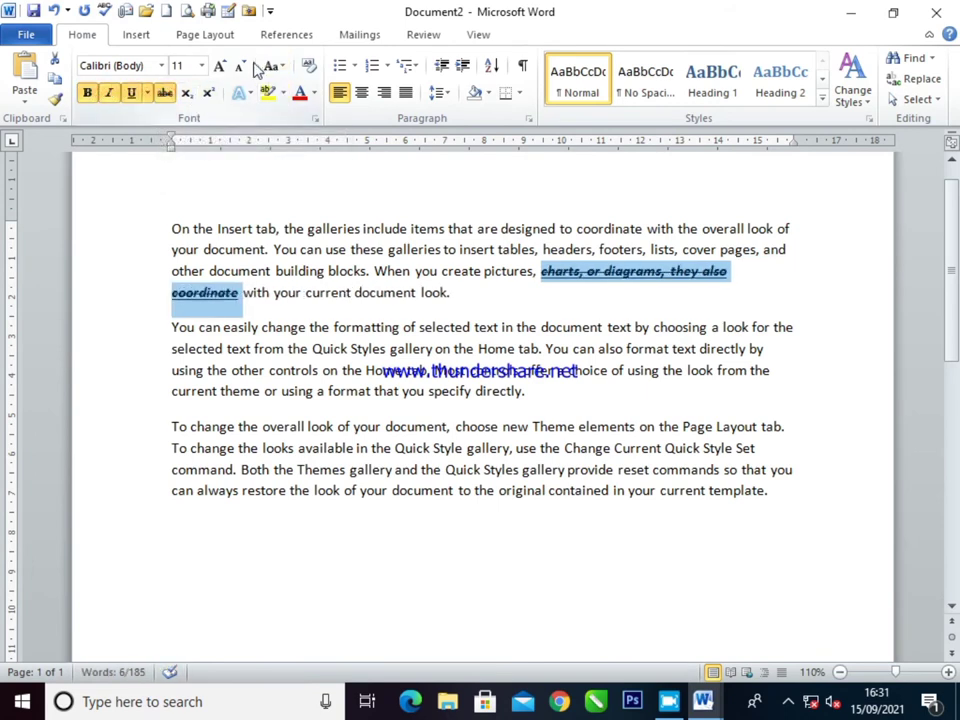
Grow the formatted phrase's font three steps to 18 pt.
click(221, 66)
click(221, 66)
click(221, 66)
click(596, 475)
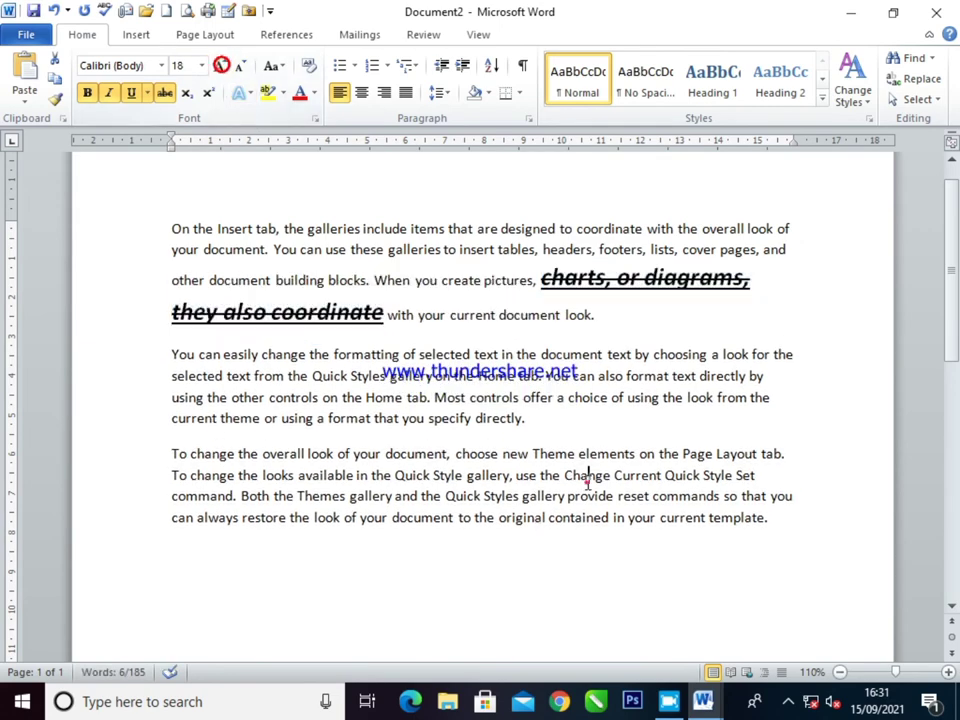
Copy the phrase's formatting with Format Painter onto the first paragraph's opening line.
click(537, 280)
drag(537, 280, 622, 287)
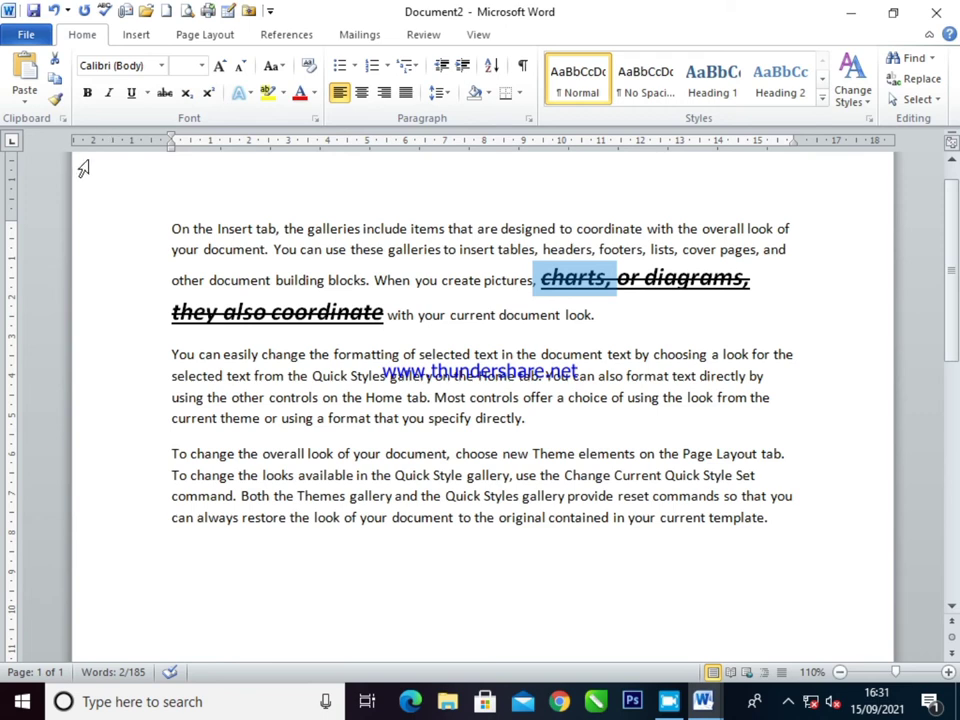
click(664, 354)
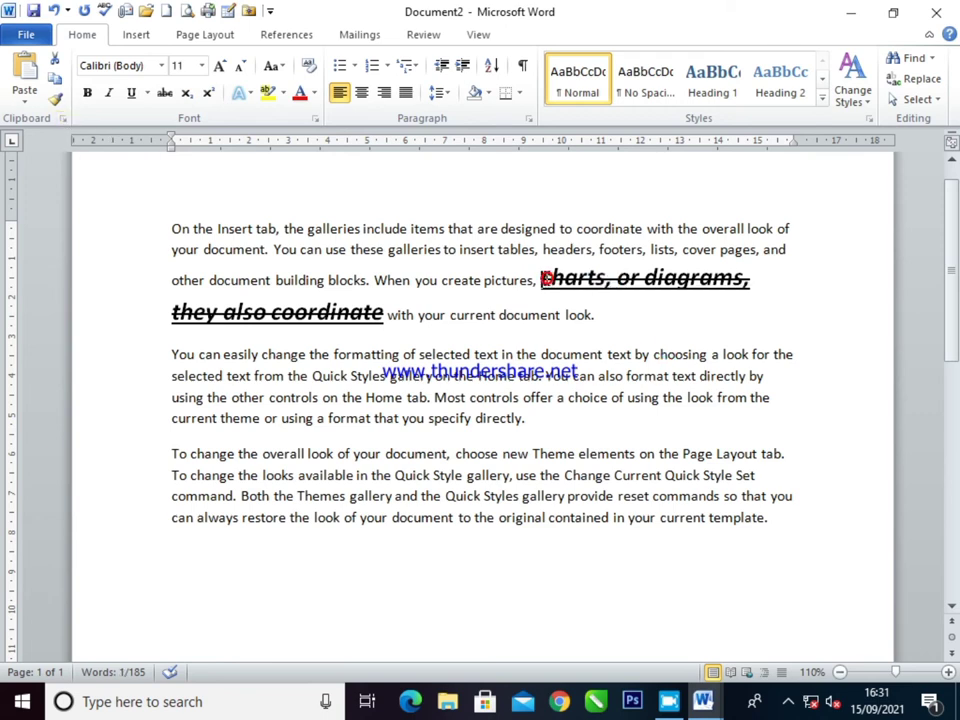
drag(542, 279, 598, 279)
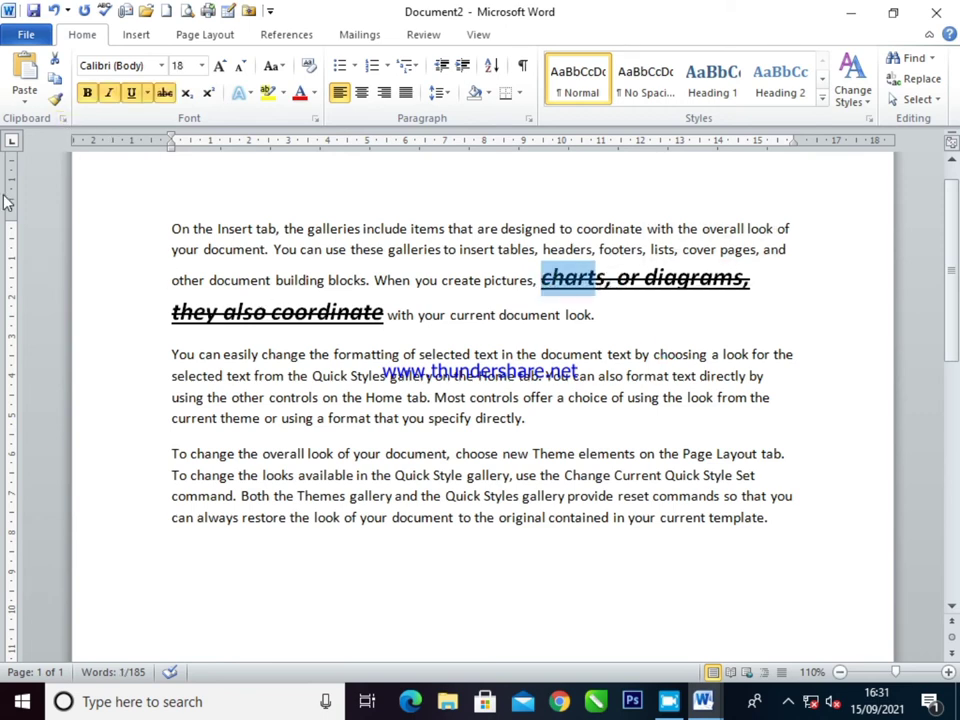
click(58, 100)
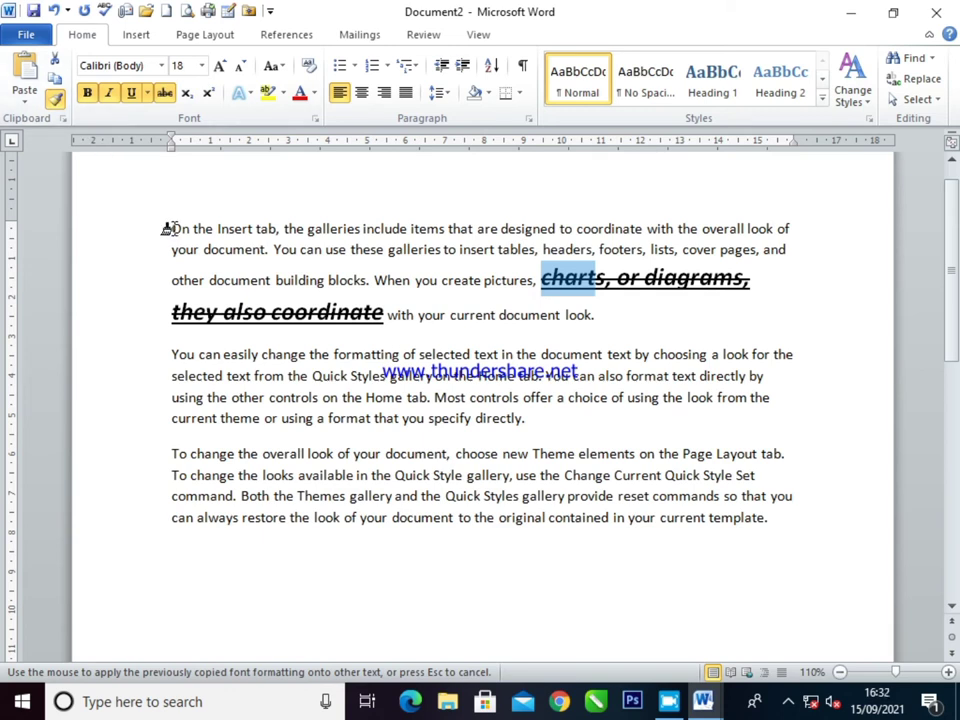
drag(167, 229, 664, 232)
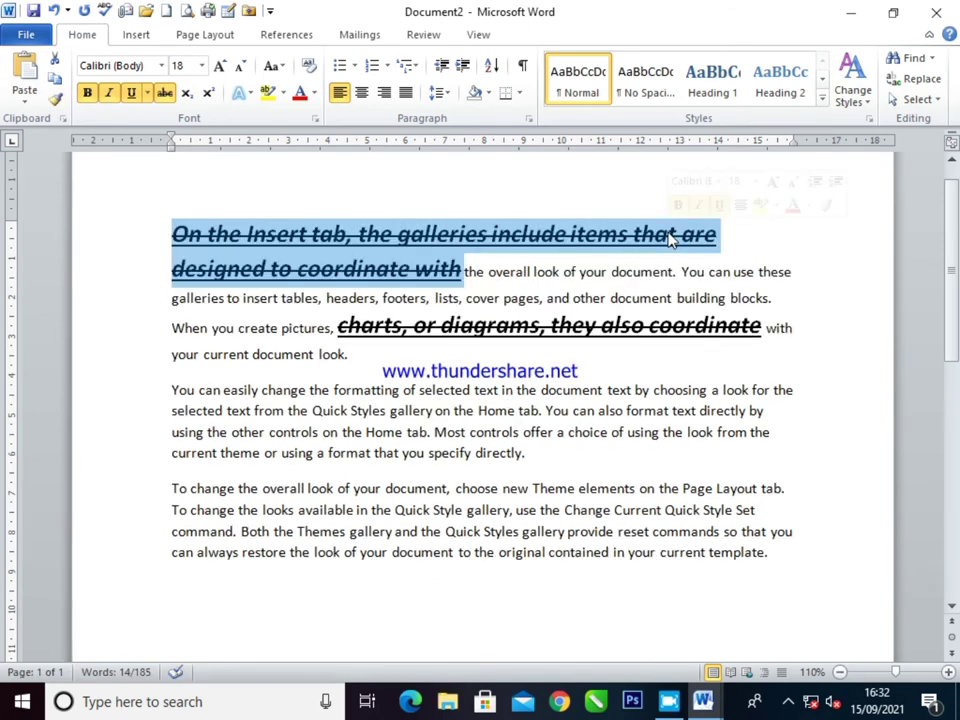
click(525, 295)
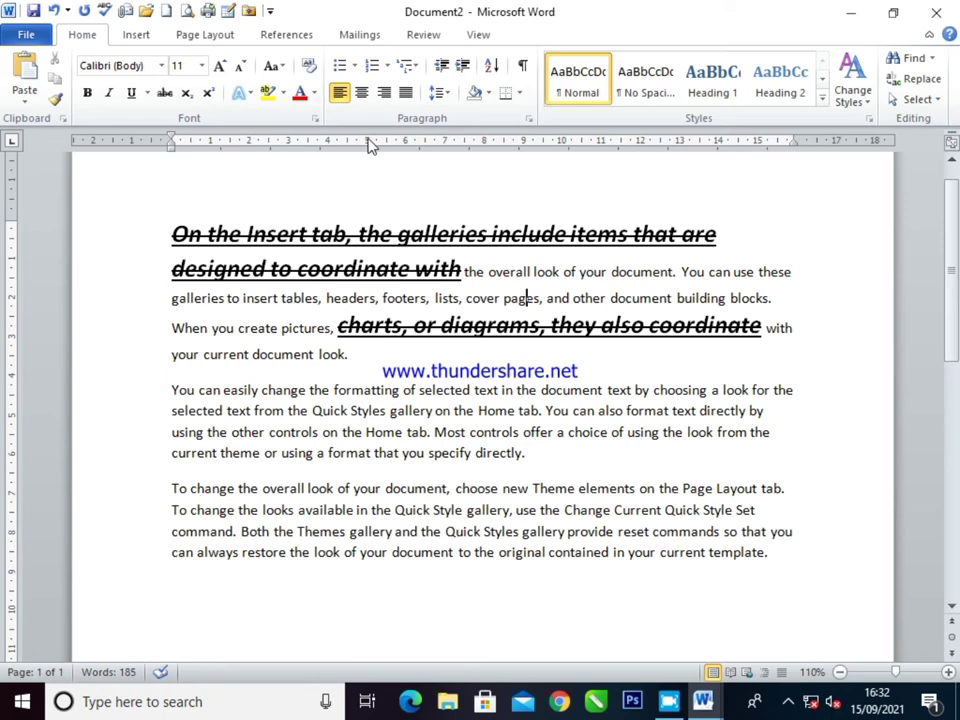
Undo the recent formatting changes across the whole document.
key(ctrl+a)
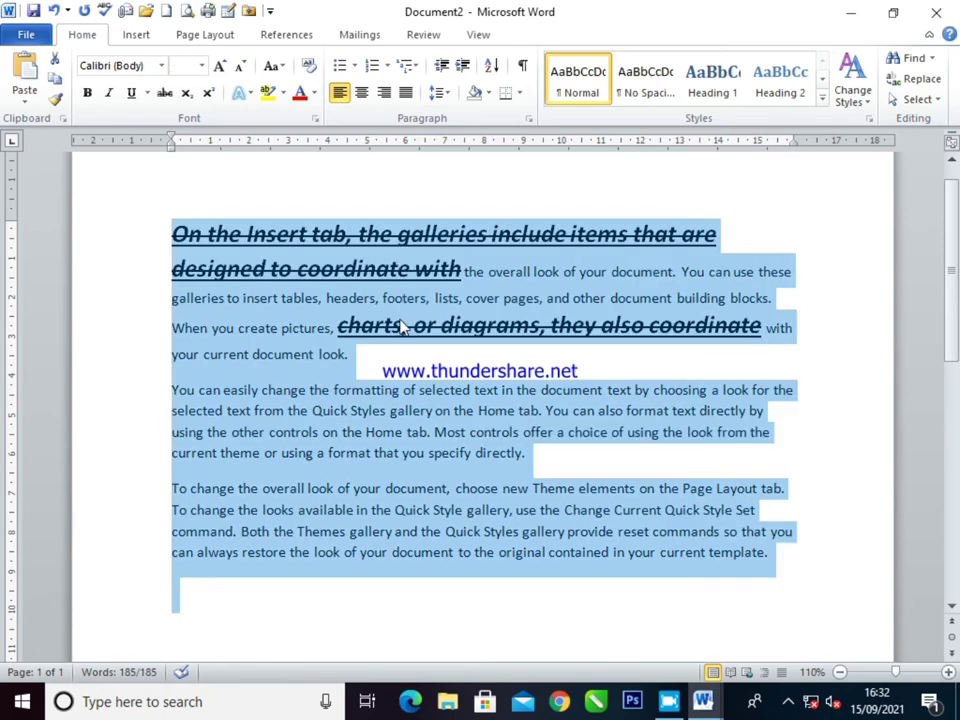
key(ctrl+z)
key(ctrl+z)
key(ctrl+z)
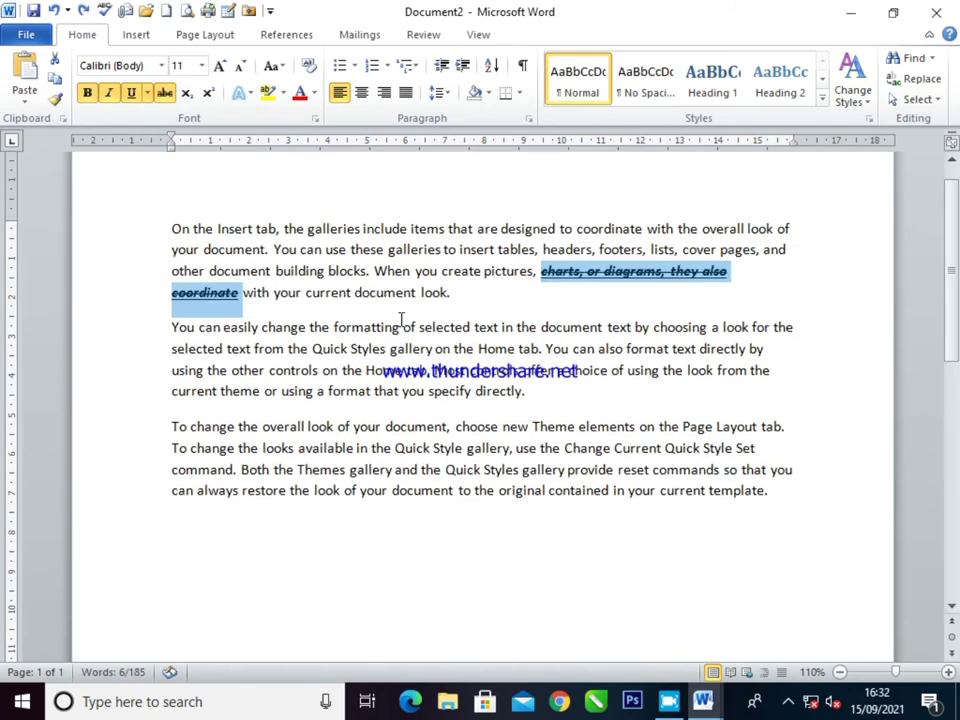
key(ctrl+z)
key(ctrl+z)
key(ctrl+z)
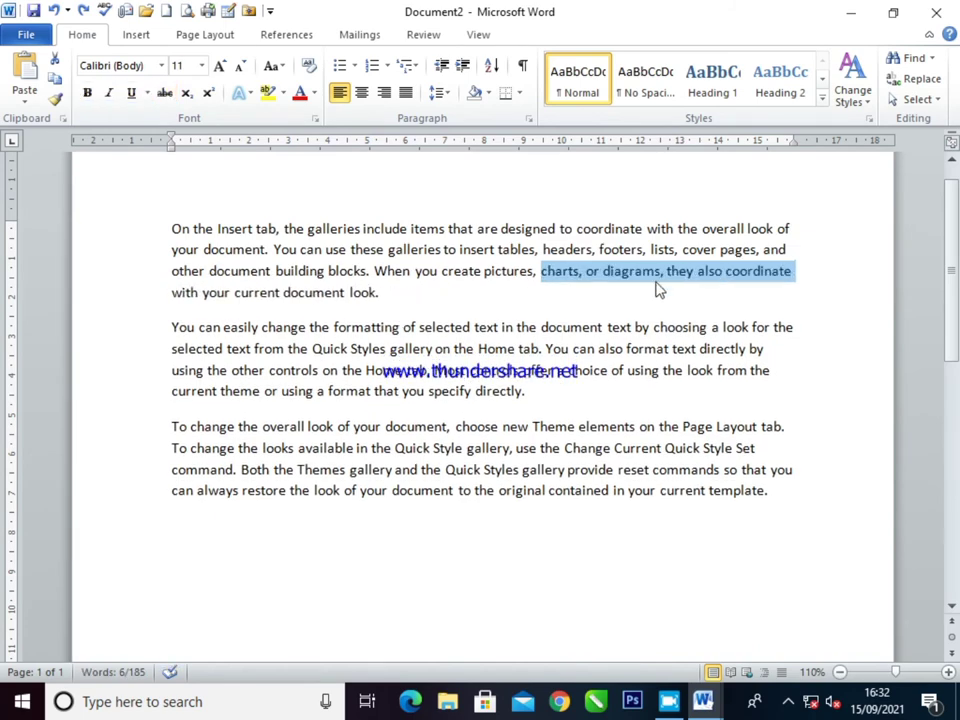
click(543, 317)
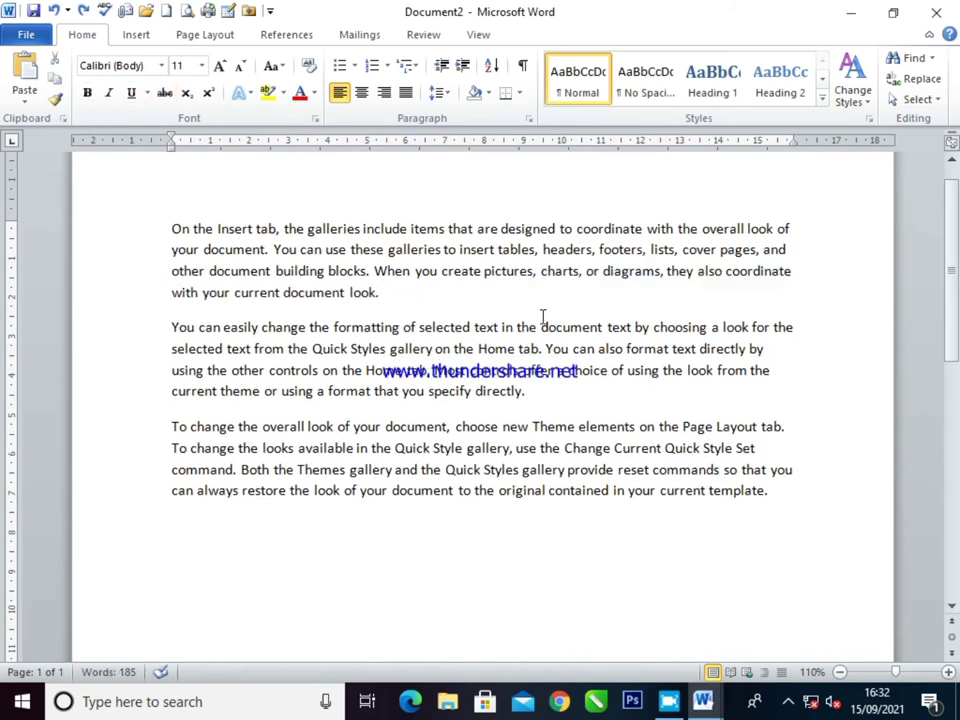
Make the second paragraph's opening words bold, underlined and 16 pt.
key(ctrl+Down)
key(ctrl+shift+Right)
key(ctrl+shift+Right)
key(ctrl+shift+Right)
key(ctrl+shift+Right)
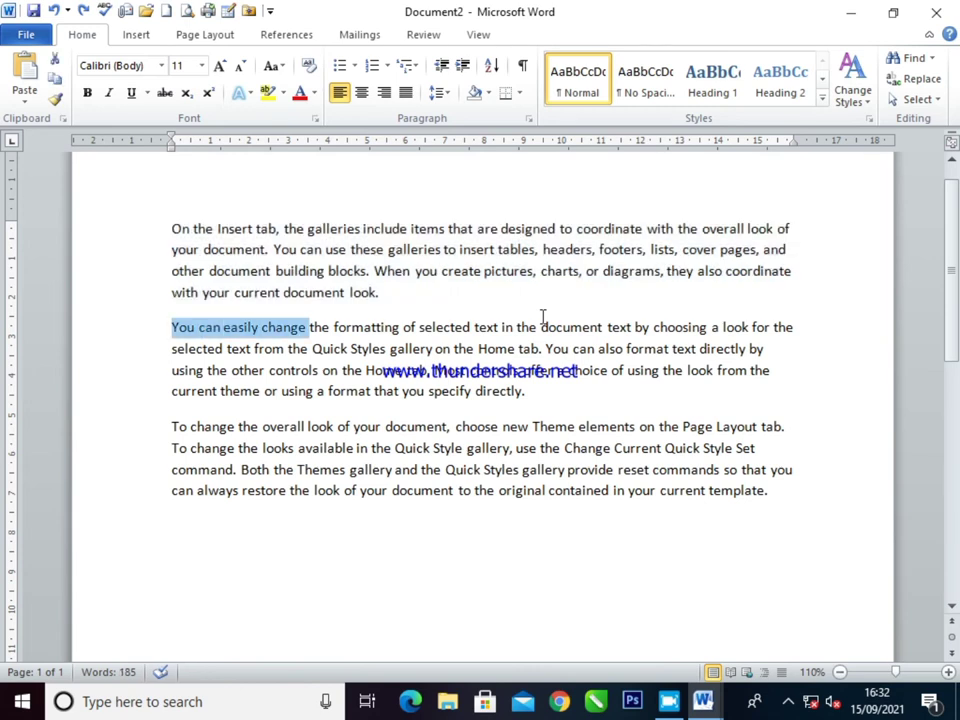
key(ctrl+shift+Right)
key(ctrl+shift+Right)
key(ctrl+shift+Right)
key(ctrl+shift+Right)
key(ctrl+shift+Right)
key(ctrl+shift+Right)
key(ctrl+shift+Right)
key(ctrl+shift+Right)
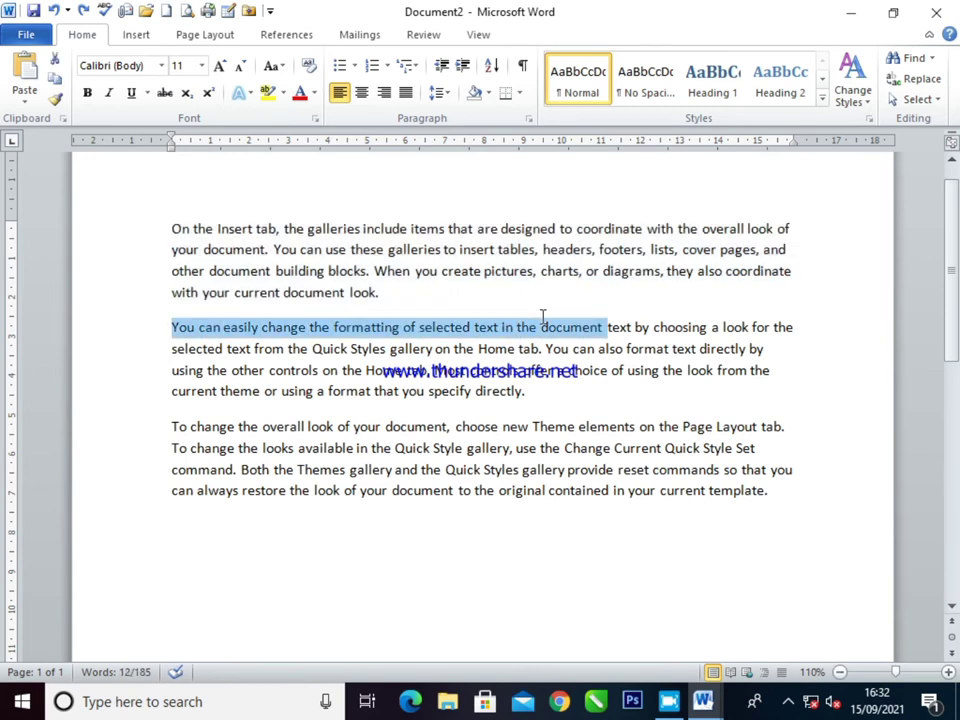
key(ctrl+b)
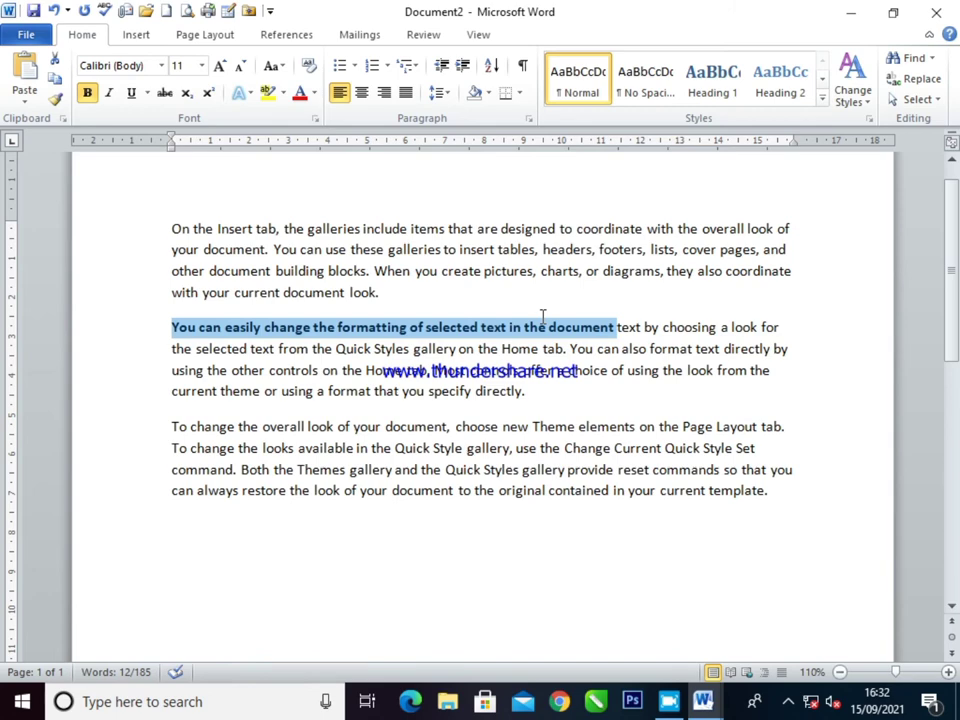
key(ctrl+u)
key(ctrl+shift+period)
key(ctrl+shift+period)
key(ctrl+shift+period)
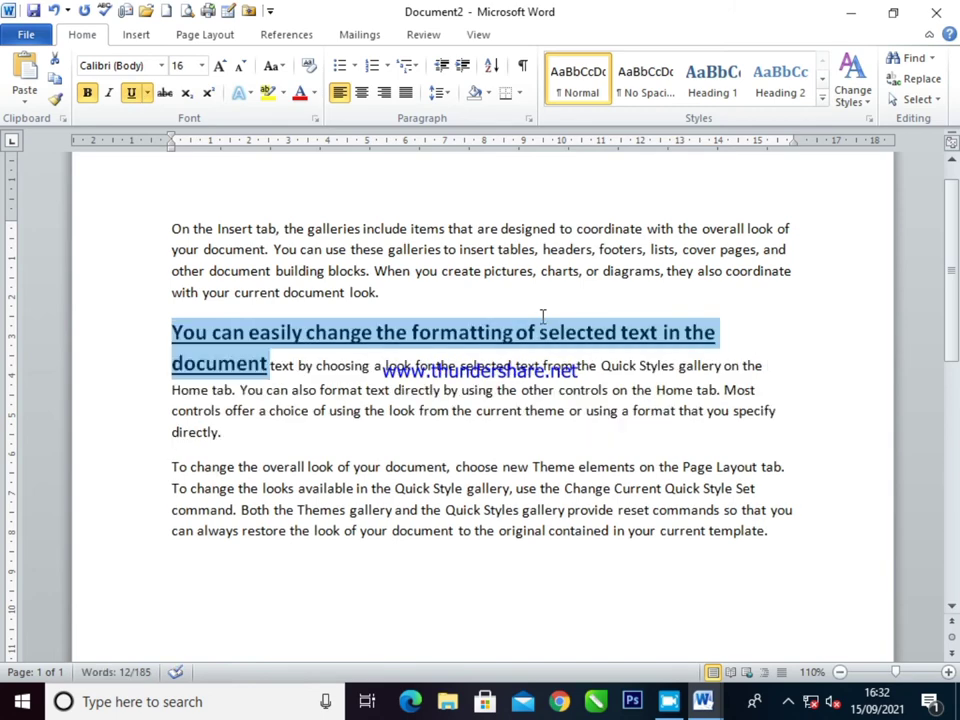
key(Left)
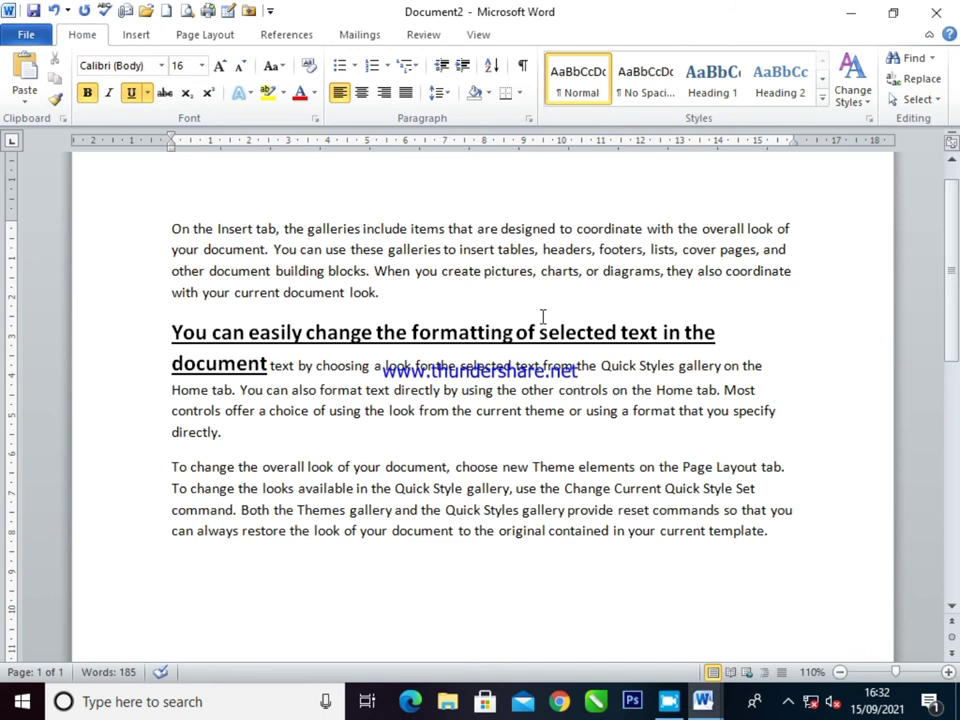
Narrow the selection at the second paragraph's start down to the letter Y.
key(ctrl+shift+Right)
key(ctrl+shift+Right)
key(ctrl+shift+Right)
key(ctrl+shift+Right)
key(ctrl+shift+Left)
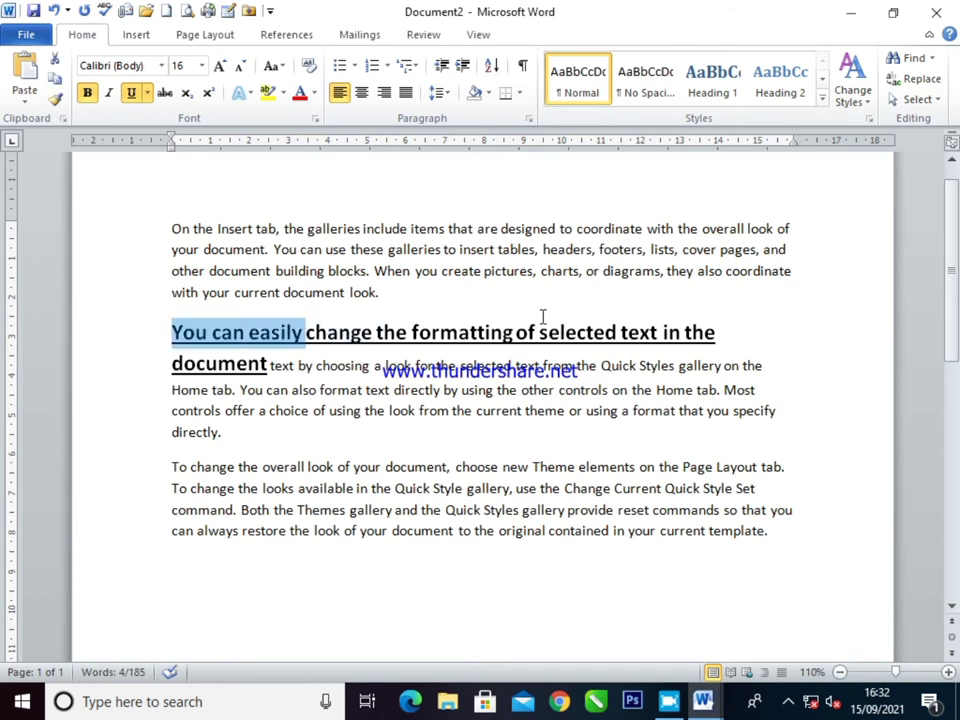
key(ctrl+shift+Left)
key(ctrl+shift+Left)
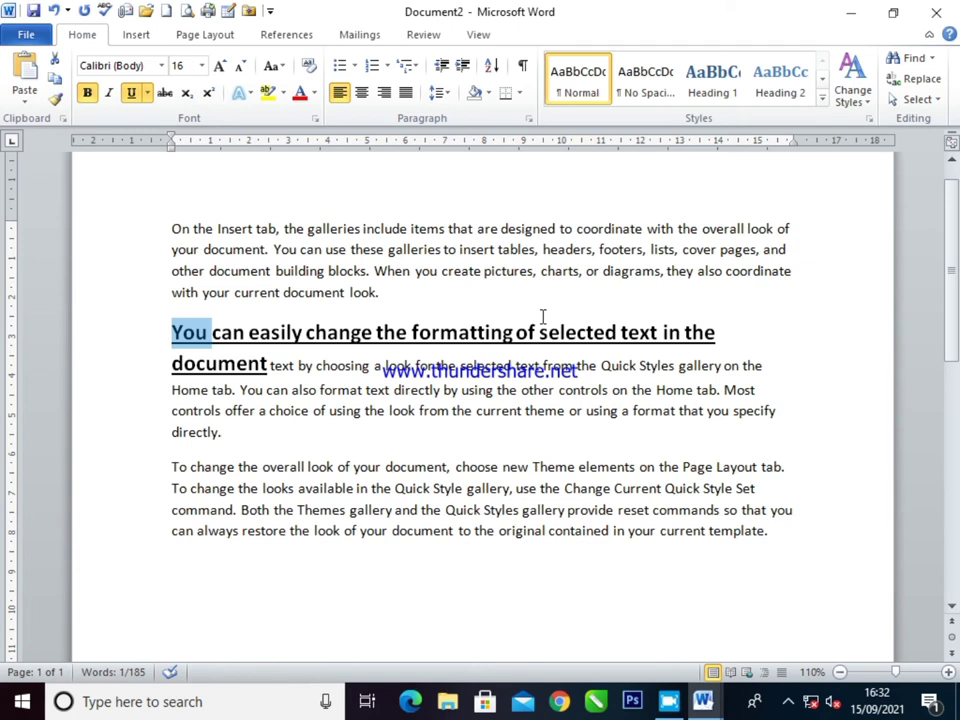
key(ctrl+shift+Left)
key(shift+Right)
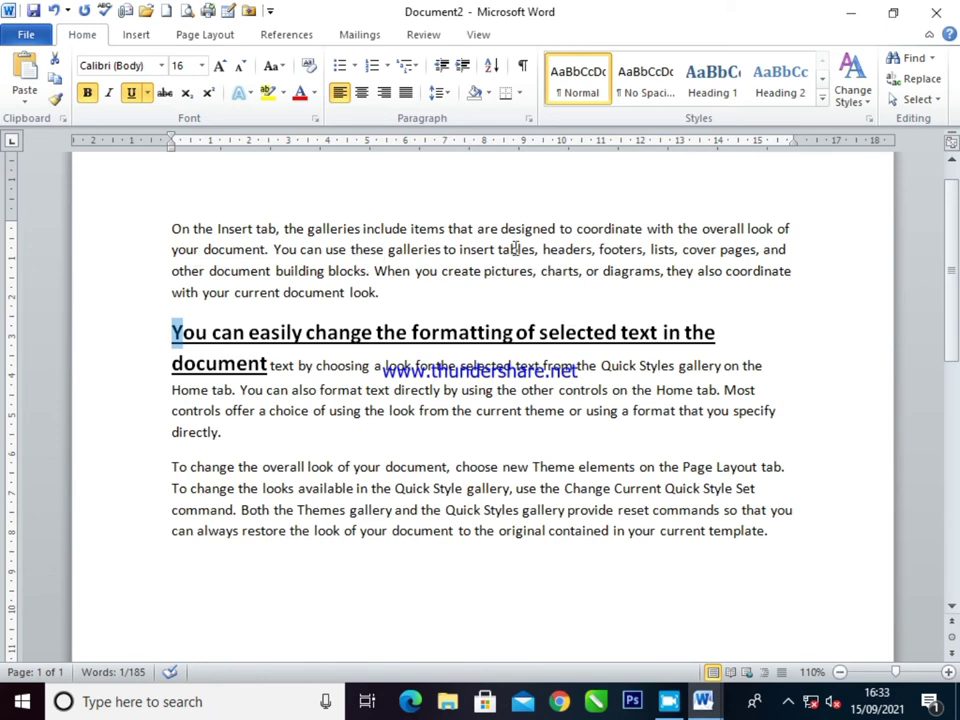
Paste the heading formatting onto the first paragraph's opening phrase, then undo it.
key(ctrl+Home)
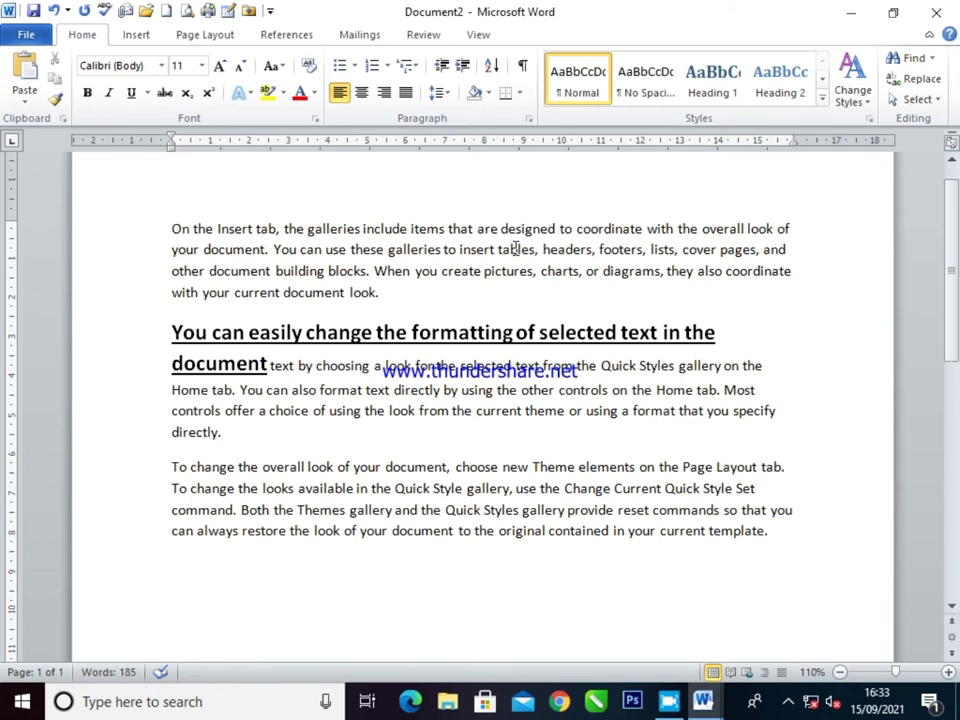
key(ctrl+shift+Right)
key(ctrl+shift+Right)
key(ctrl+shift+Right)
key(ctrl+shift+Right)
key(ctrl+shift+Right)
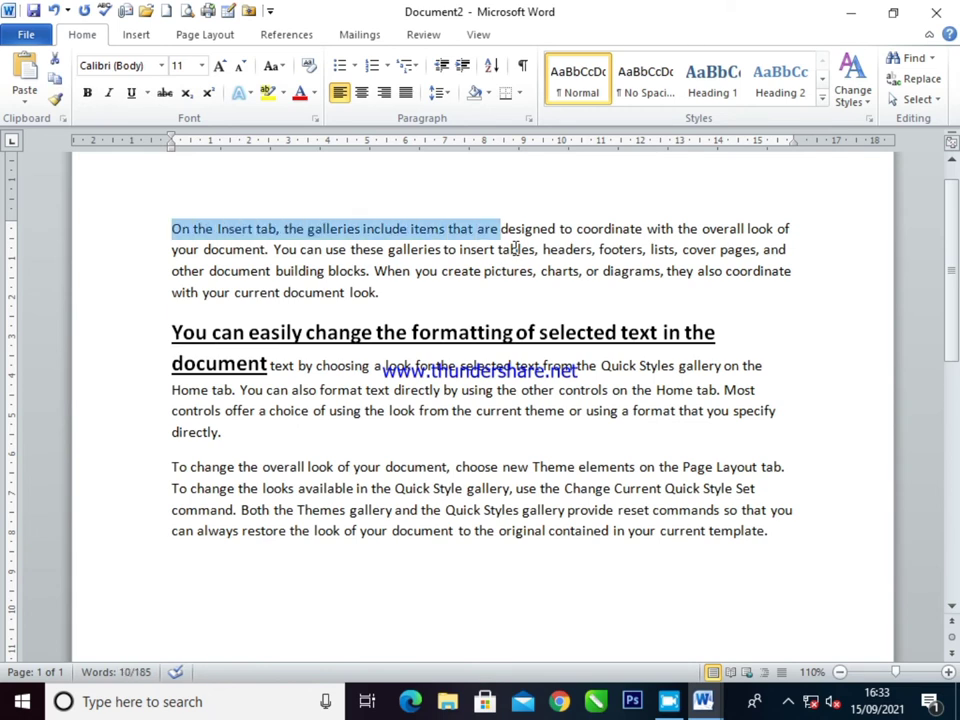
key(ctrl+shift+v)
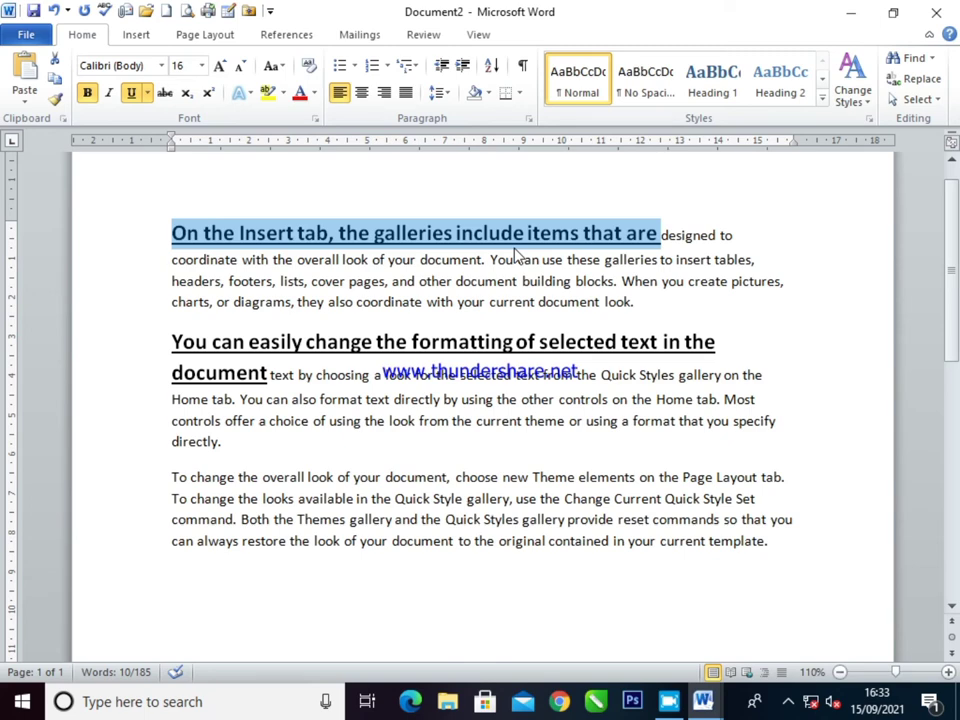
click(467, 225)
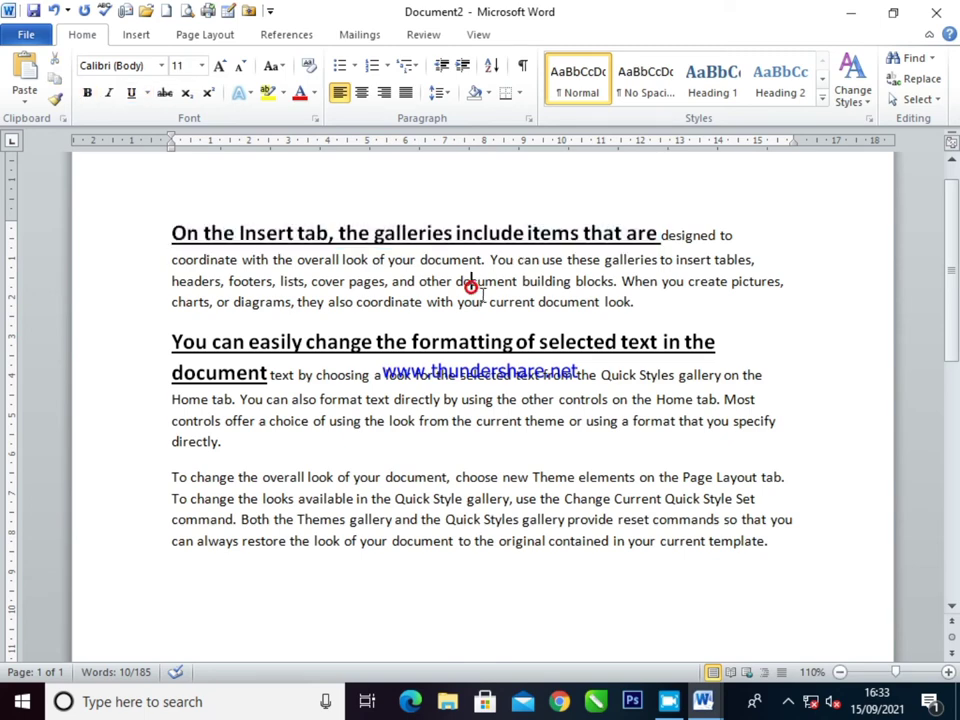
key(ctrl+z)
key(ctrl+z)
key(ctrl+z)
key(ctrl+z)
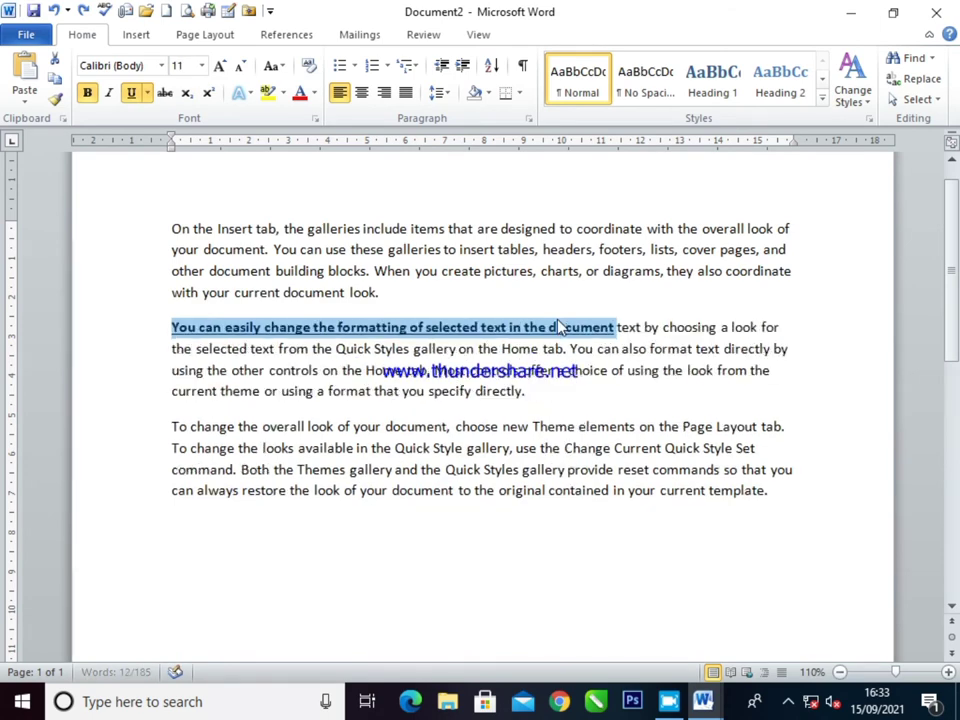
key(ctrl+z)
click(557, 388)
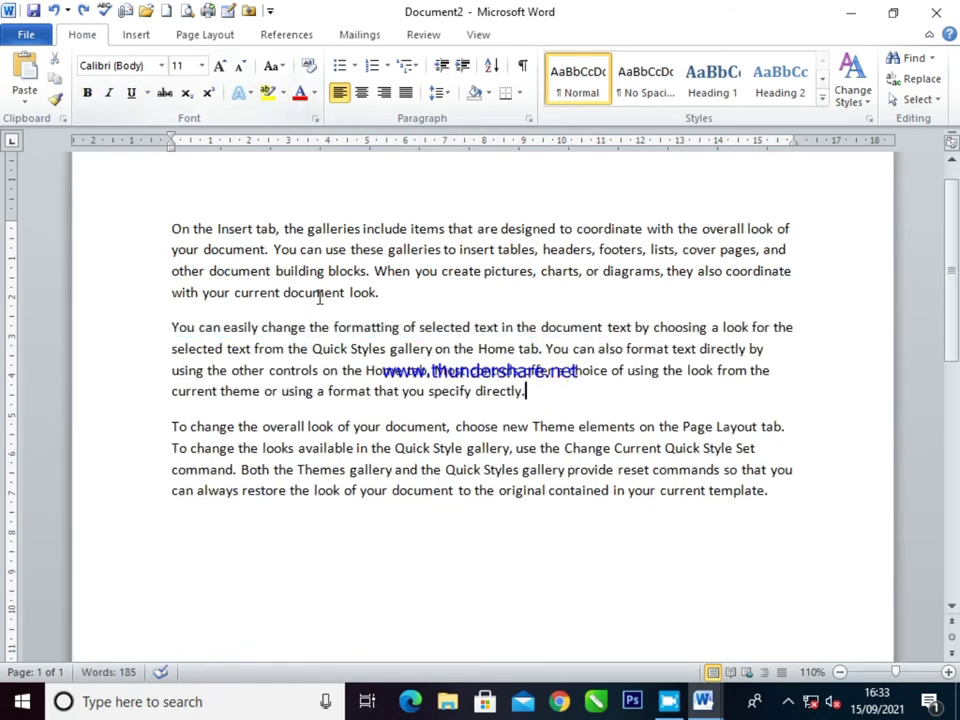
Highlight 'pictures,' in yellow and turn on the yellow highlighter pen.
drag(174, 228, 793, 226)
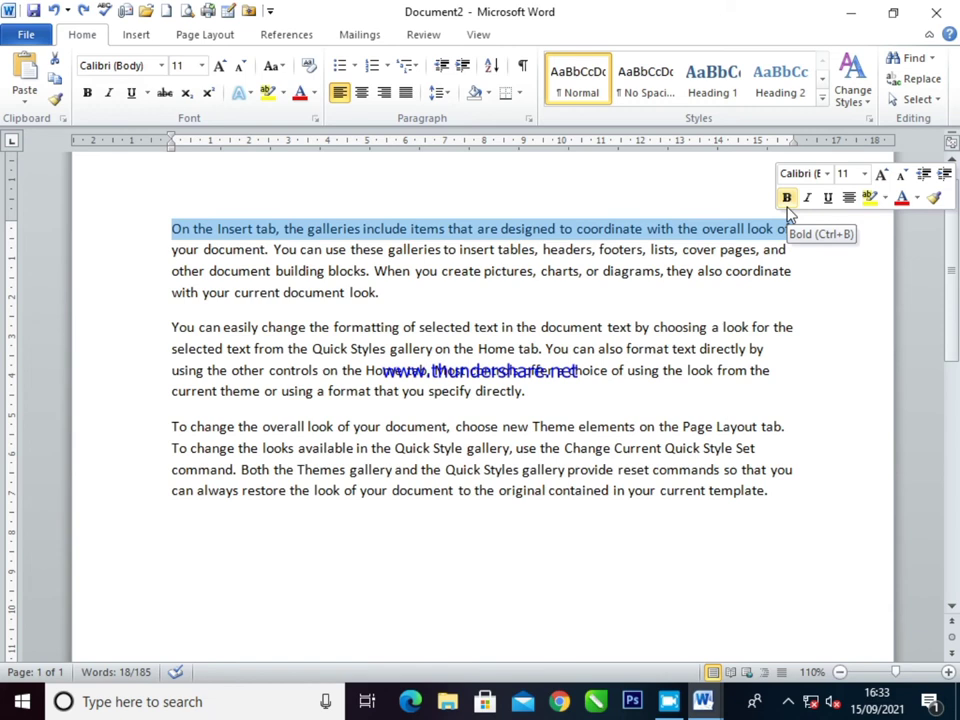
click(587, 269)
double_click(575, 271)
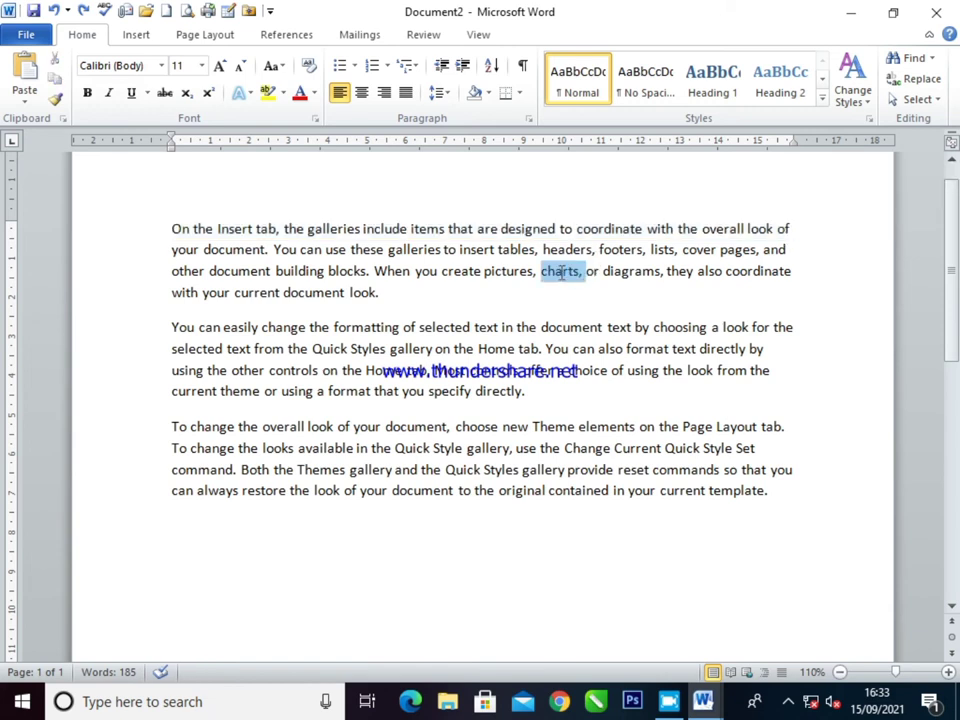
drag(485, 271, 536, 279)
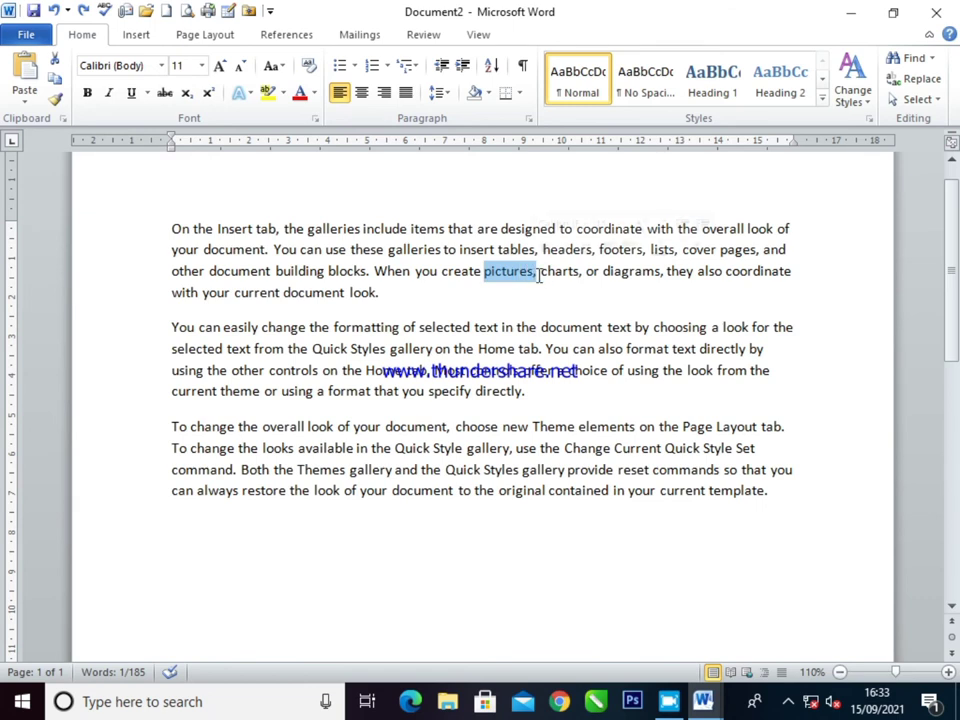
click(283, 92)
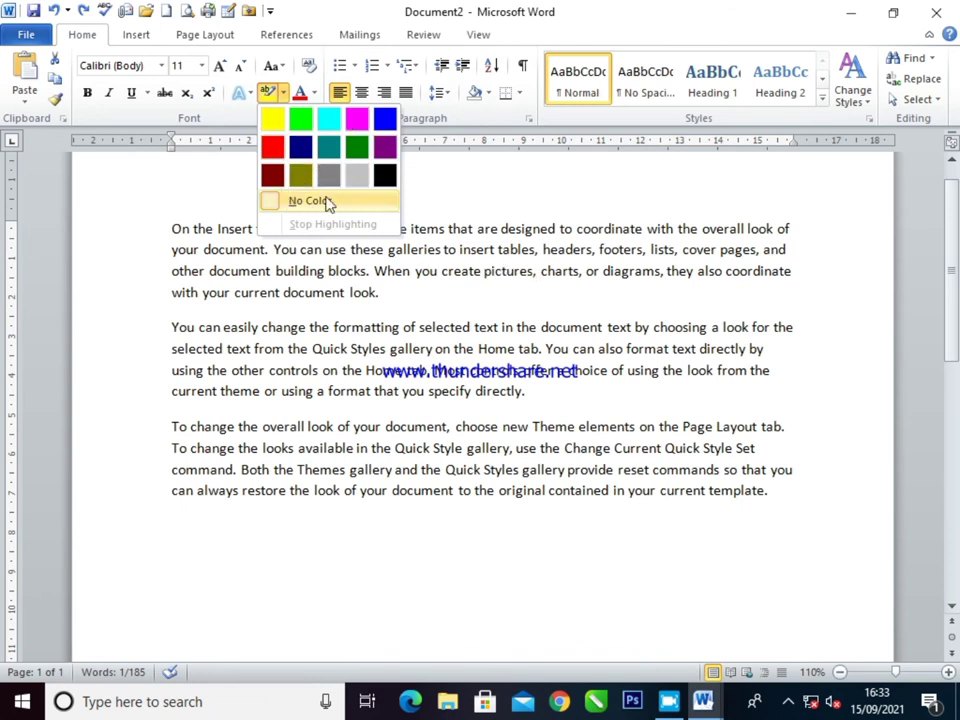
click(274, 120)
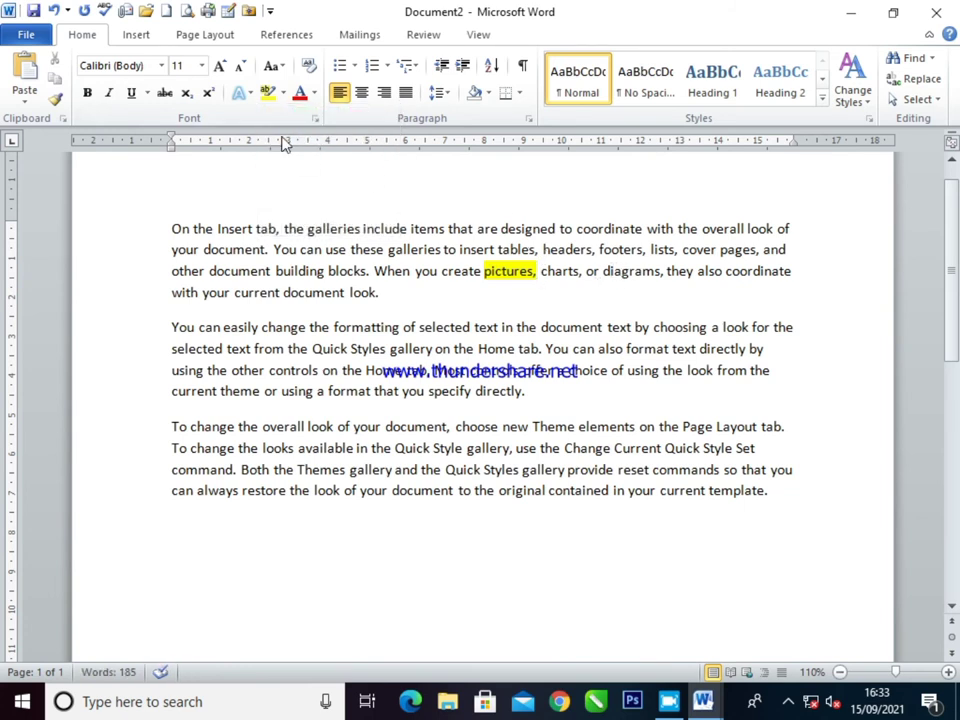
click(283, 92)
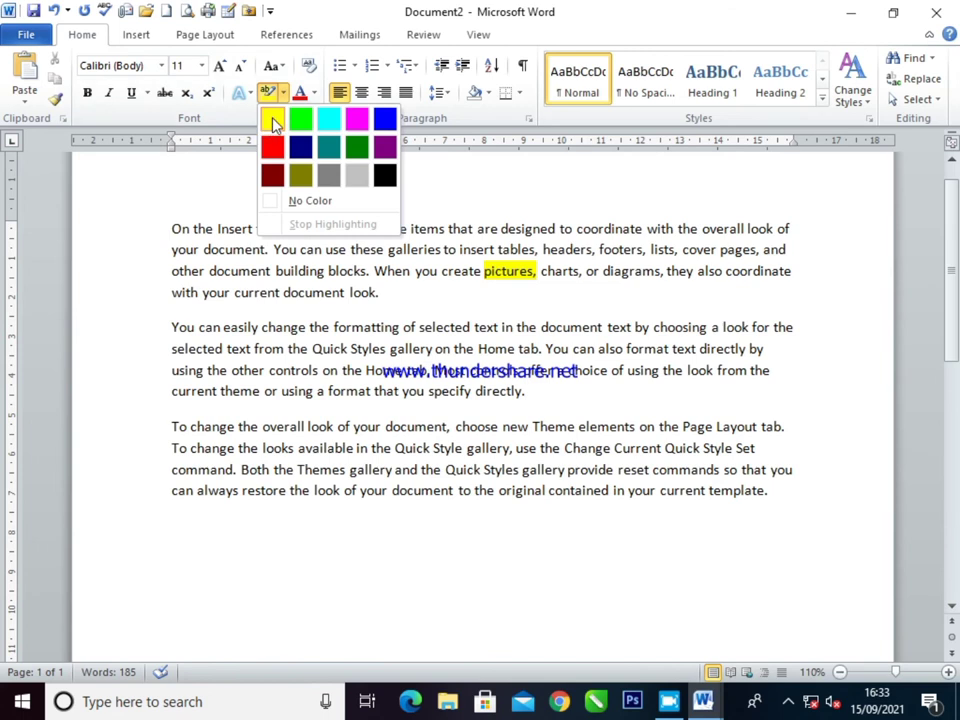
click(274, 120)
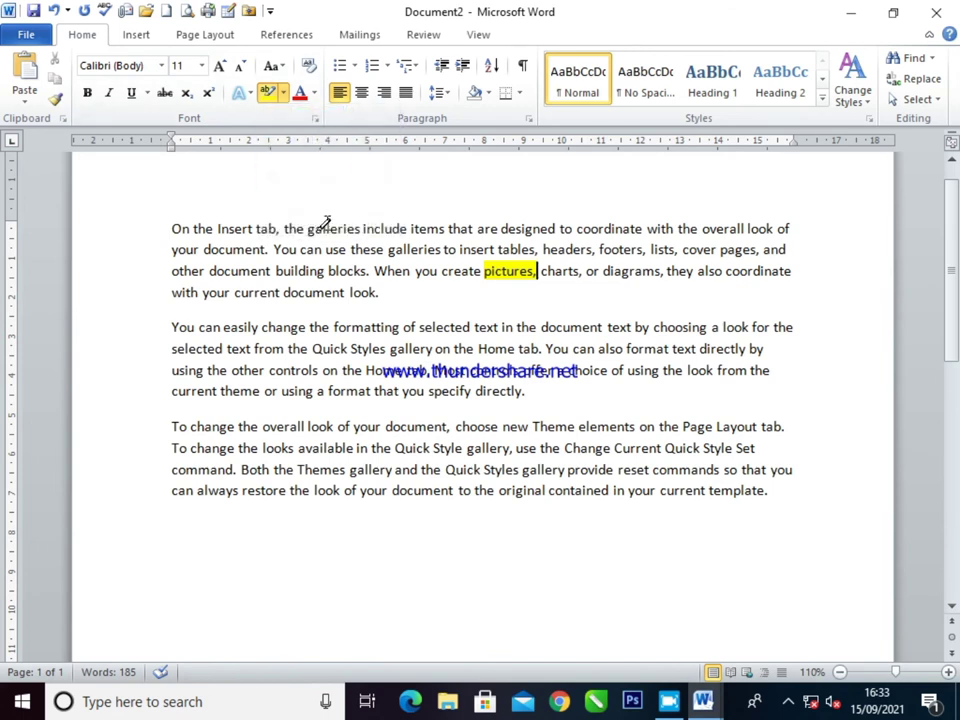
Highlight 'galleries', 'document building', the Styles and Themes gallery passages and more in yellow.
drag(316, 226, 358, 228)
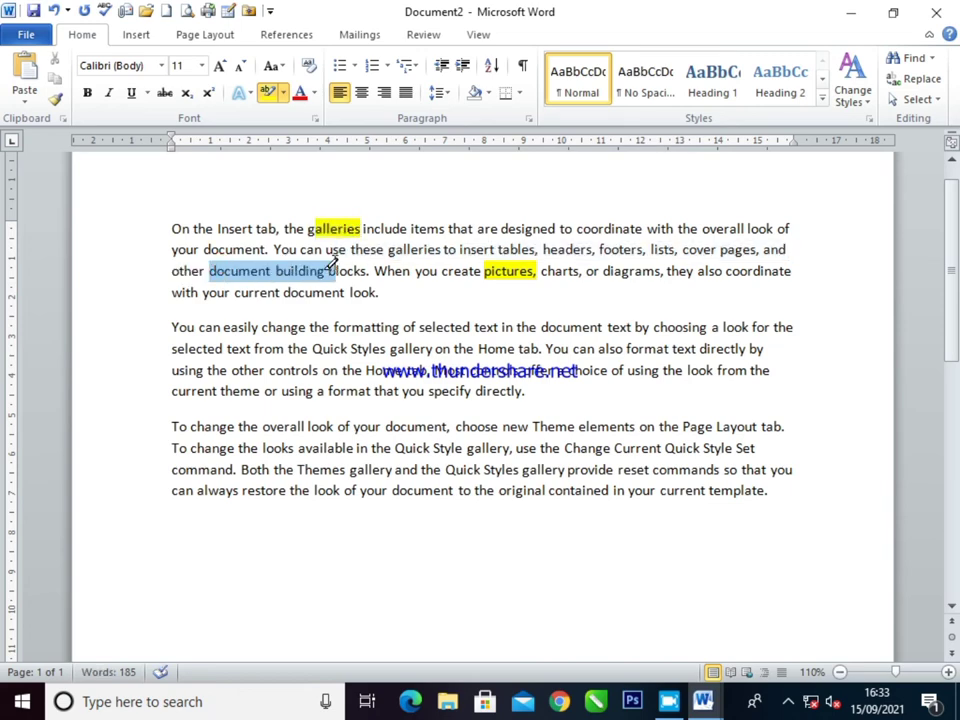
drag(283, 261, 328, 271)
drag(351, 349, 608, 370)
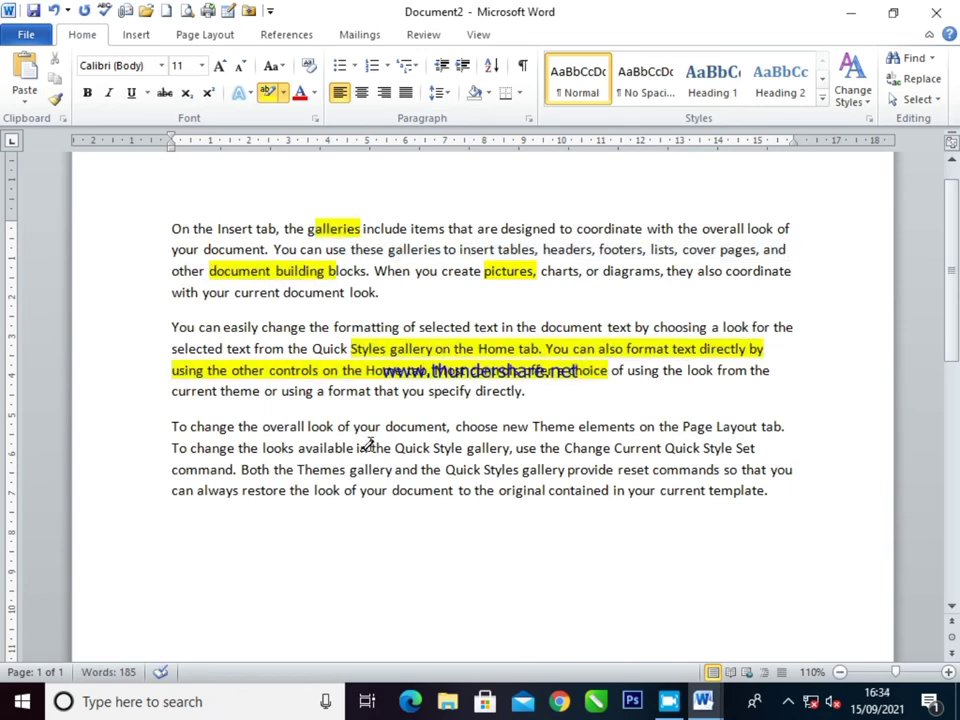
drag(268, 427, 634, 427)
drag(326, 469, 600, 469)
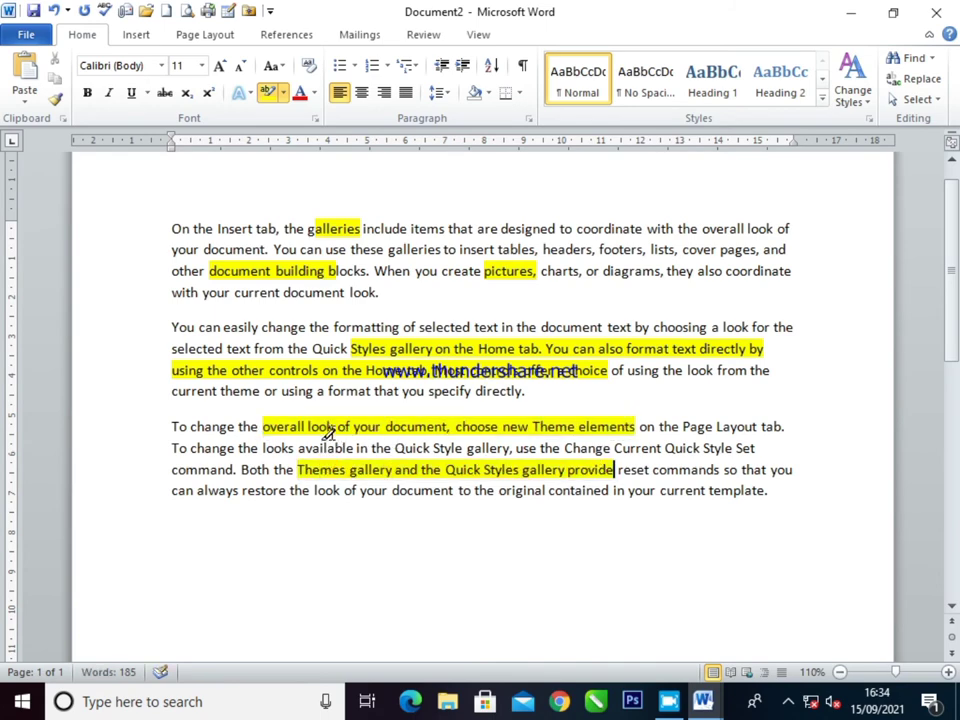
drag(638, 427, 661, 448)
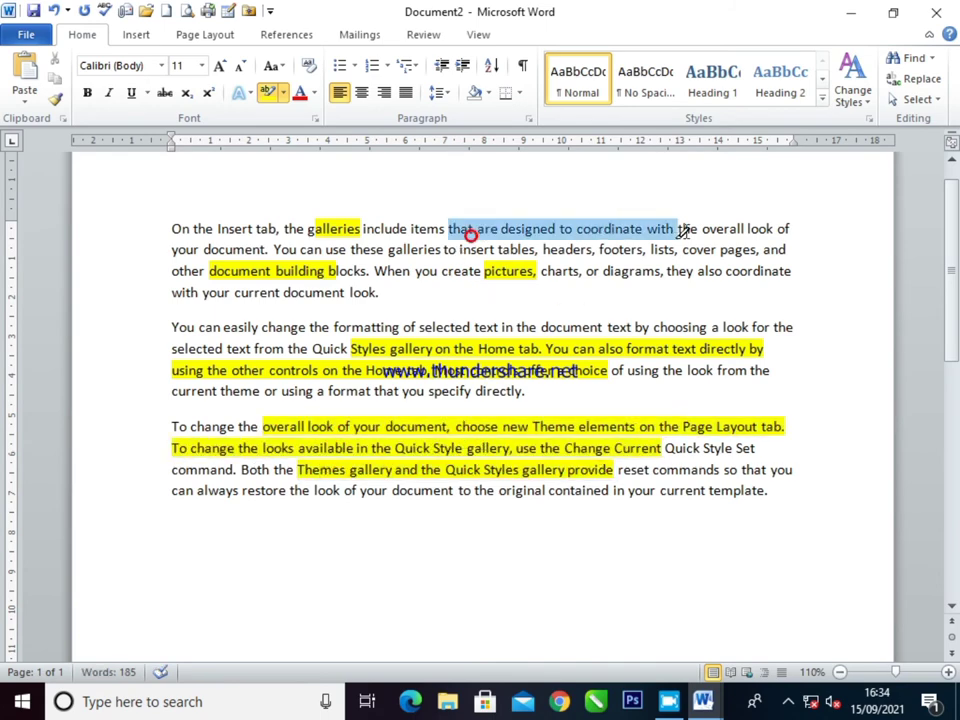
drag(448, 228, 774, 228)
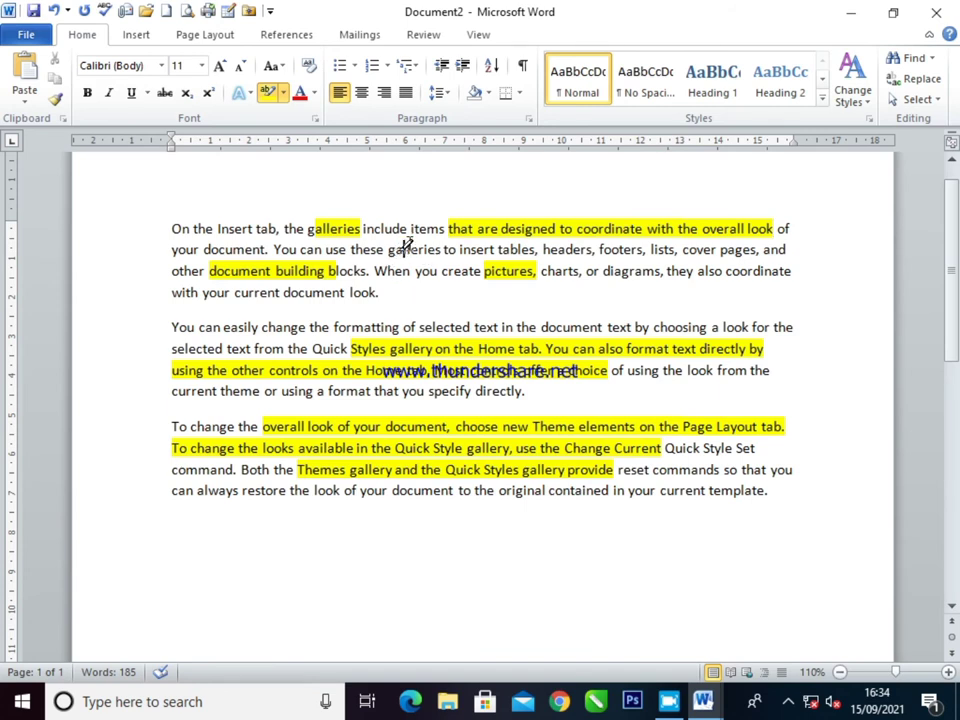
key(Escape)
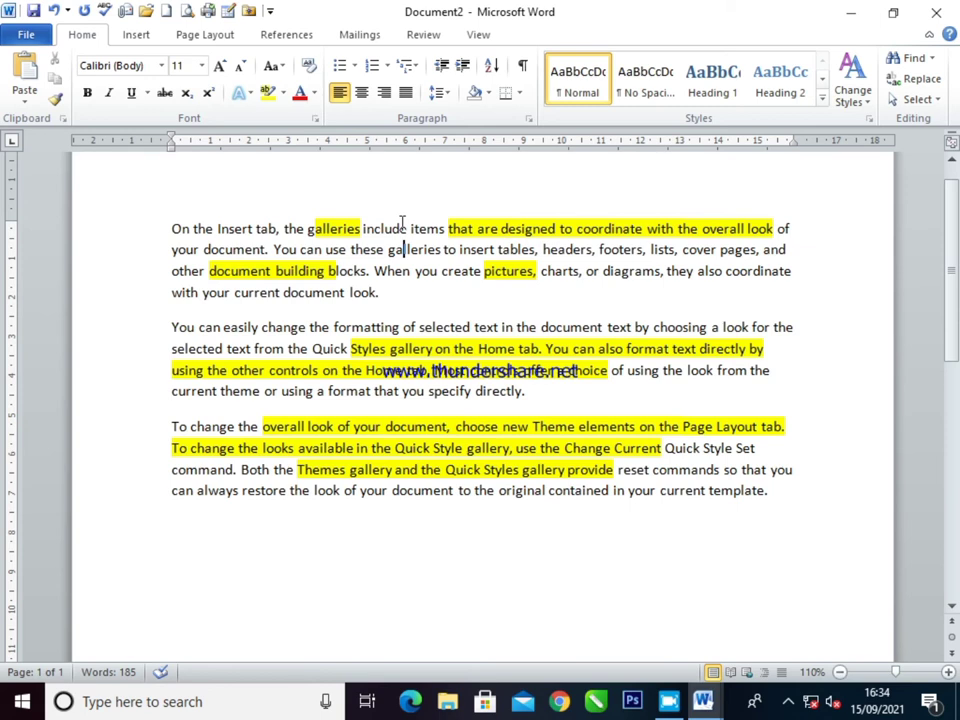
click(268, 93)
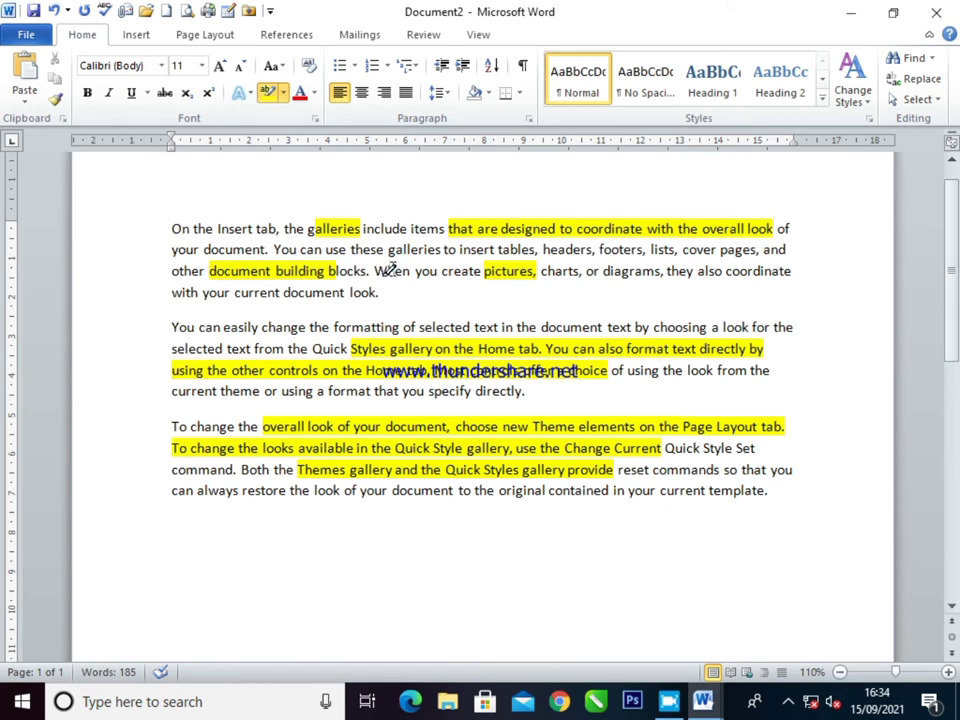
key(Escape)
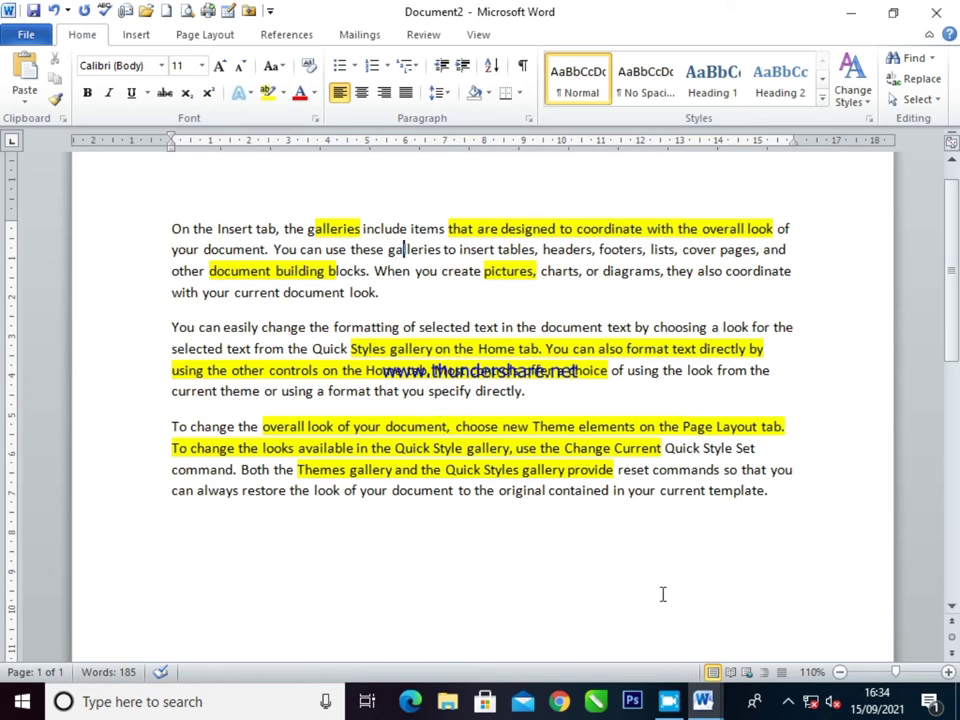
Format-paint the plain style of 'On the Insert tab' across the document, removing all yellow highlights.
drag(276, 228, 140, 232)
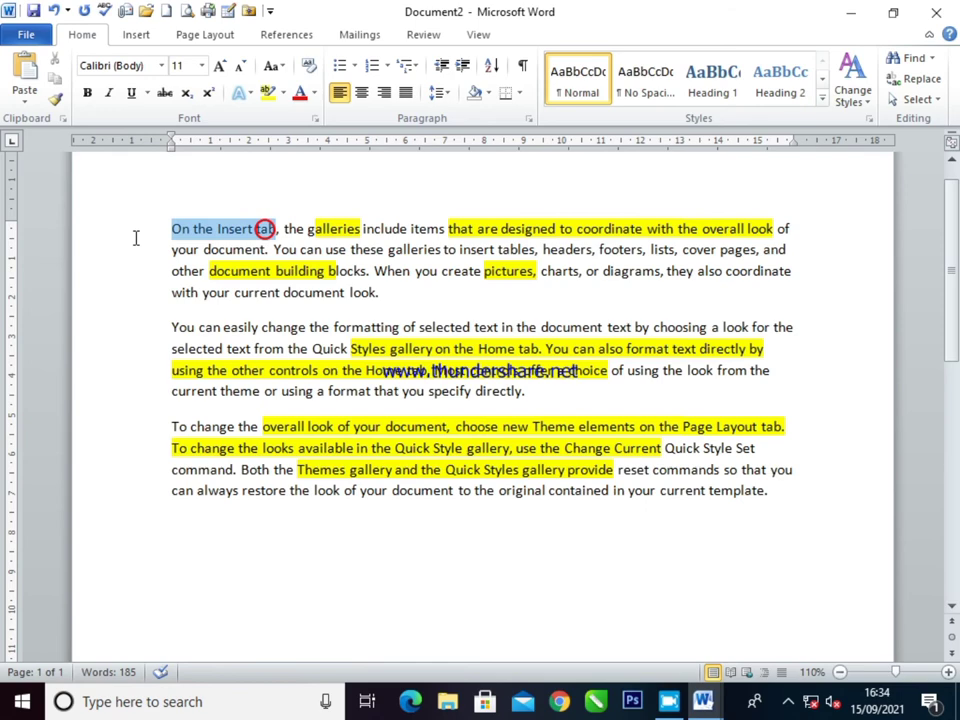
click(55, 97)
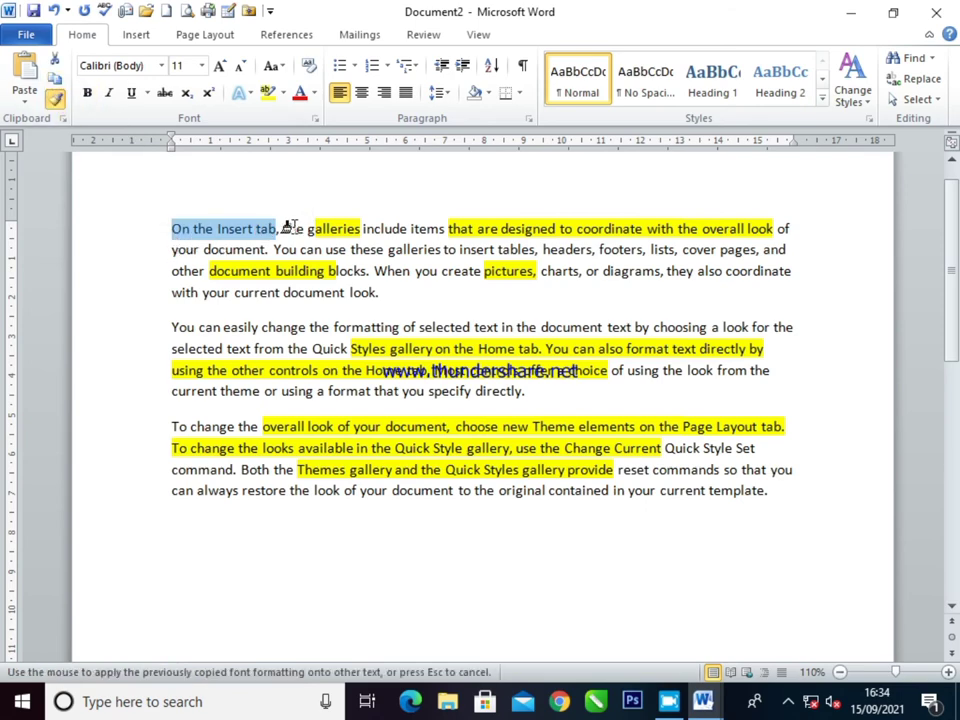
drag(284, 228, 827, 484)
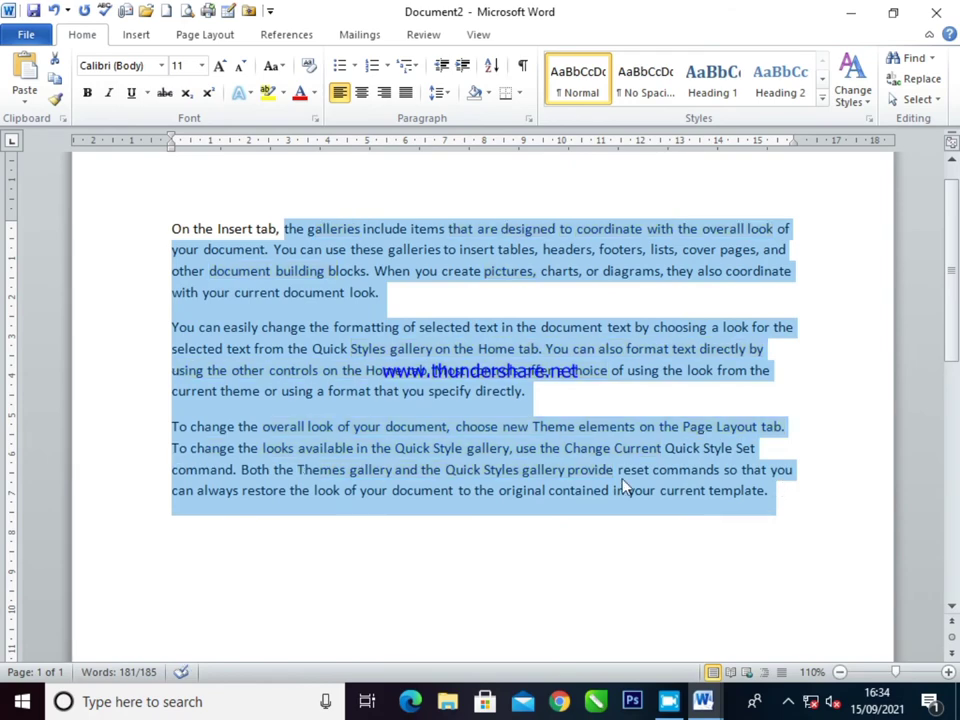
click(615, 469)
click(281, 252)
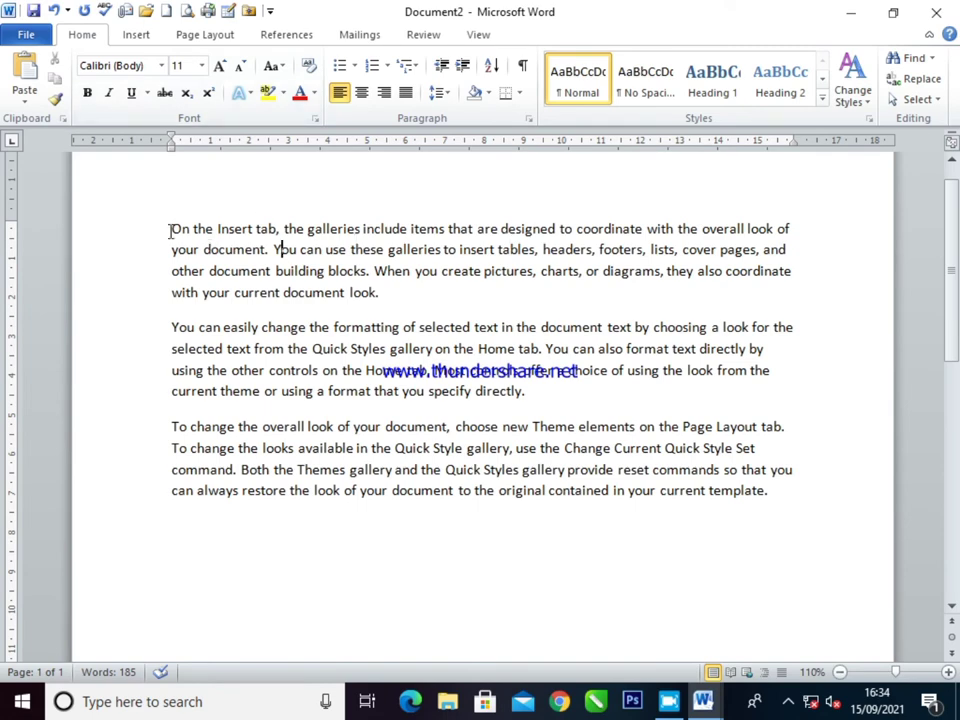
drag(171, 229, 747, 396)
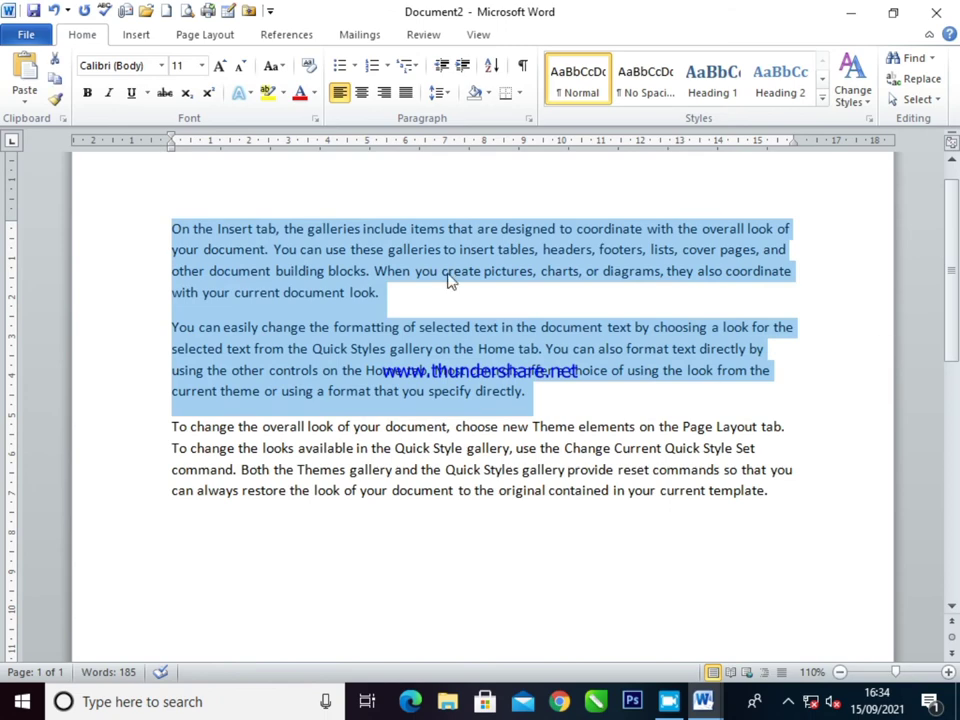
click(316, 93)
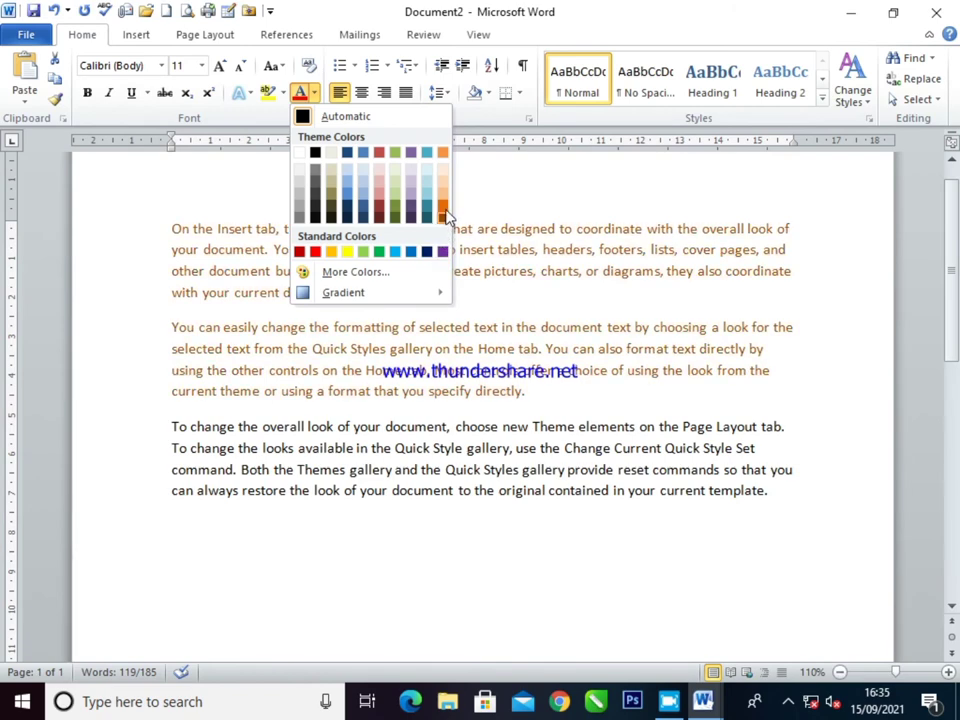
click(315, 251)
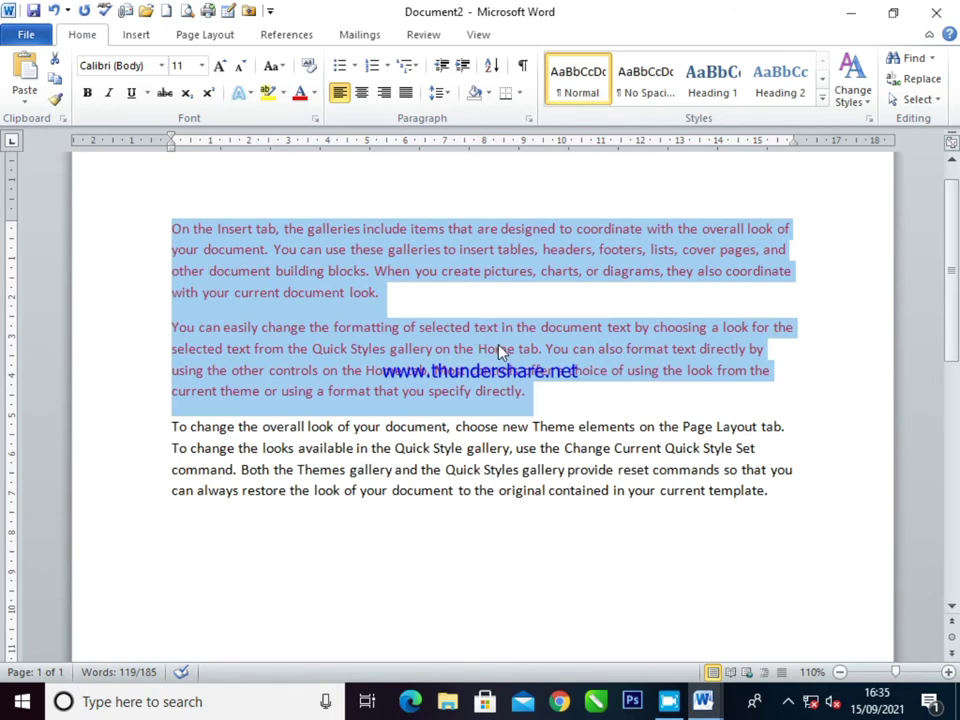
click(526, 391)
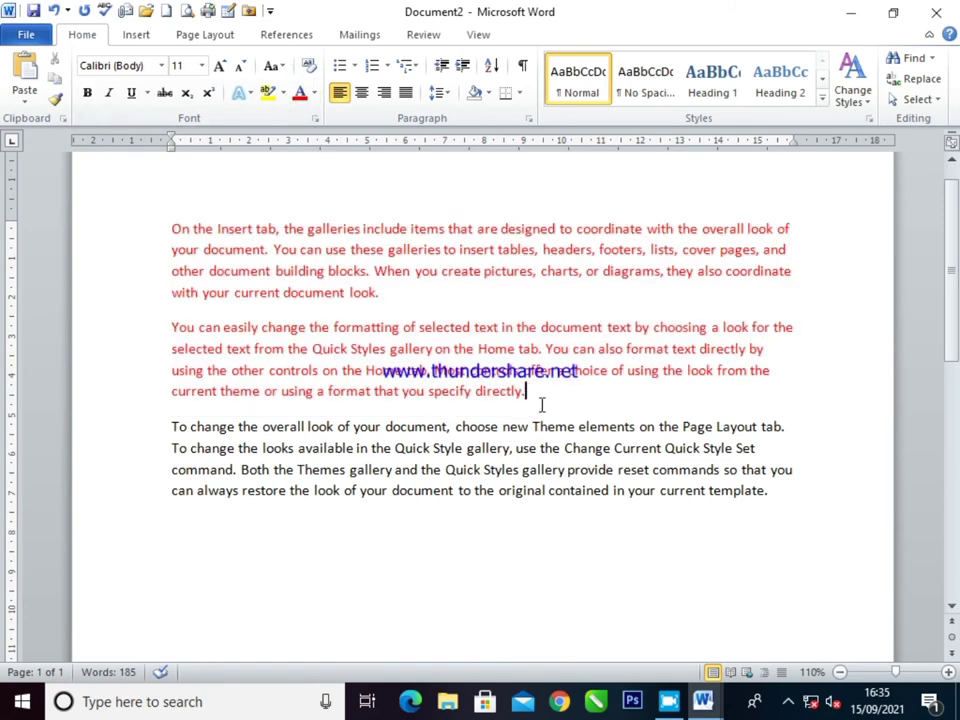
drag(541, 404, 165, 222)
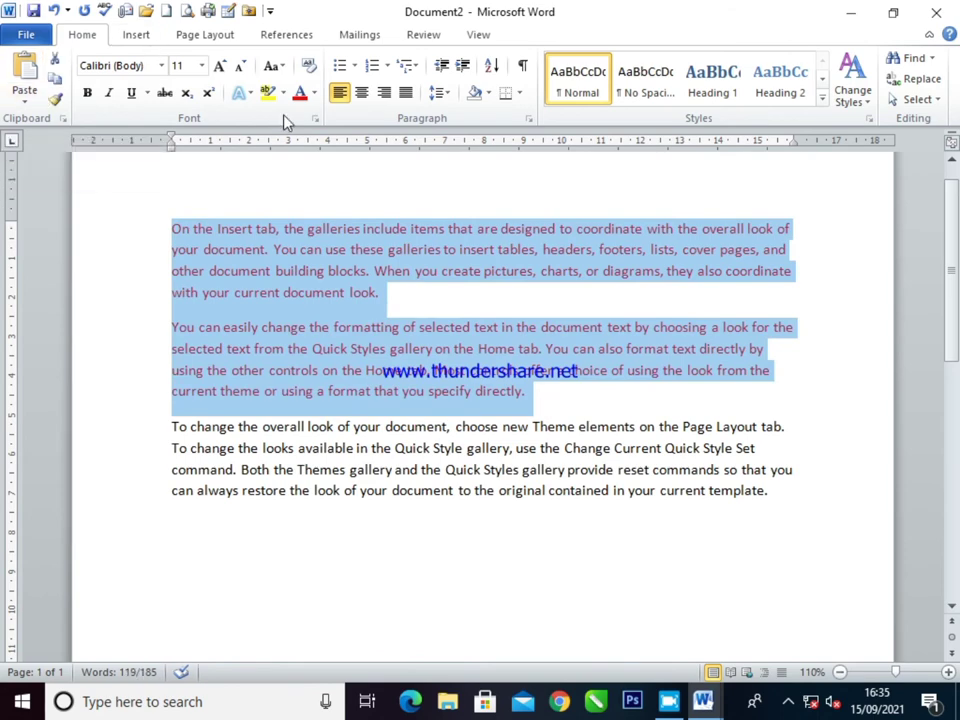
click(314, 92)
click(321, 176)
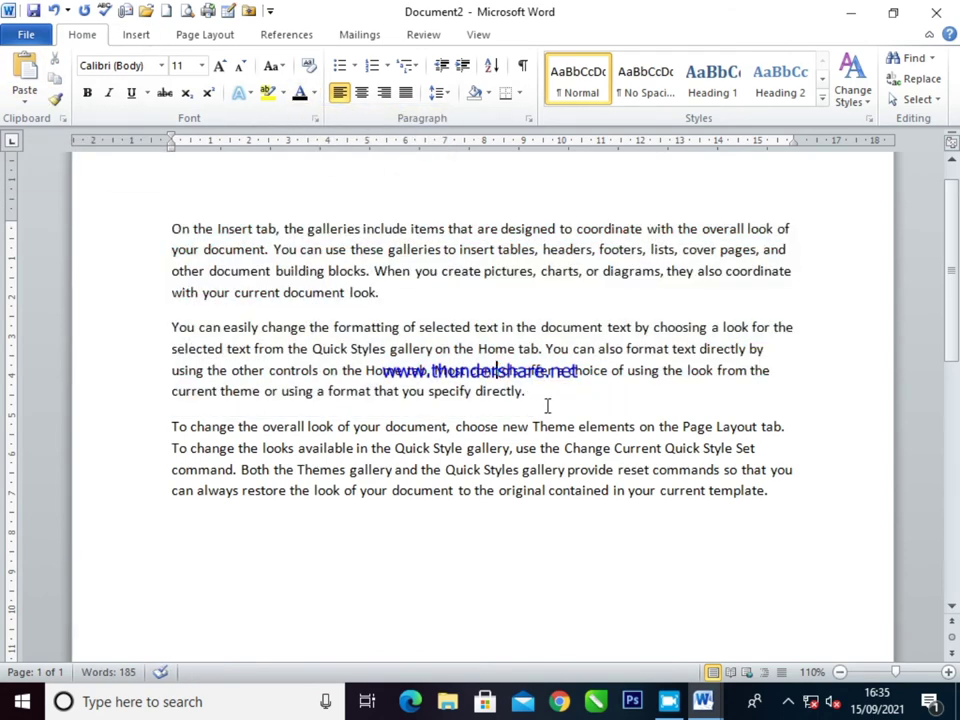
mouse_move(533, 414)
mouse_down()
mouse_move(171, 270)
mouse_move(171, 228)
mouse_up()
click(519, 348)
Select all the text and convert the three paragraphs to lowercase with Change Case.
key(ctrl+a)
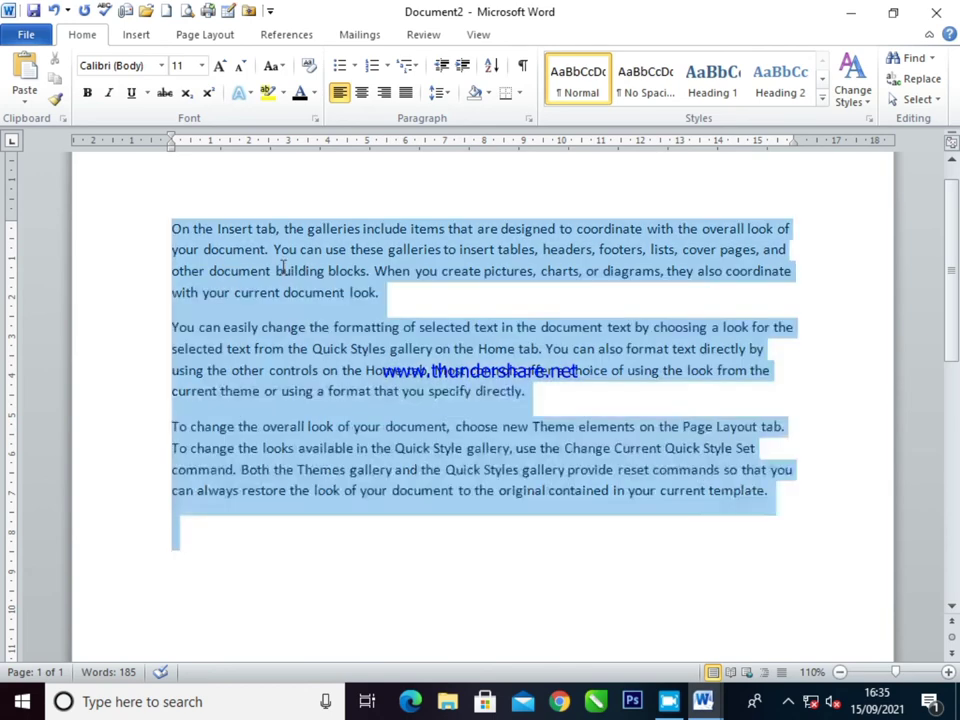
click(278, 68)
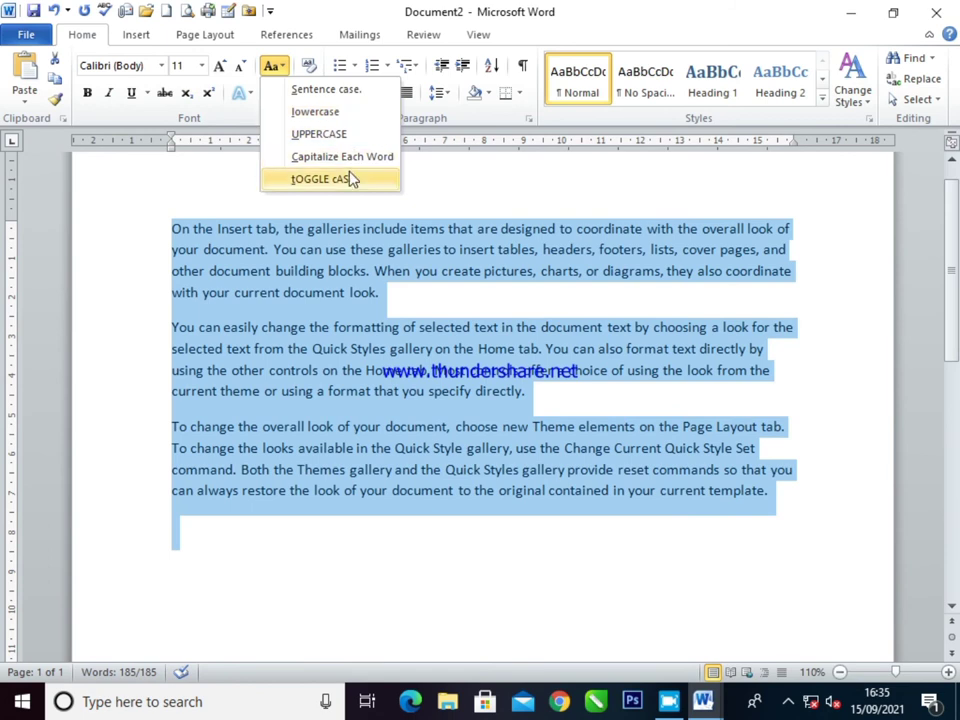
click(385, 98)
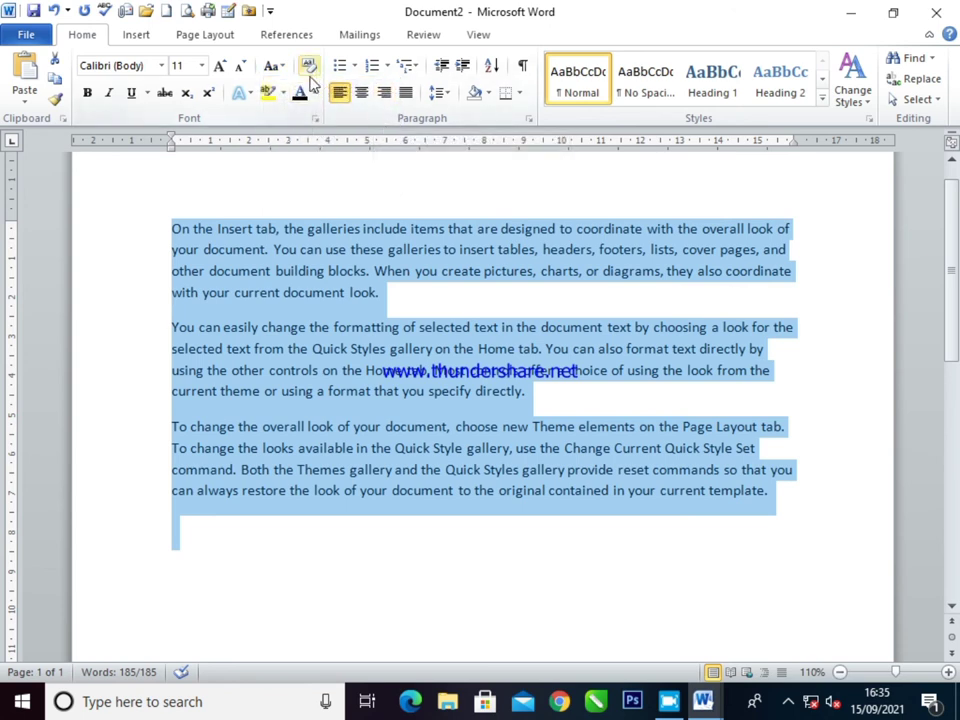
click(272, 66)
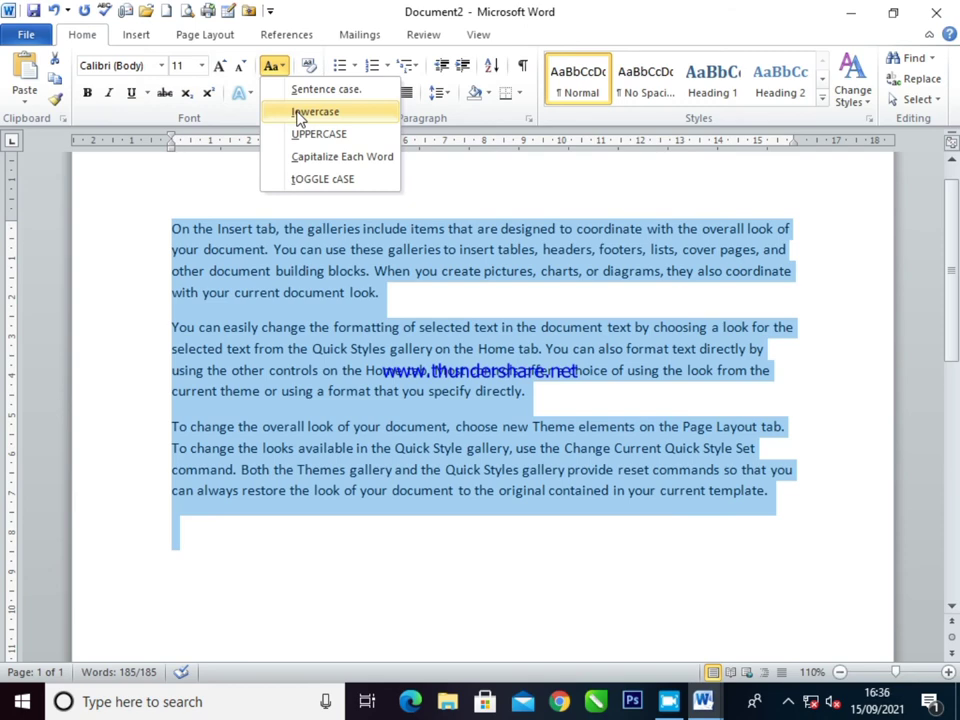
click(300, 115)
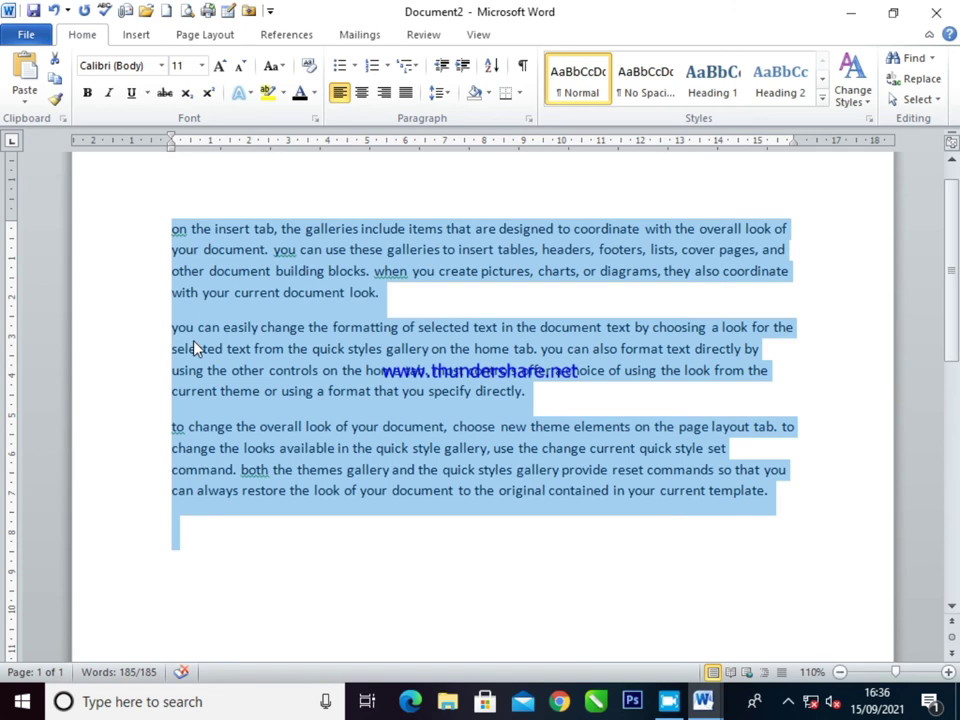
click(272, 65)
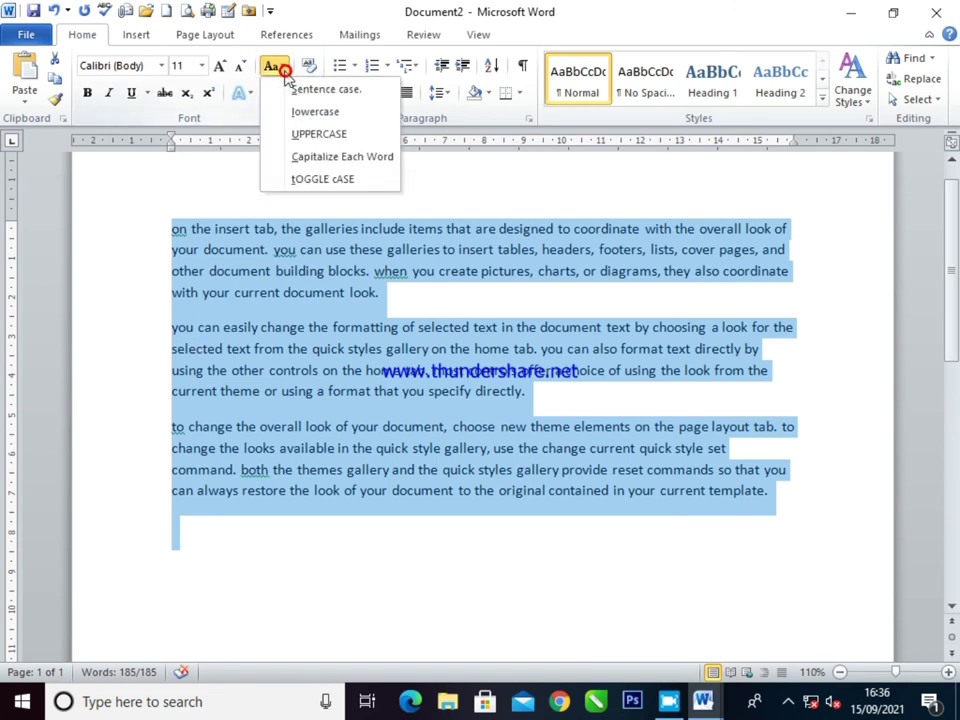
Apply UPPERCASE, then Capitalize Each Word, then tOGGLE cASE to the selected paragraphs.
click(305, 136)
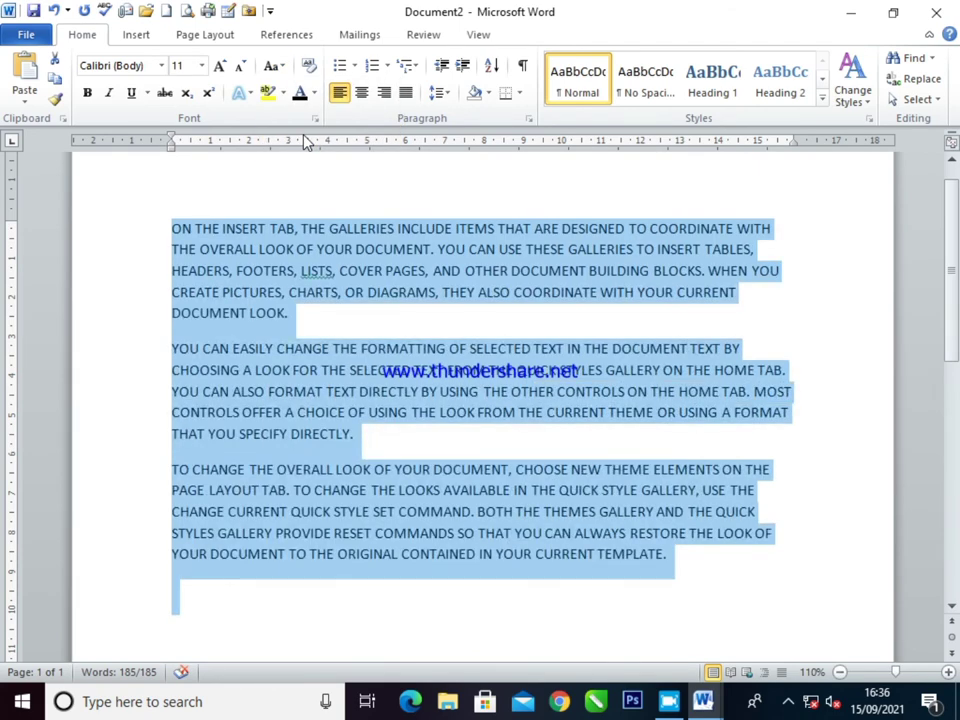
click(272, 65)
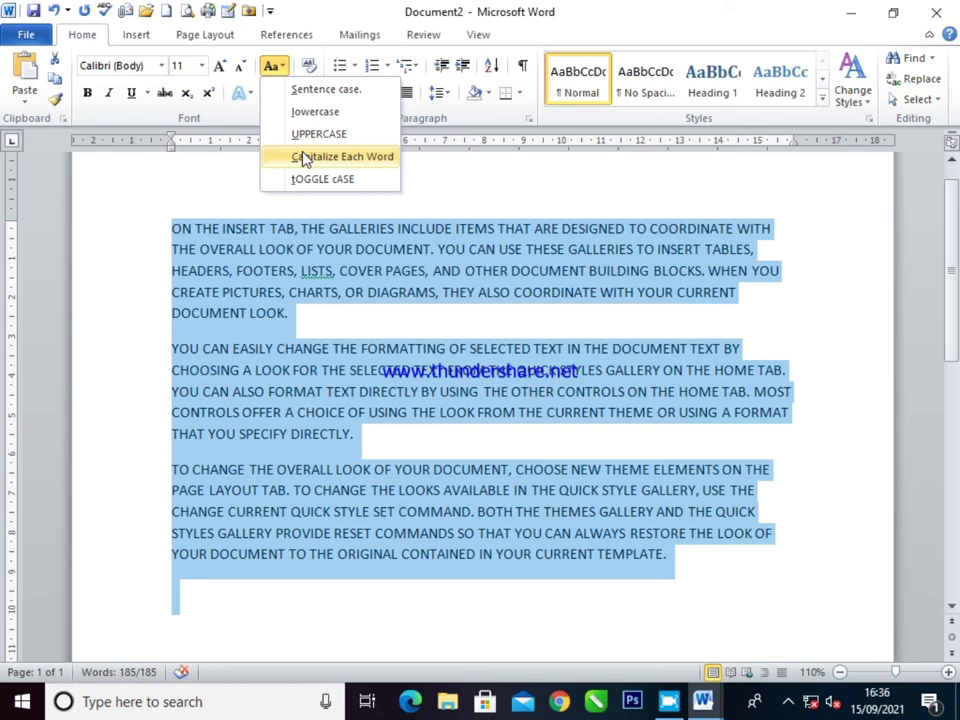
click(304, 157)
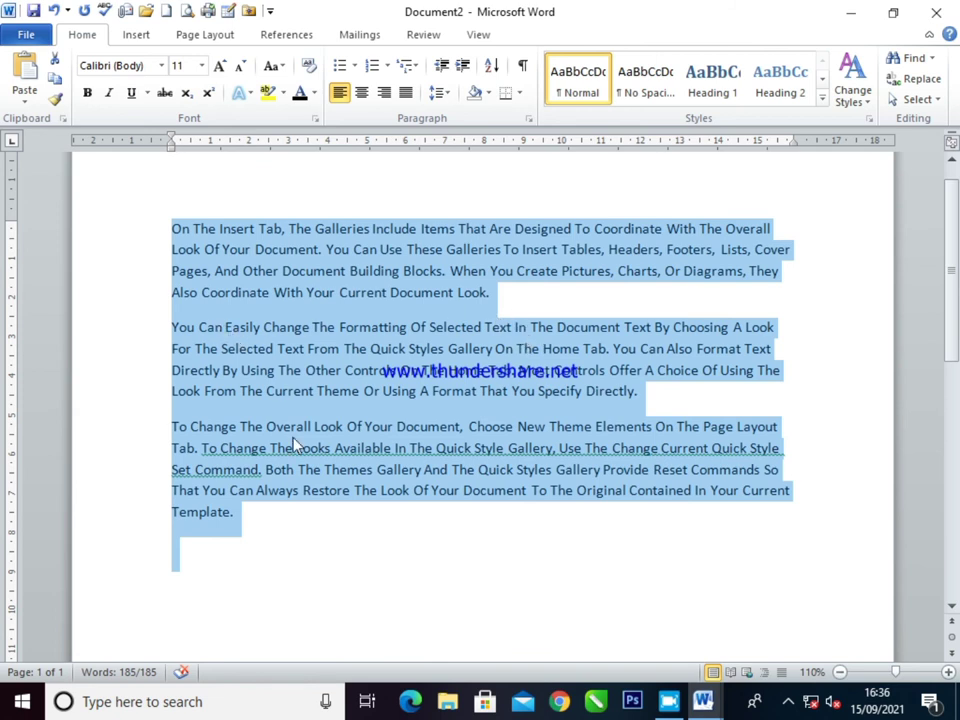
click(285, 70)
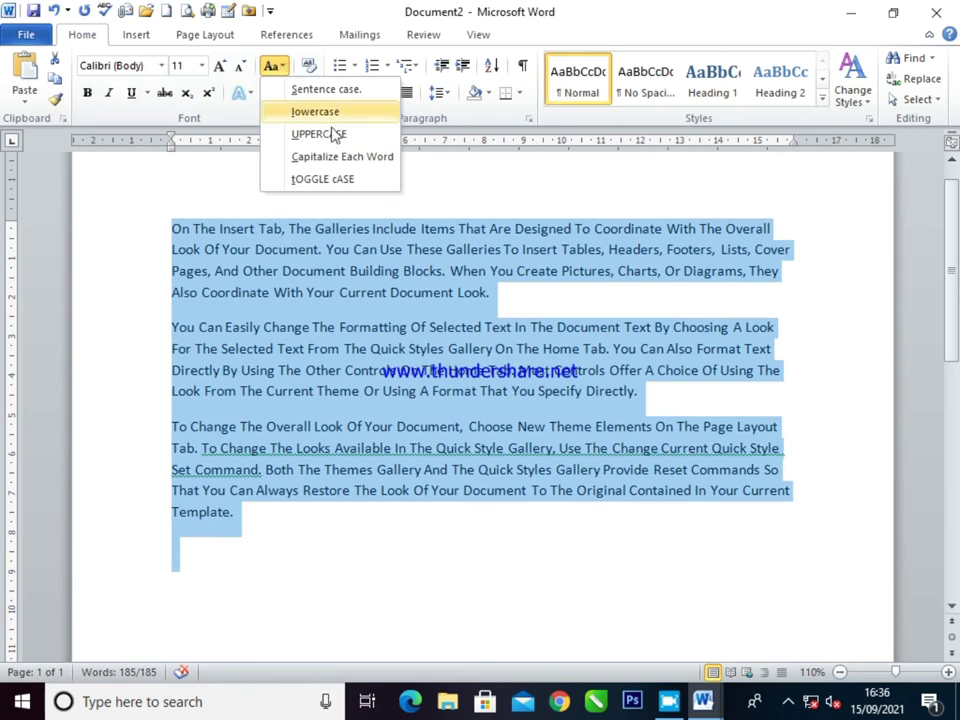
click(342, 181)
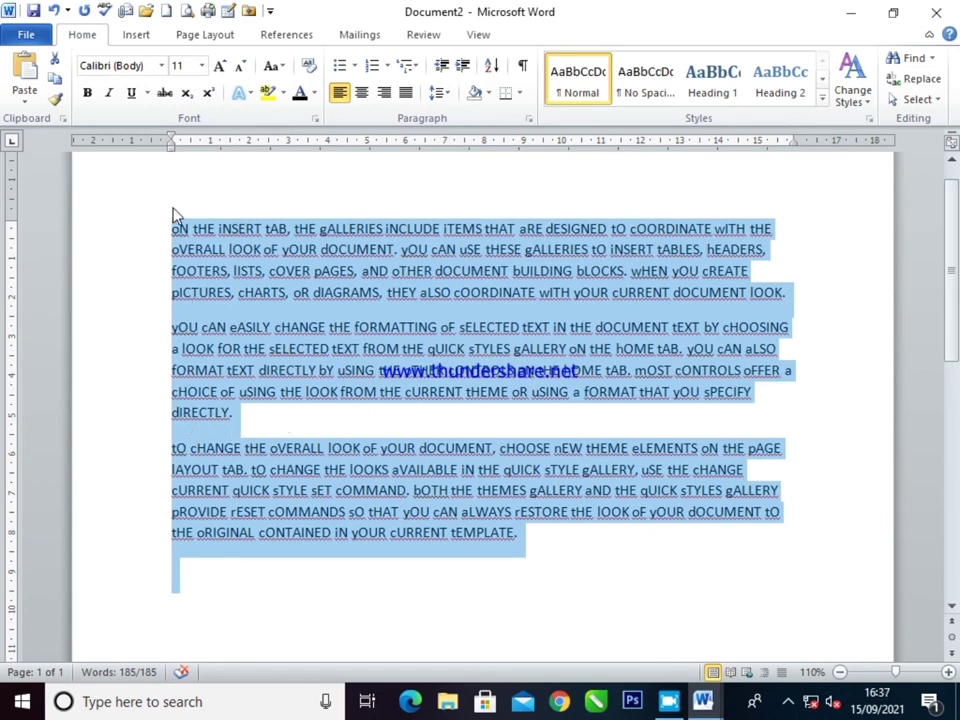
Switch the paragraphs to Sentence case, reading 'On the insert tab, the galleries…'.
click(284, 65)
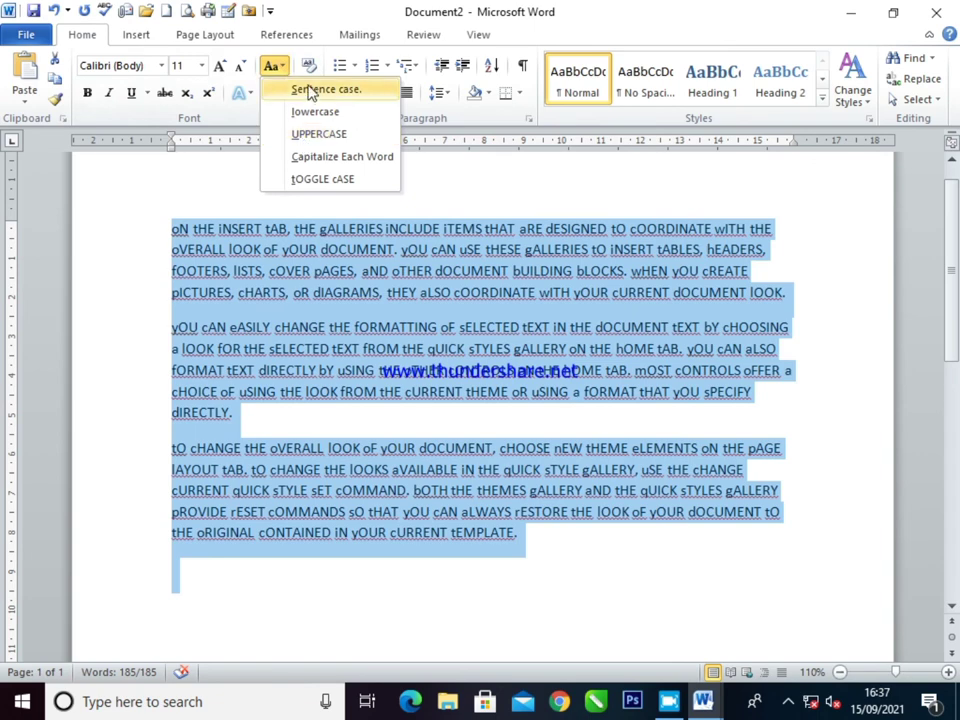
click(310, 89)
click(280, 66)
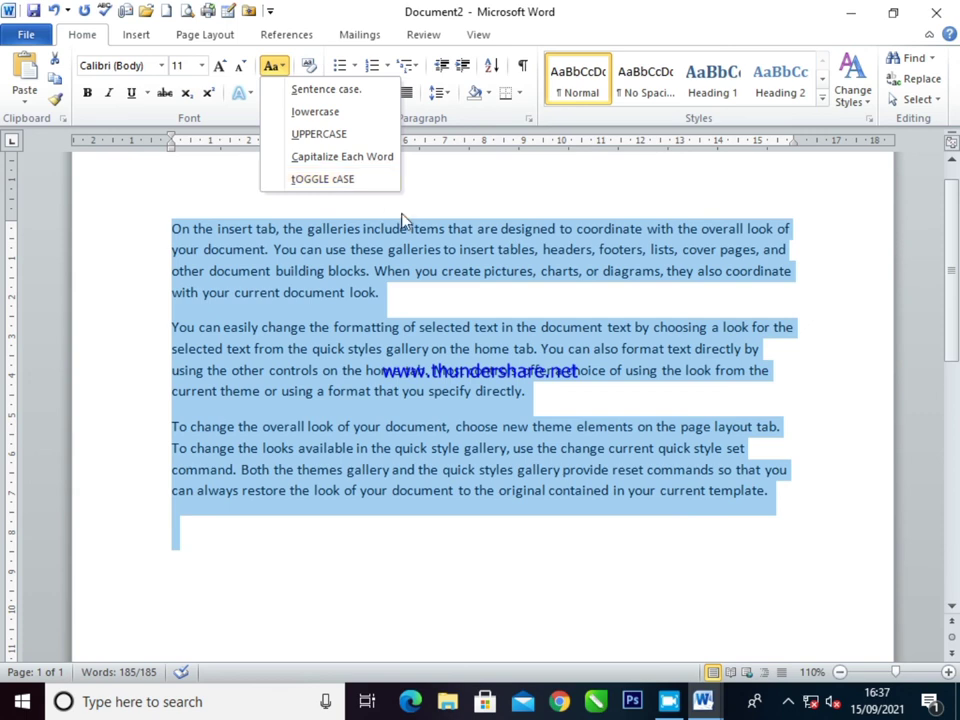
click(405, 220)
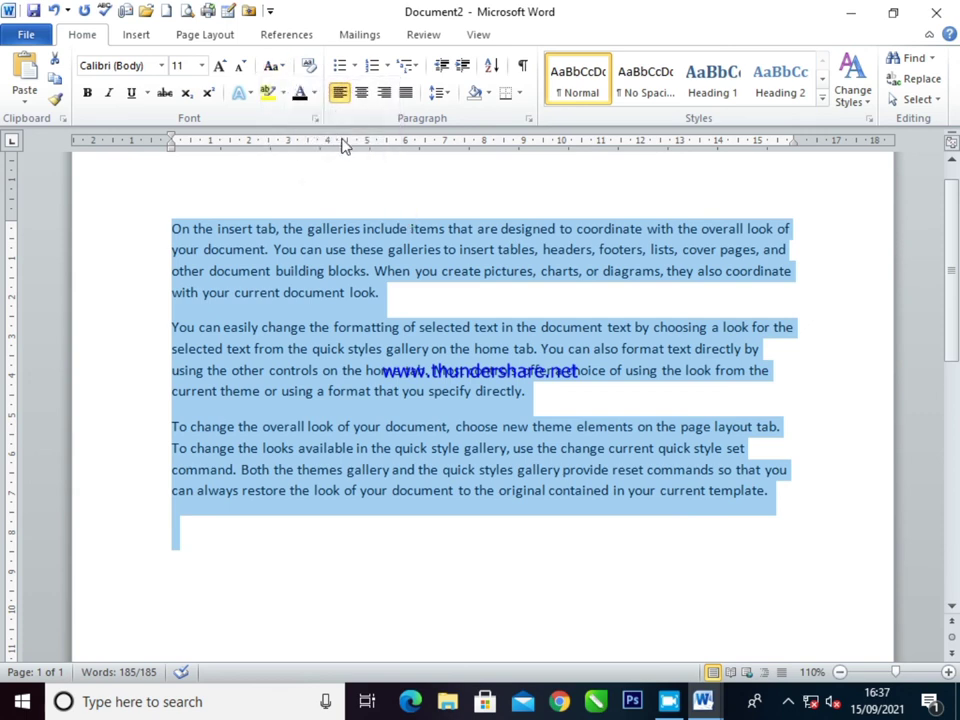
click(418, 308)
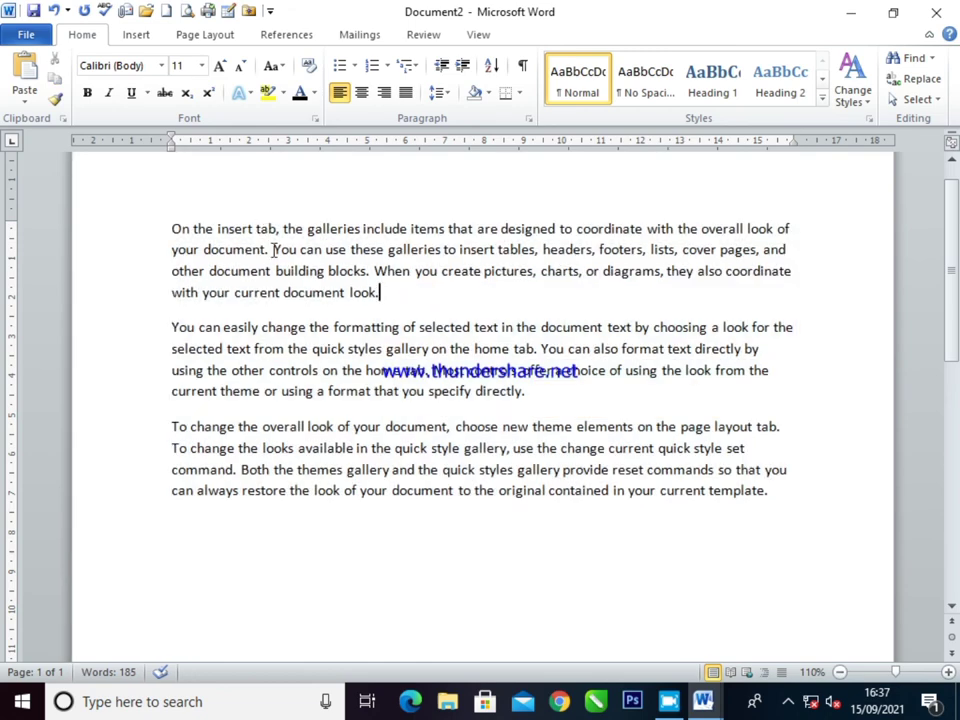
drag(274, 249, 937, 260)
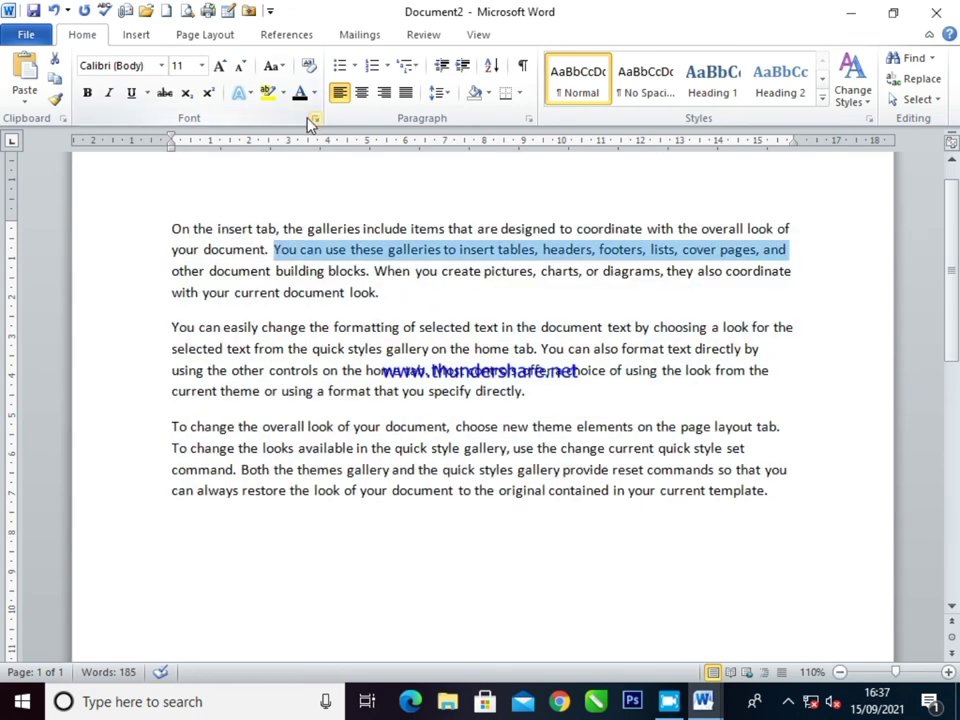
click(246, 93)
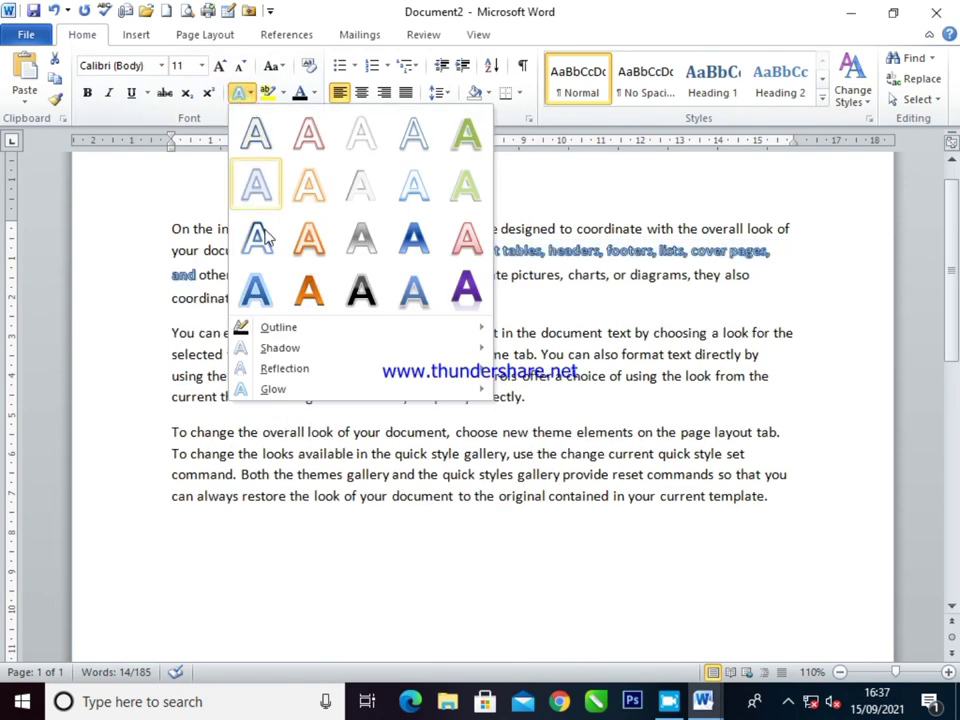
click(257, 290)
click(130, 93)
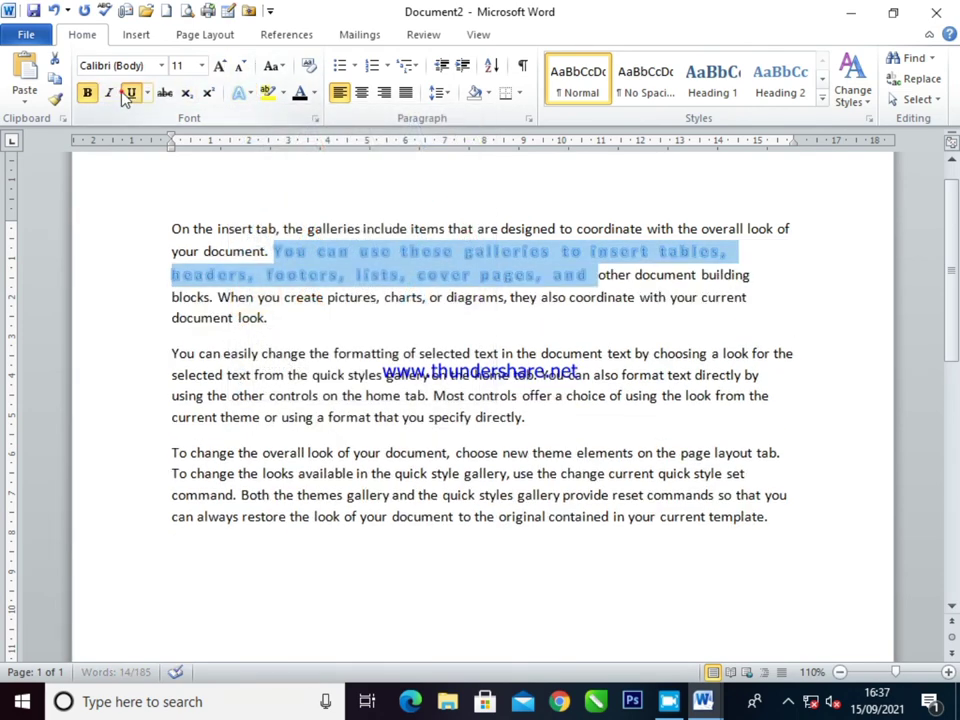
click(109, 93)
click(166, 93)
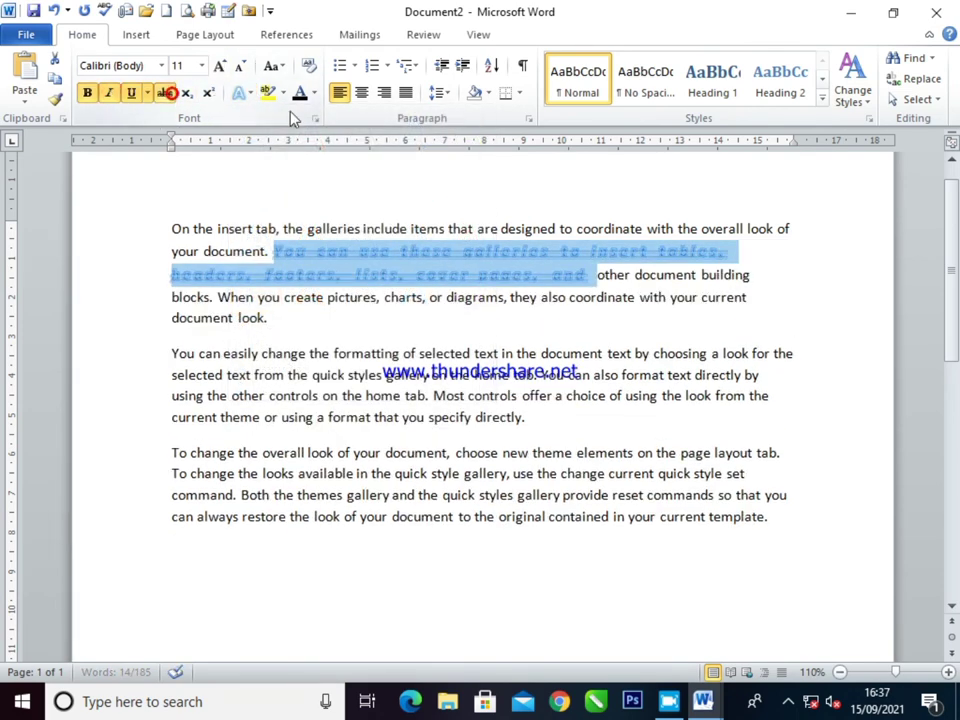
click(425, 314)
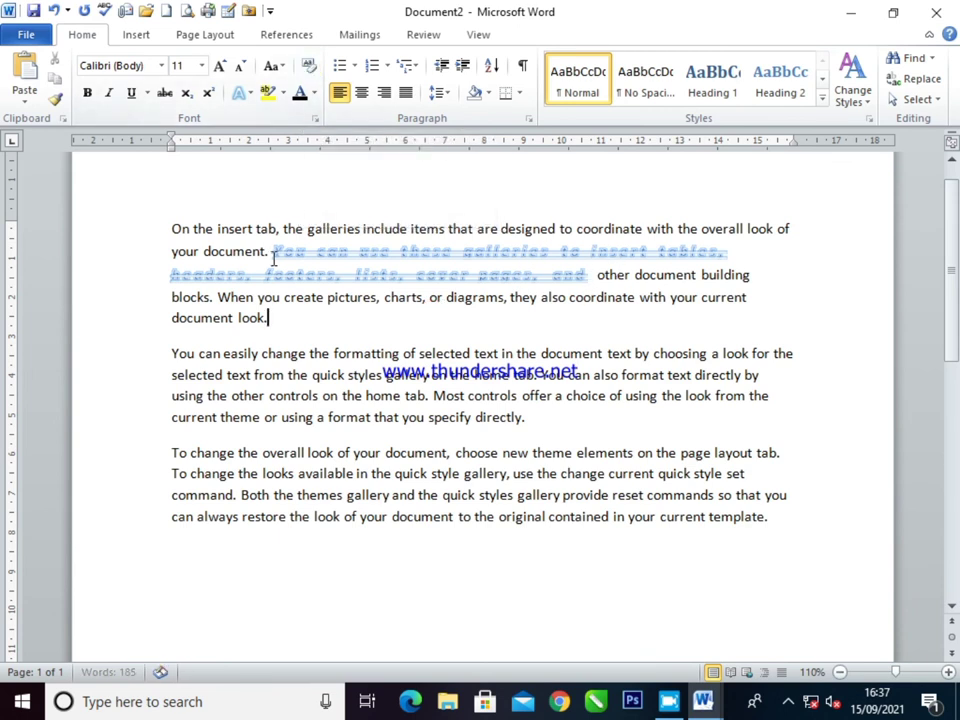
drag(272, 251, 577, 283)
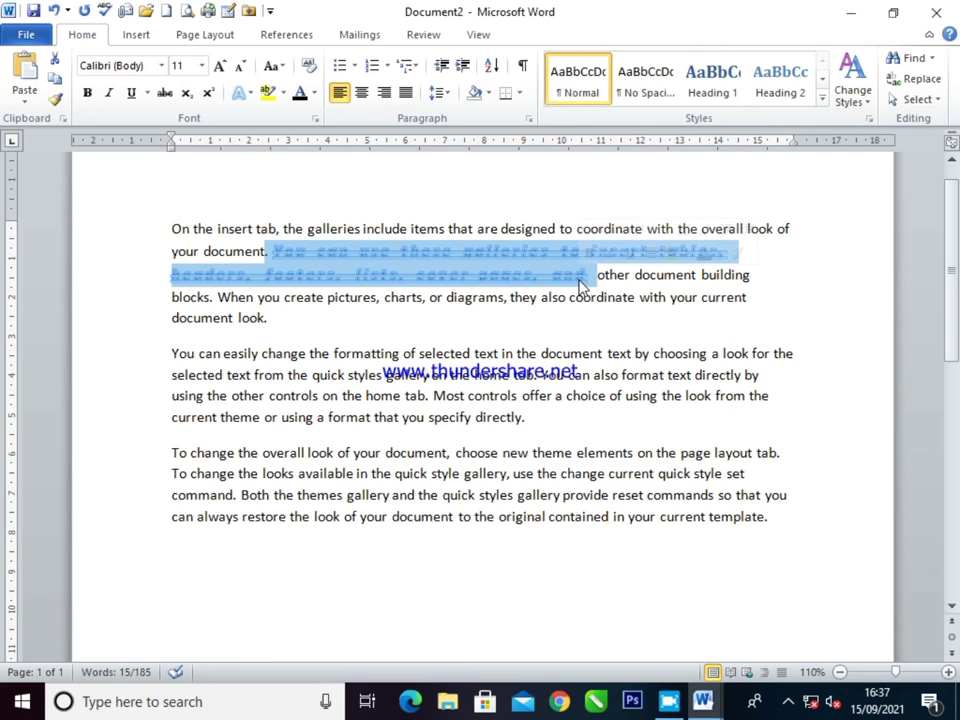
drag(606, 274, 293, 251)
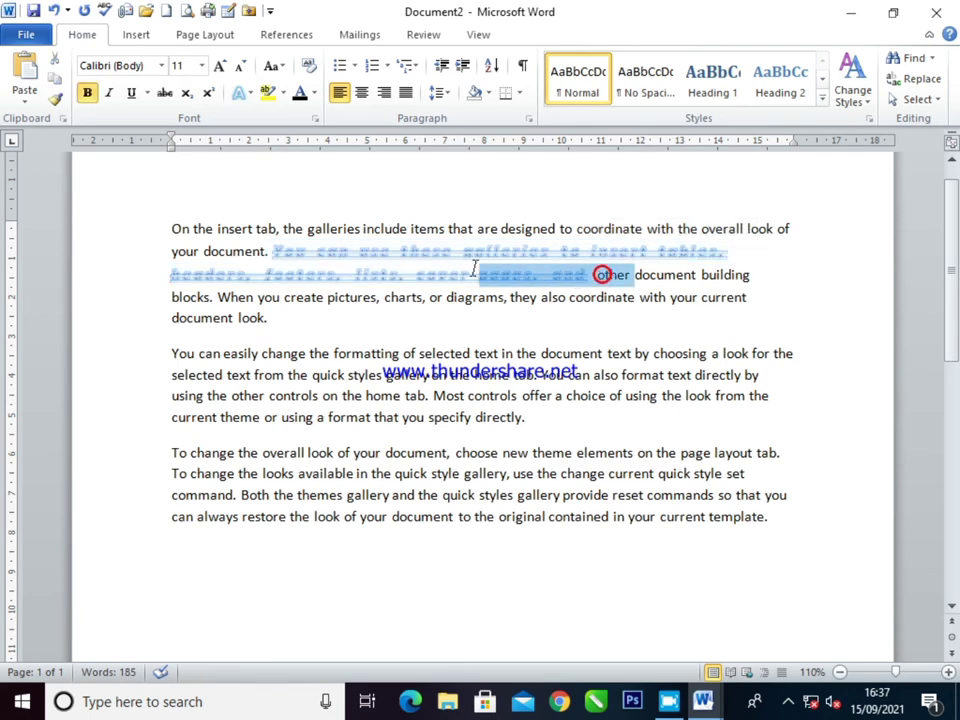
click(310, 66)
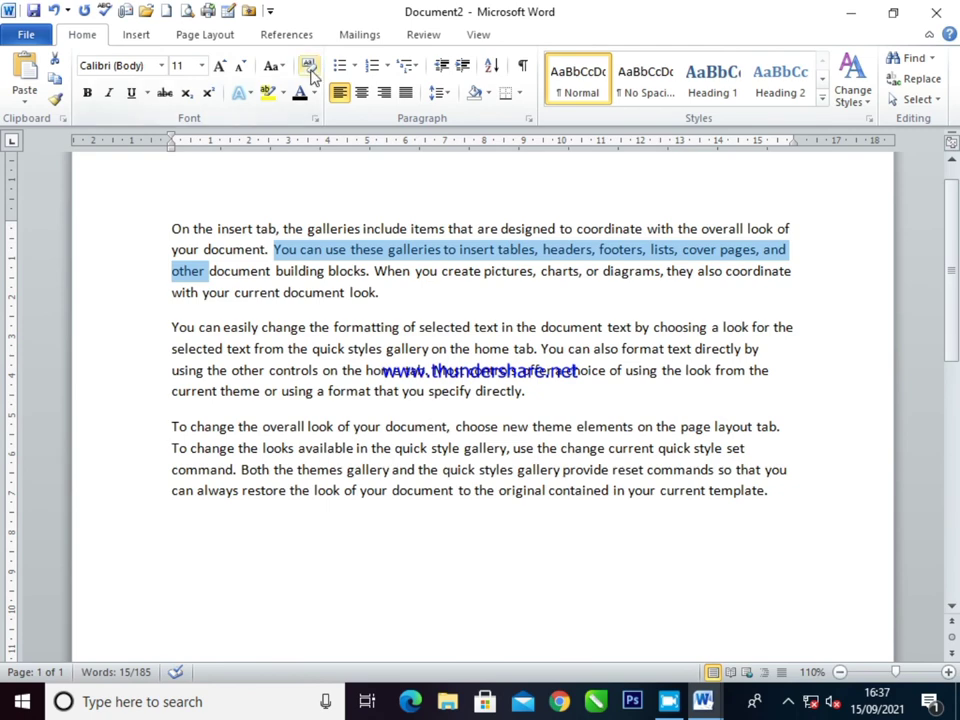
key(ctrl+z)
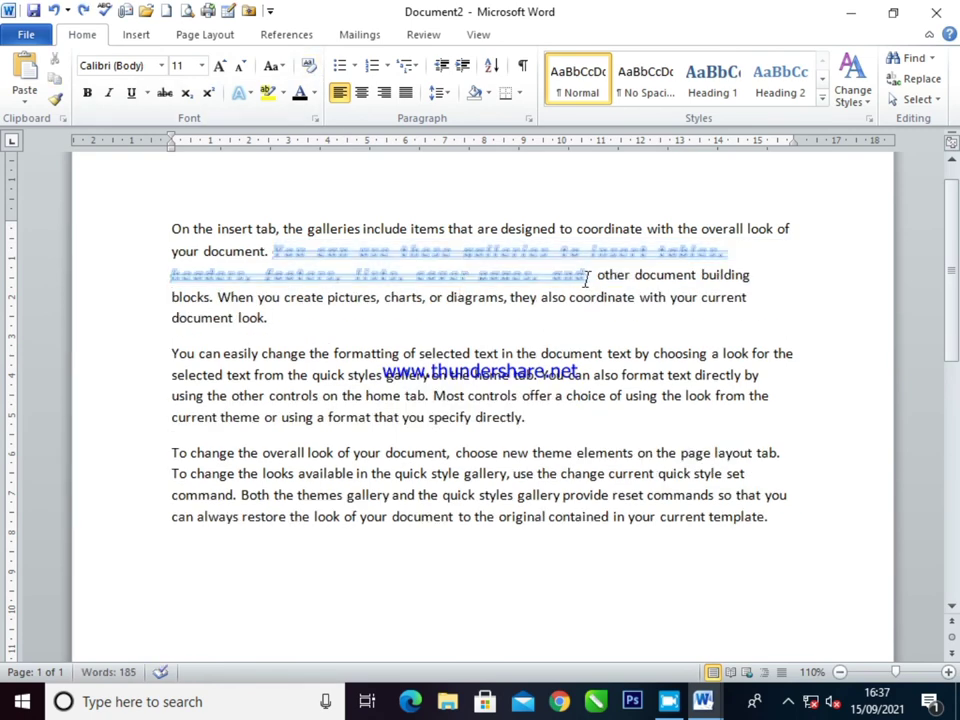
drag(592, 276, 300, 257)
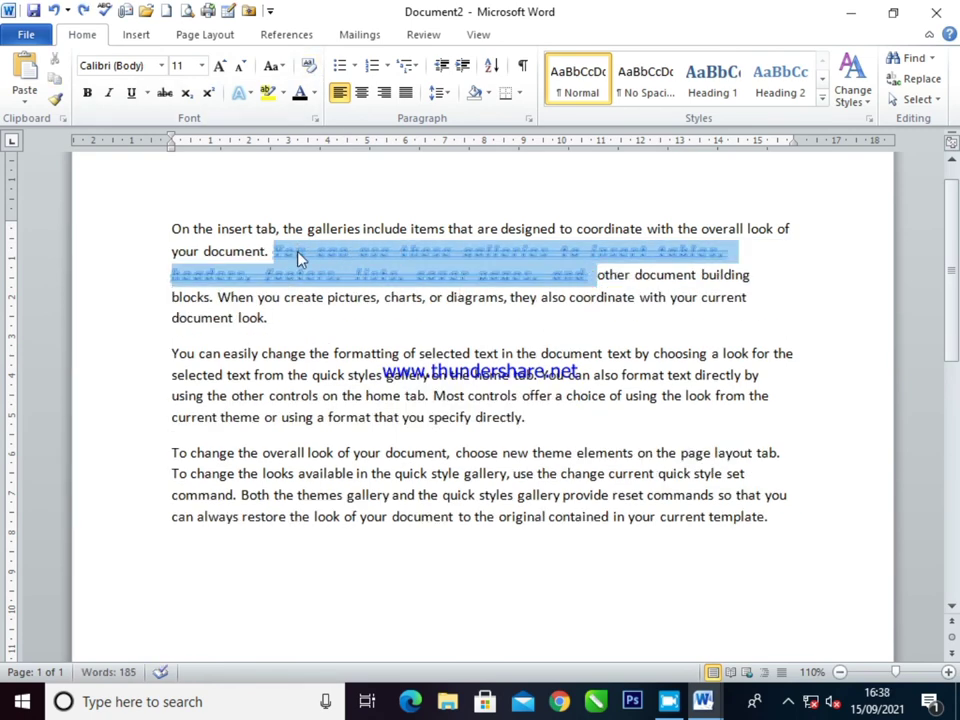
click(310, 65)
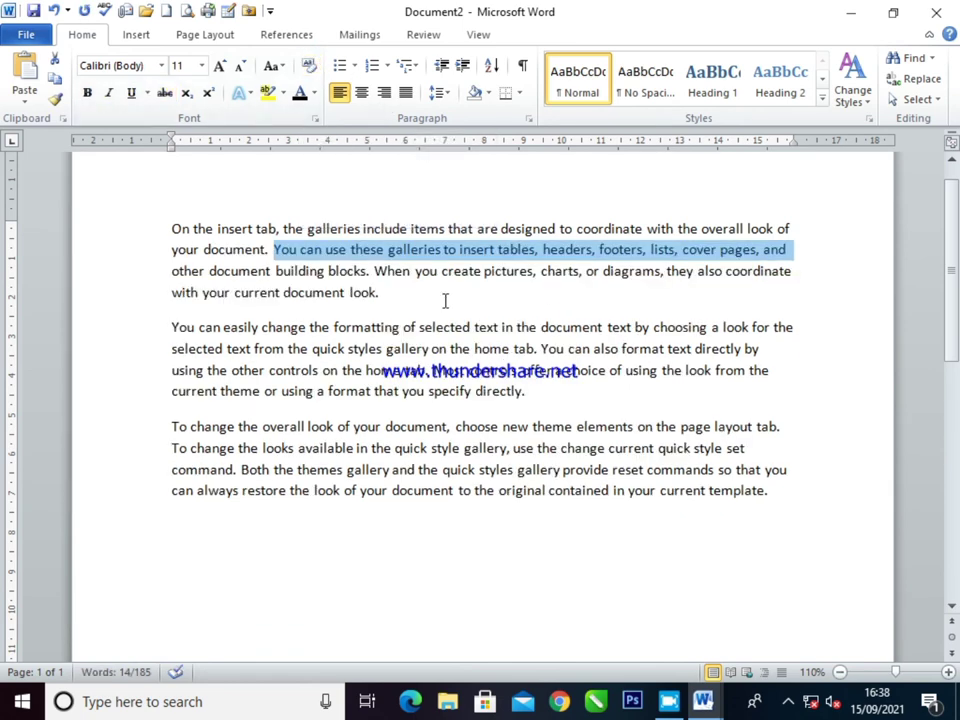
click(482, 327)
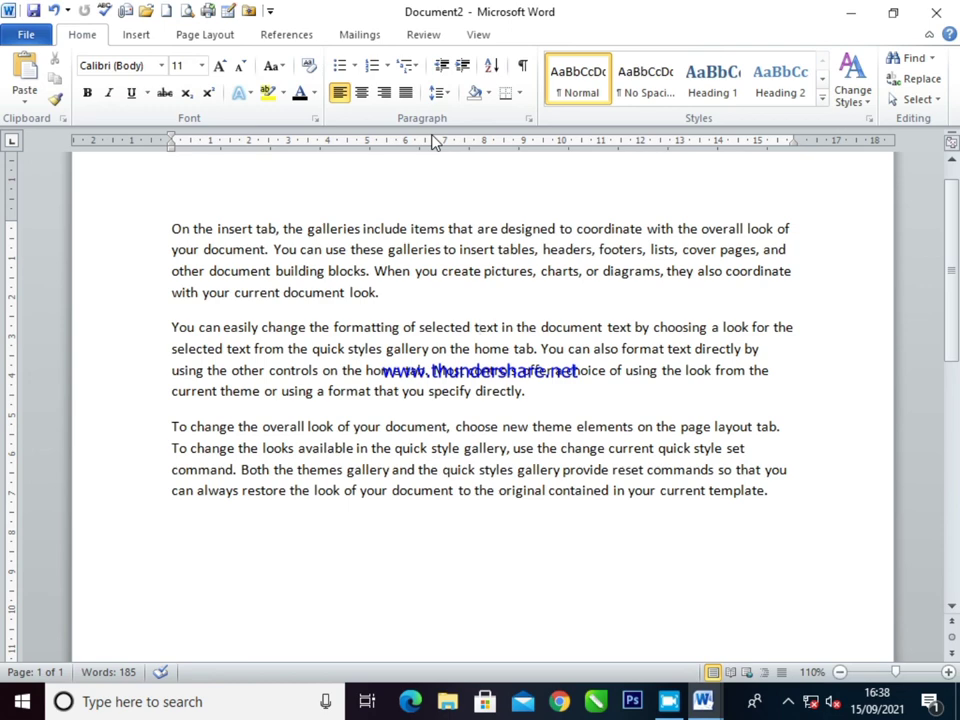
click(284, 93)
click(272, 119)
drag(217, 228, 378, 292)
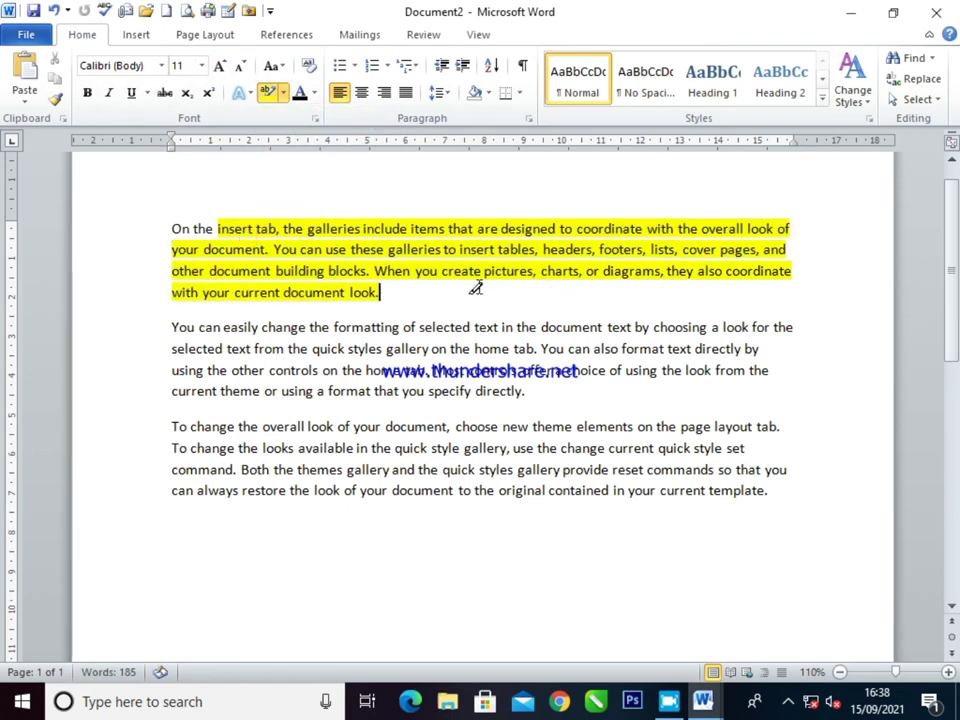
drag(386, 348, 513, 348)
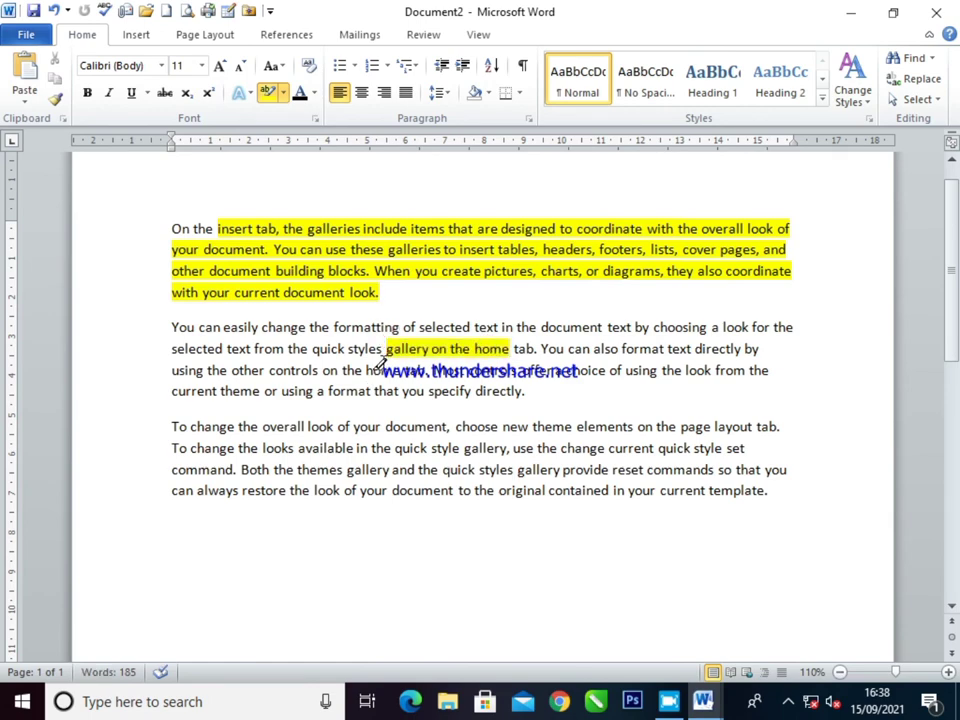
key(ctrl+z)
key(ctrl+z)
click(433, 295)
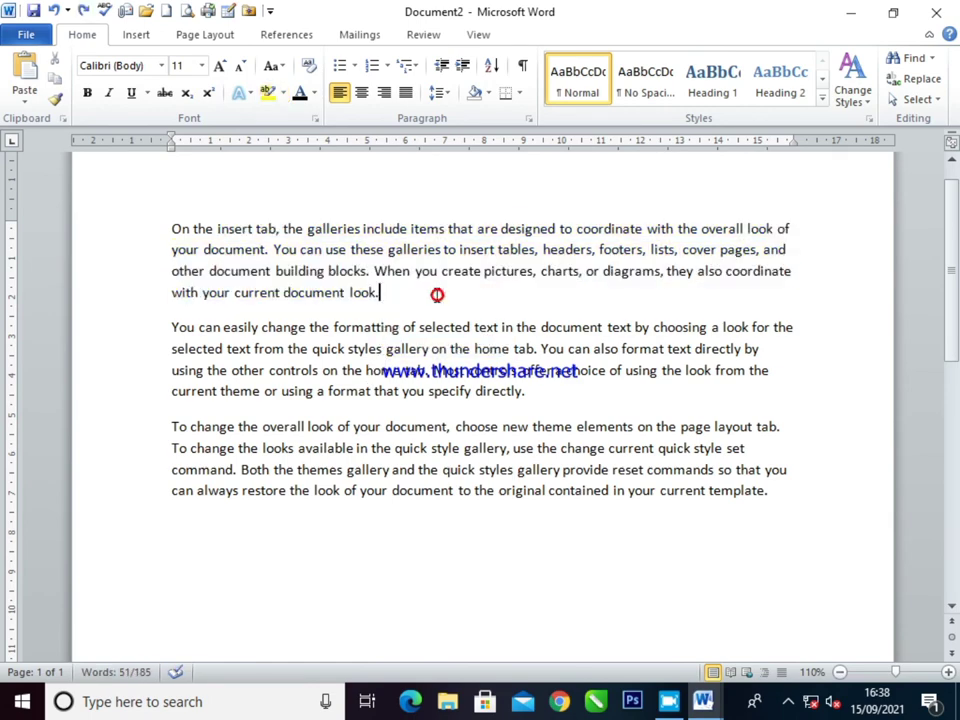